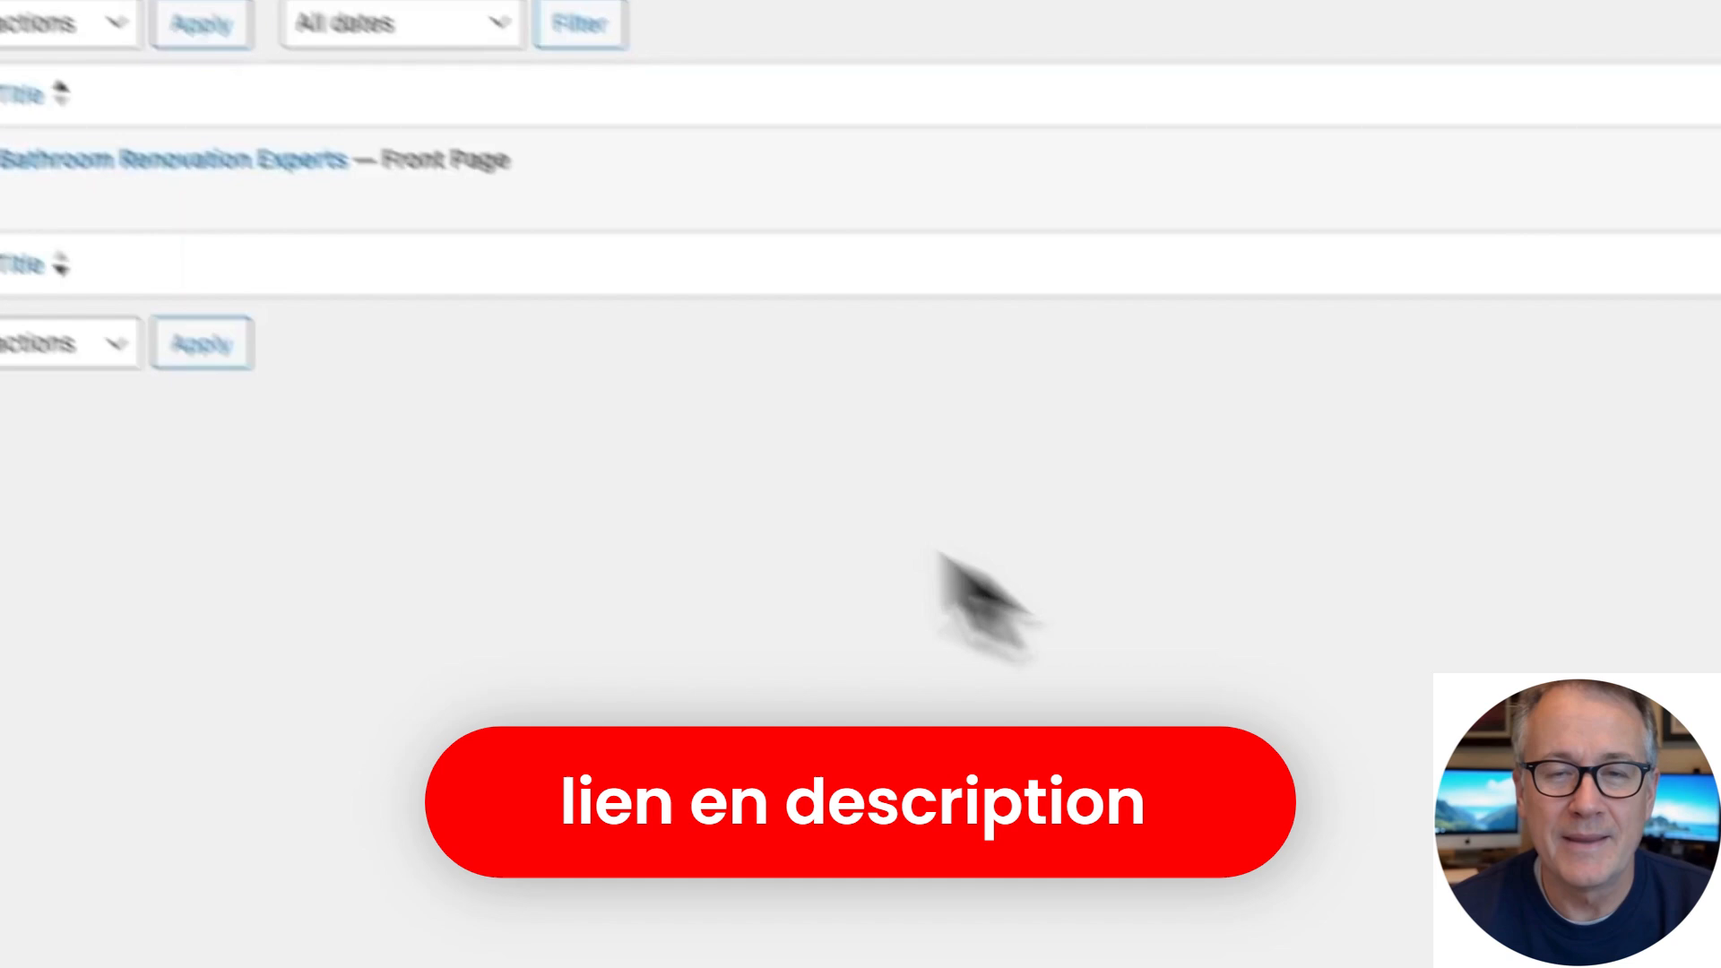
Step: Open the Bathroom Renovation Experts page and review its sections, including the place name in the "Beautiful design at affordable prices" text
click(201, 161)
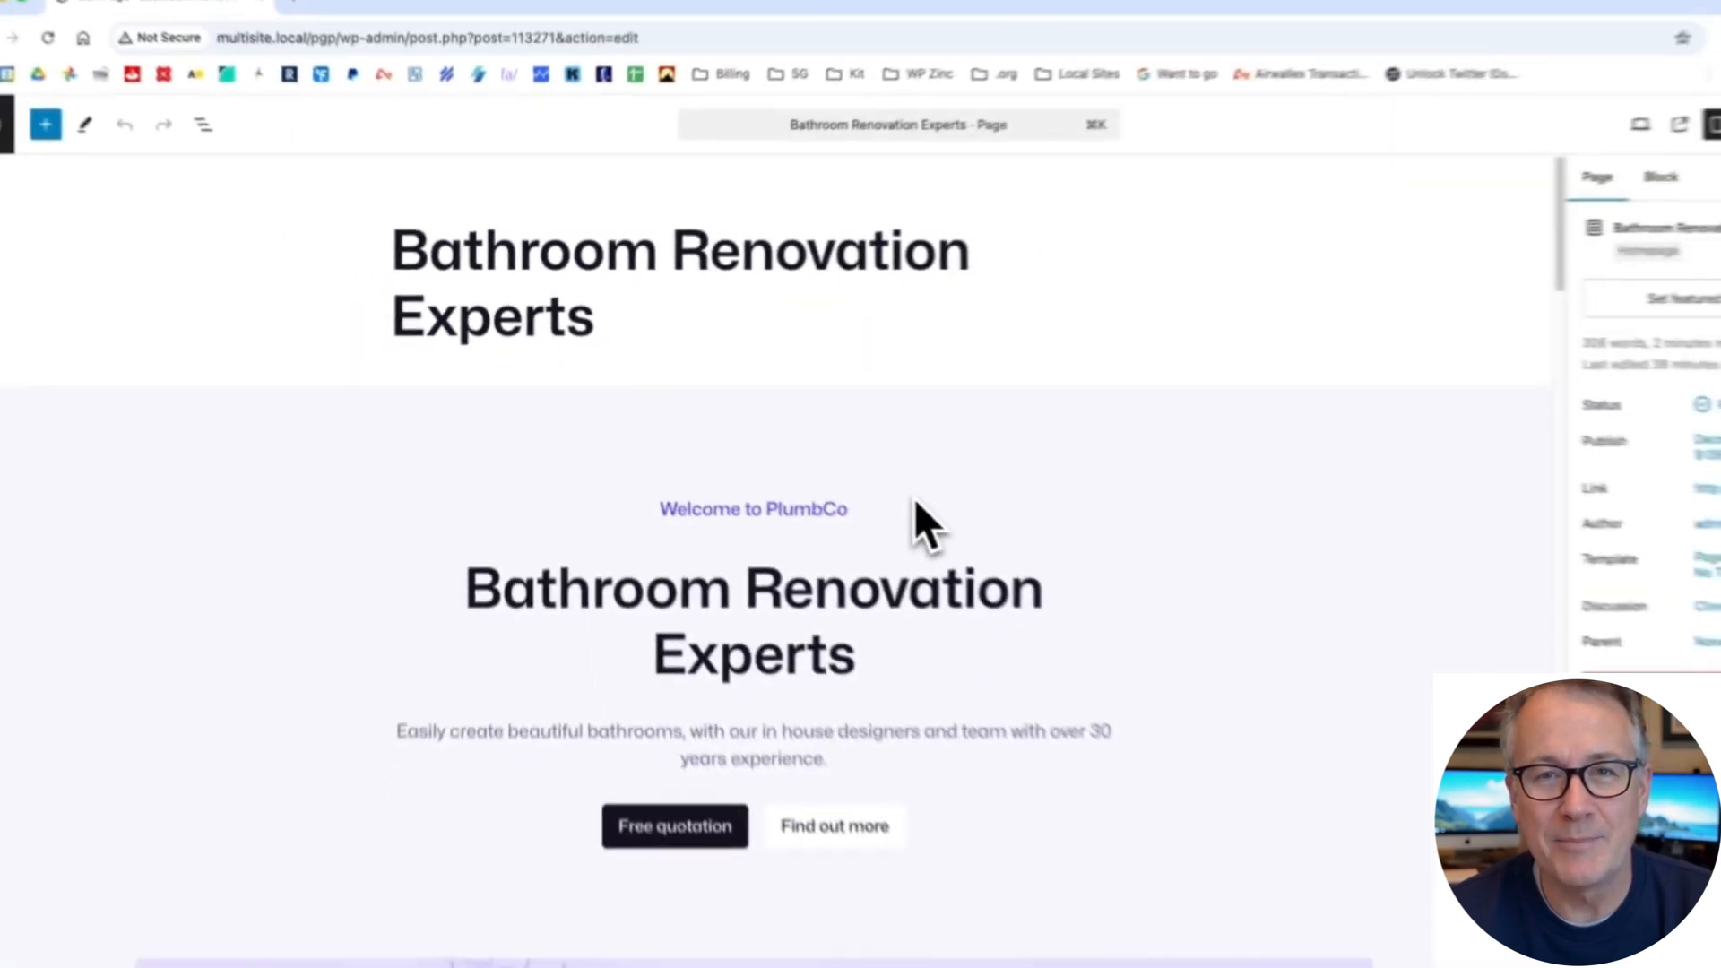
scroll(905, 466, down, 2)
scroll(941, 484, down, 3)
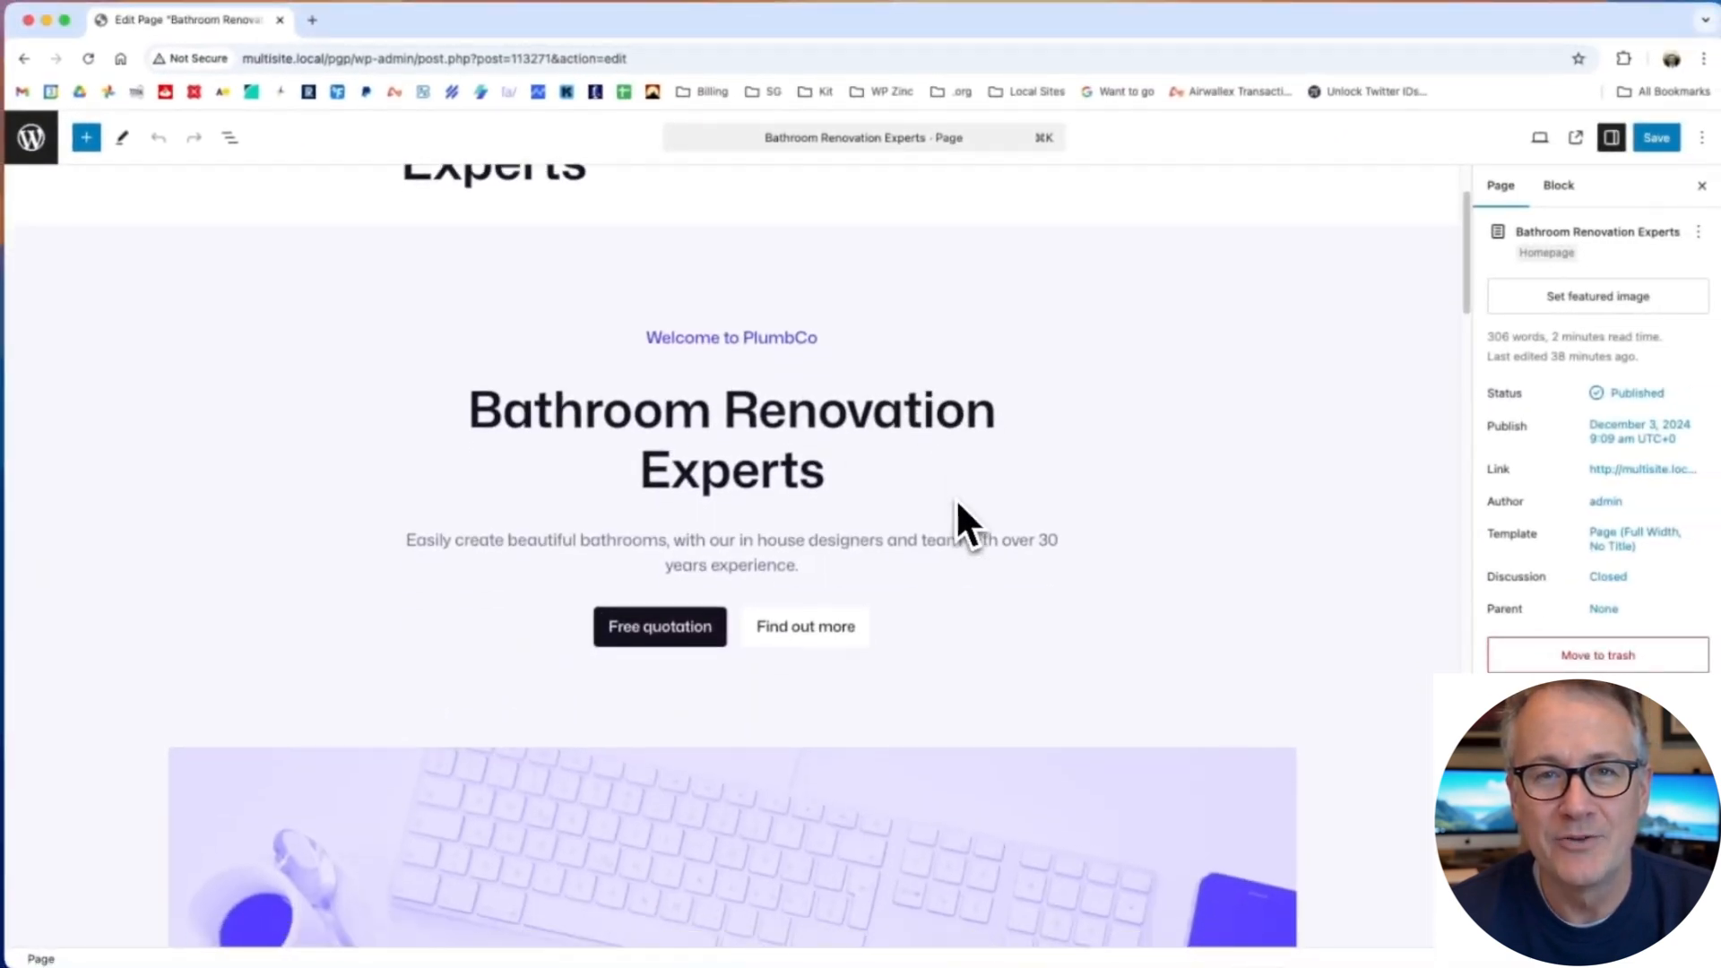
scroll(1057, 393, down, 15)
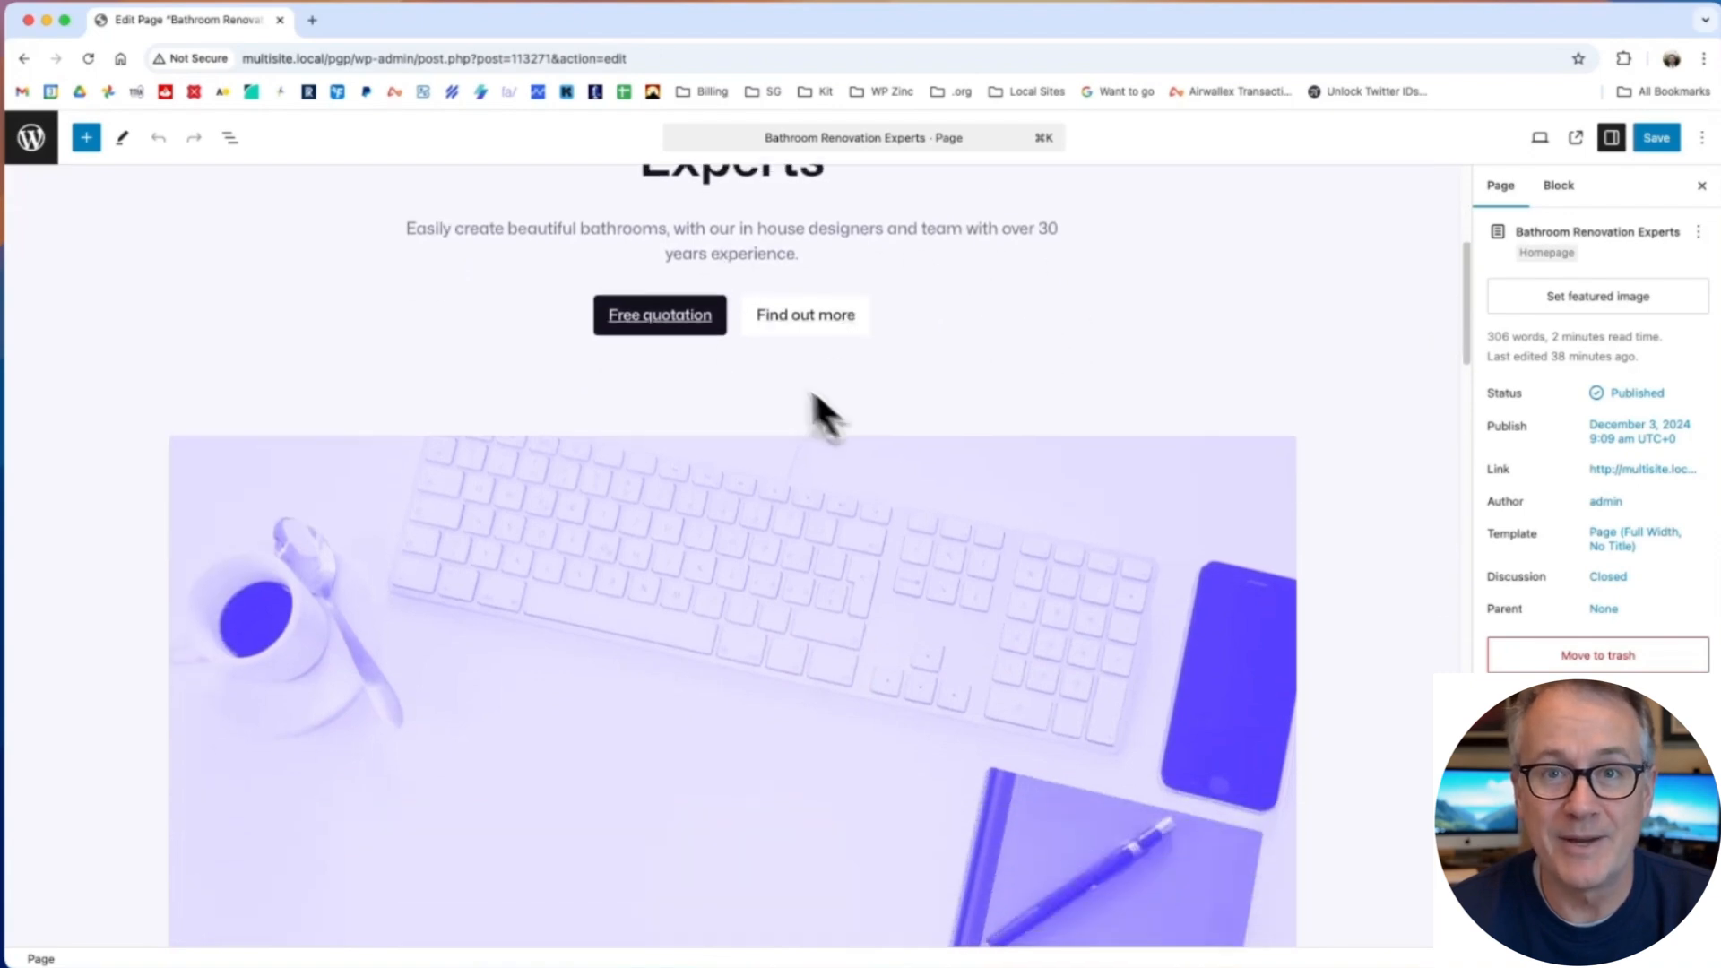
scroll(852, 538, down, 15)
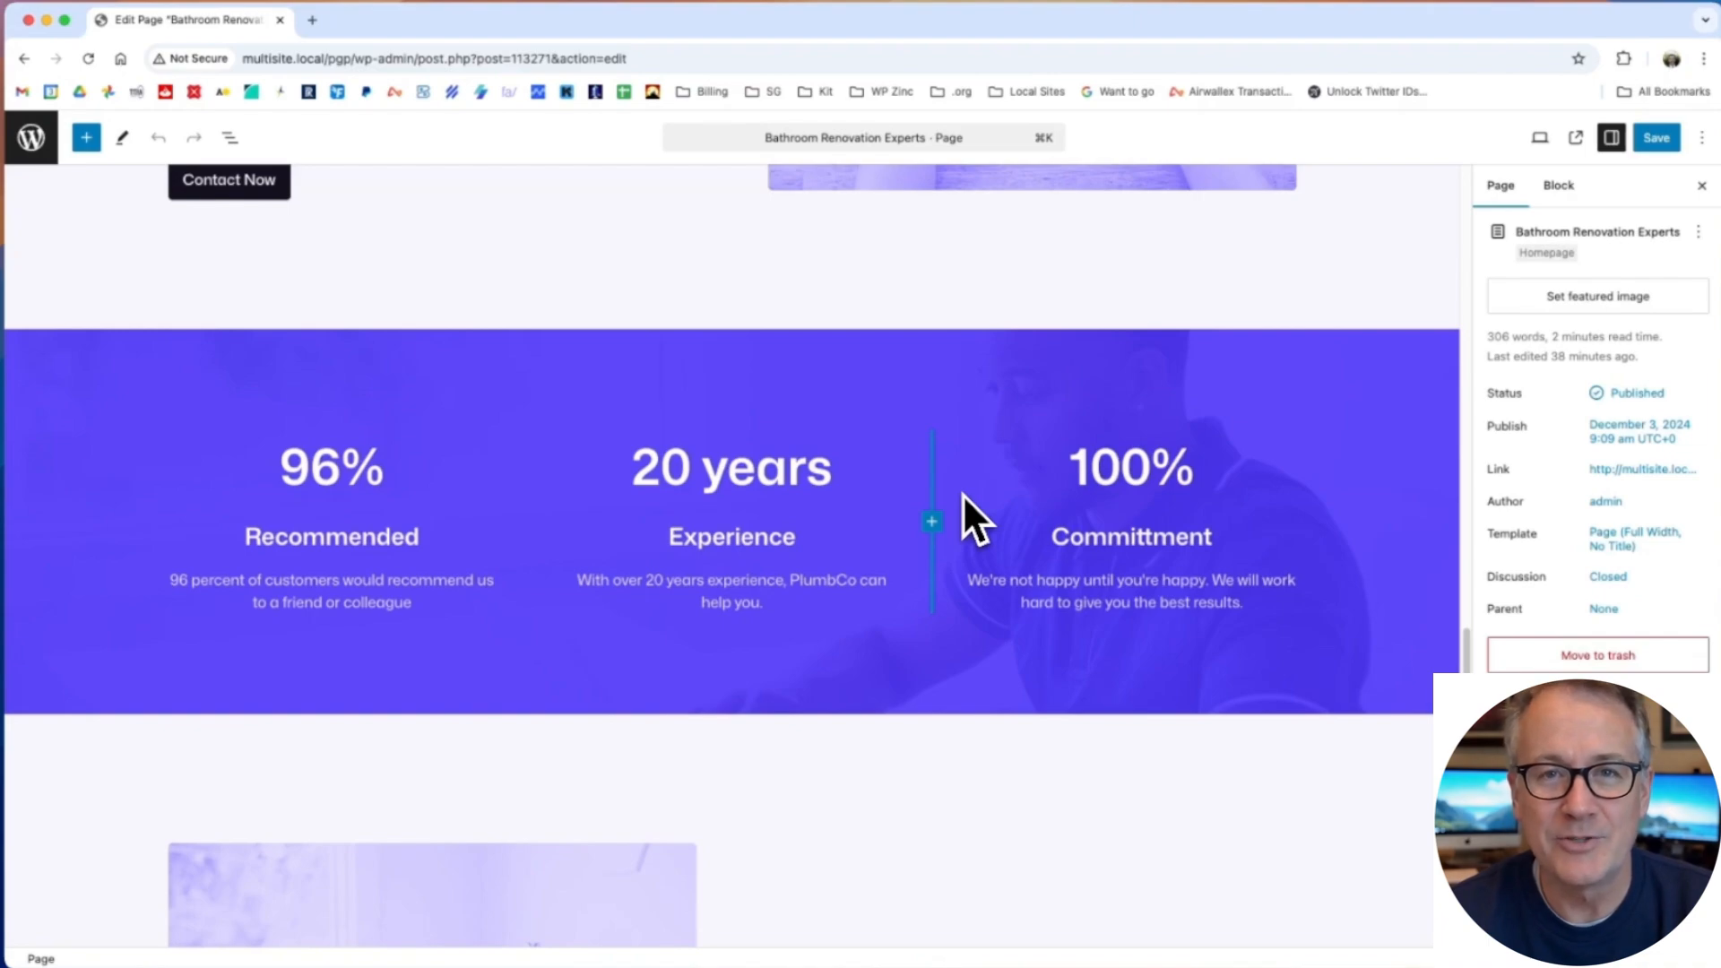
scroll(879, 661, up, 5)
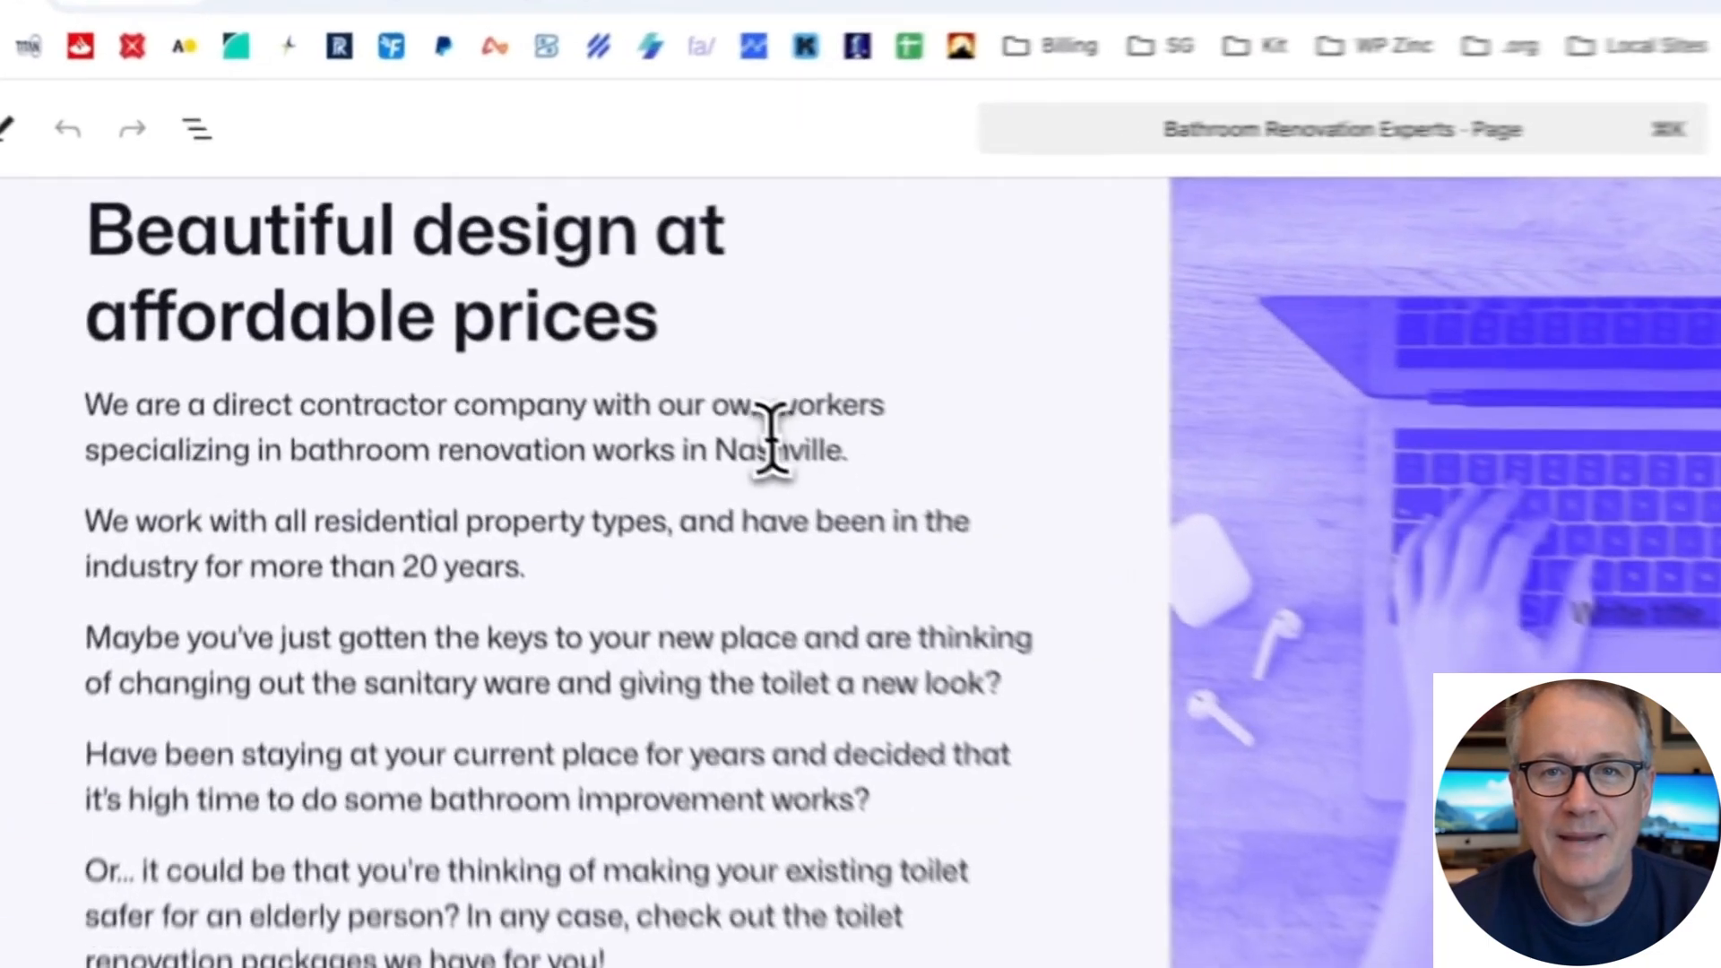
double_click(770, 446)
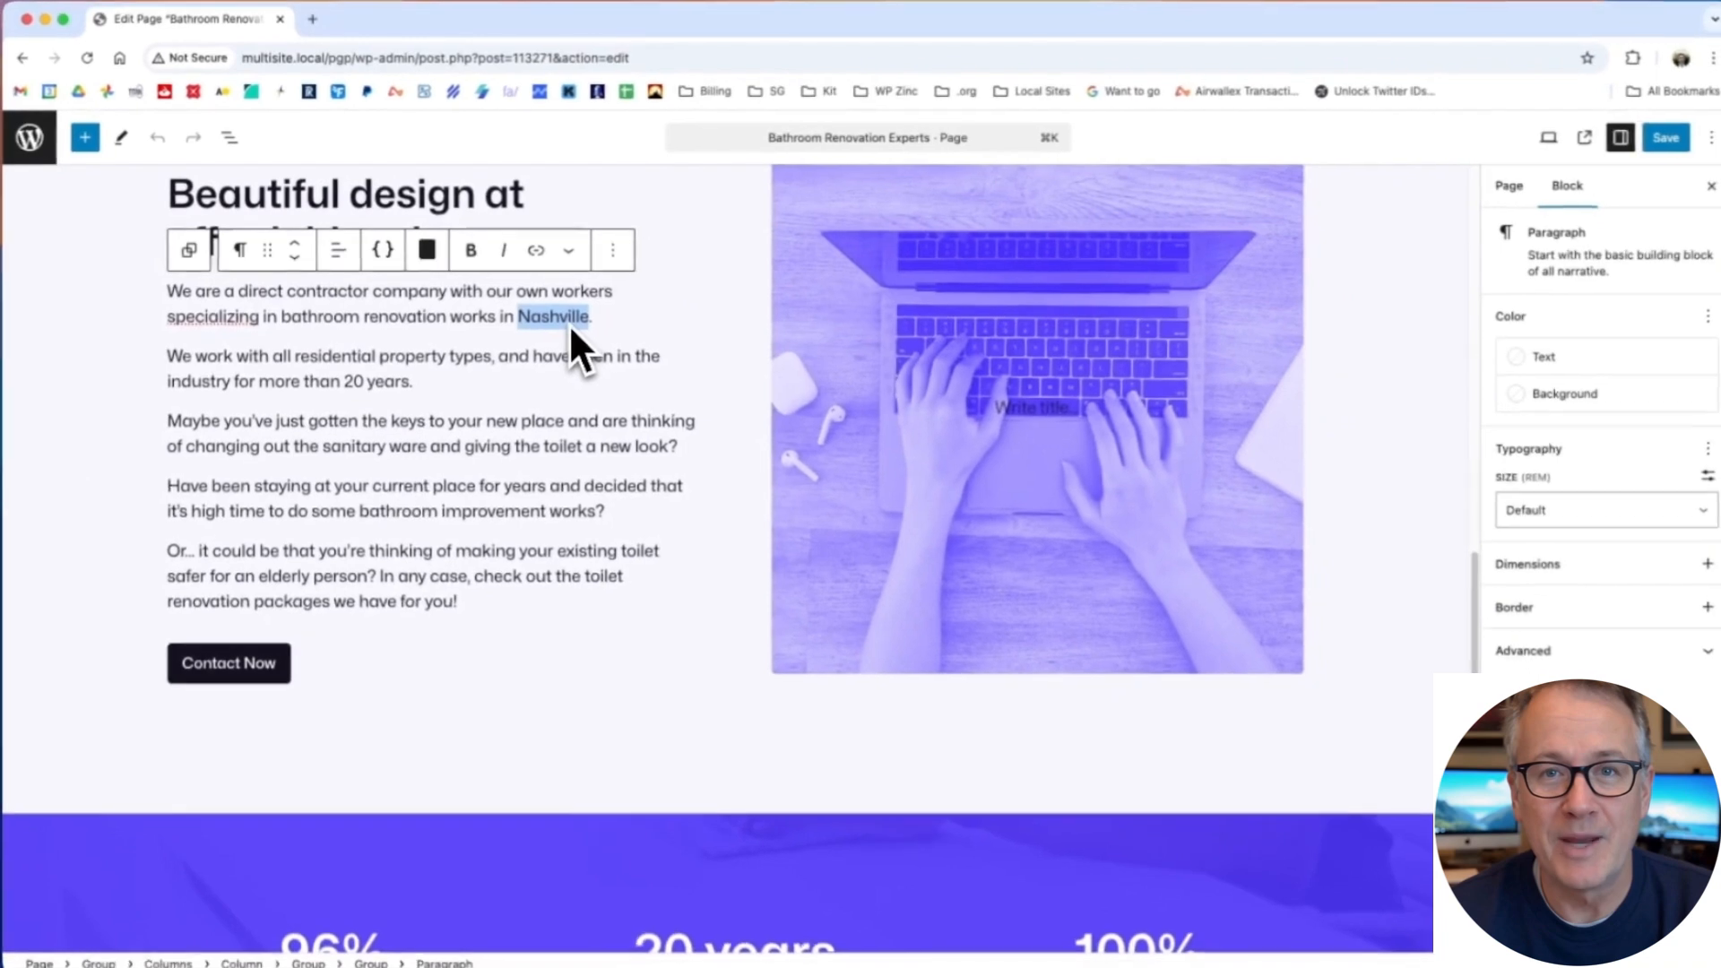
Step: Return to the list of pages, export Bathroom Renovation Experts as a Content Group, and open the resulting group
click(32, 137)
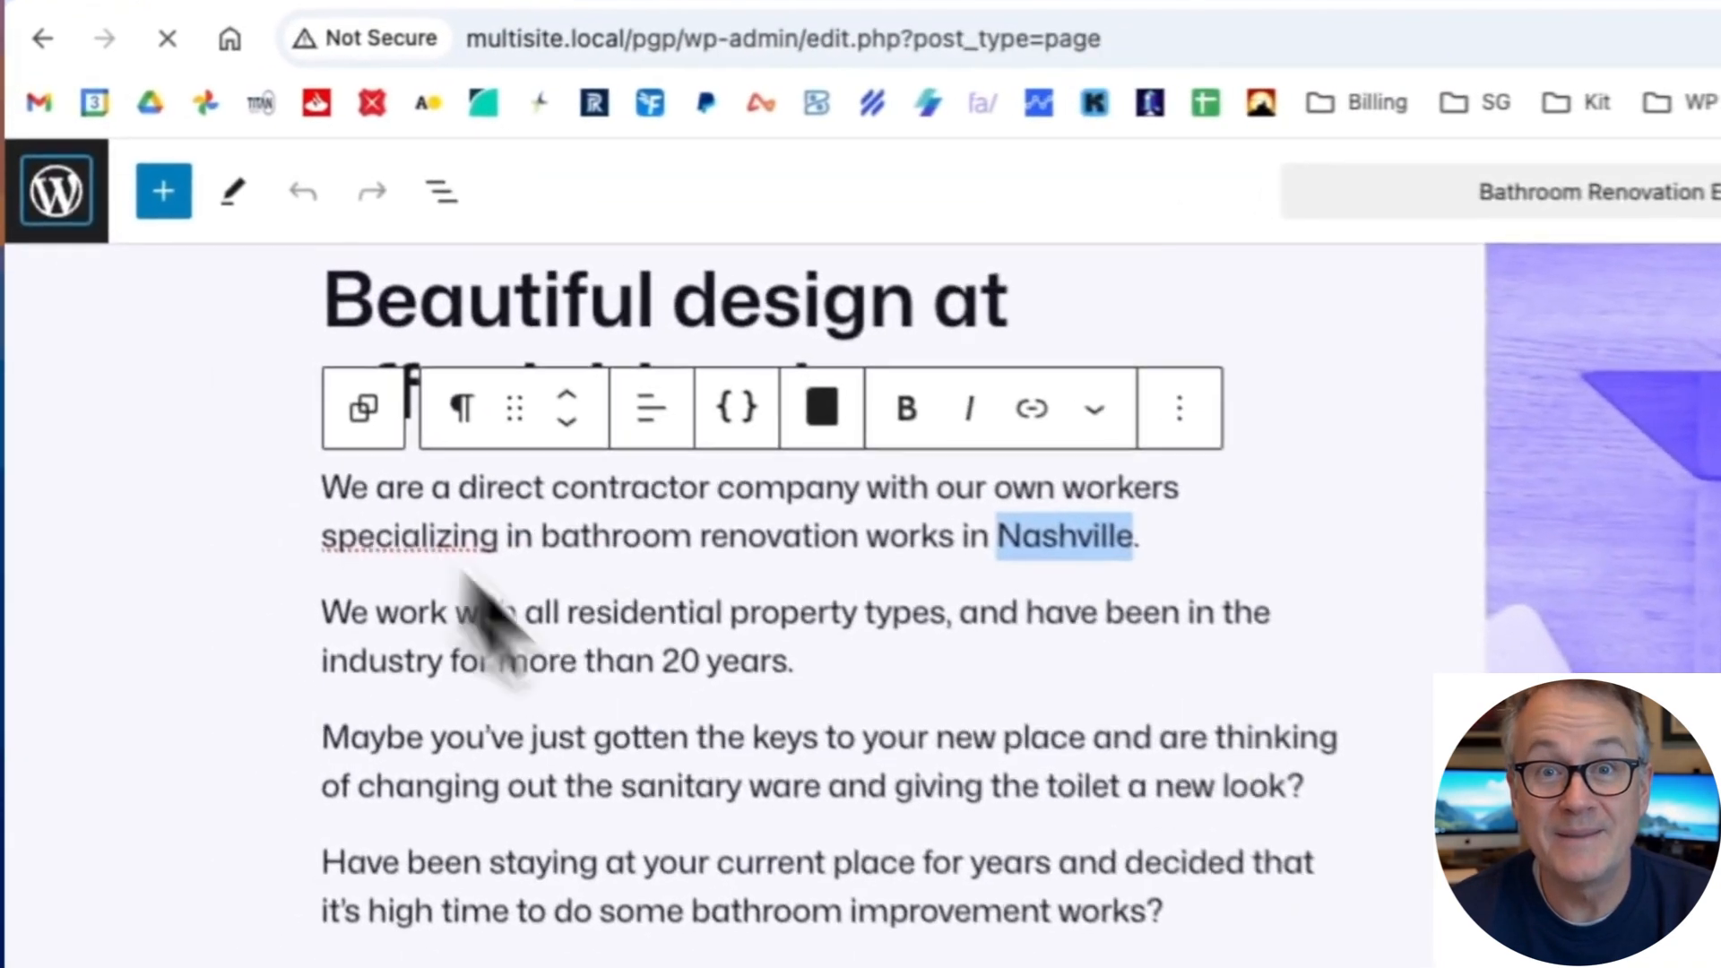
click(93, 533)
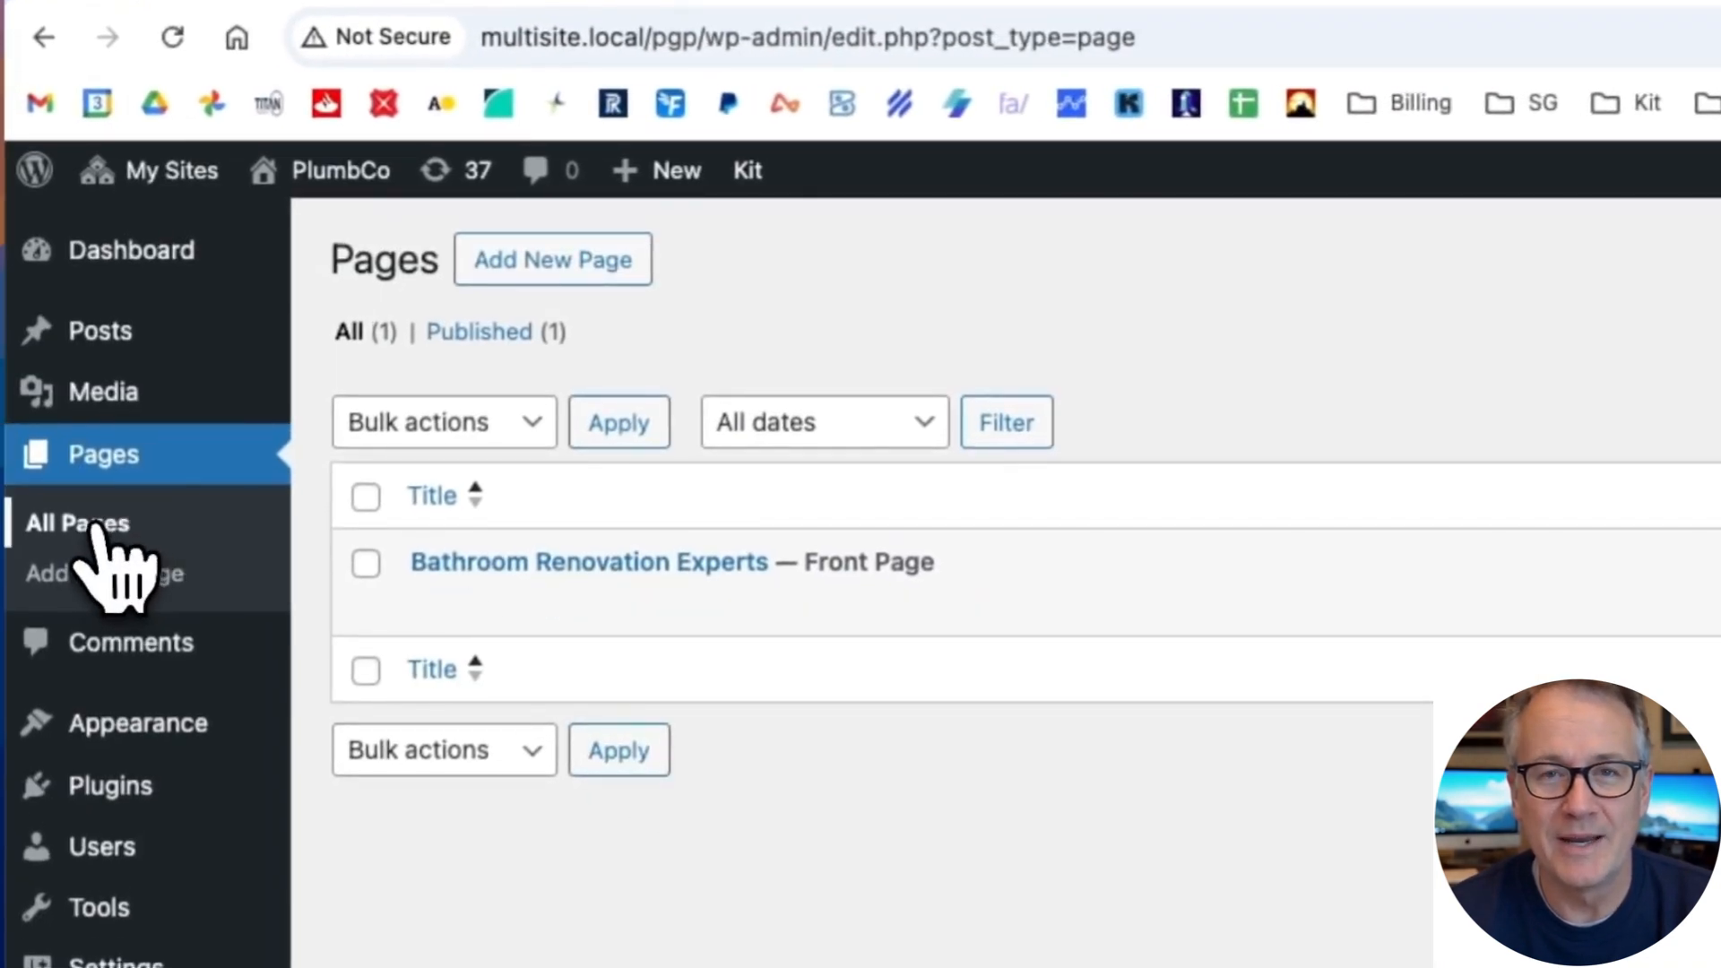
mouse_move(1079, 541)
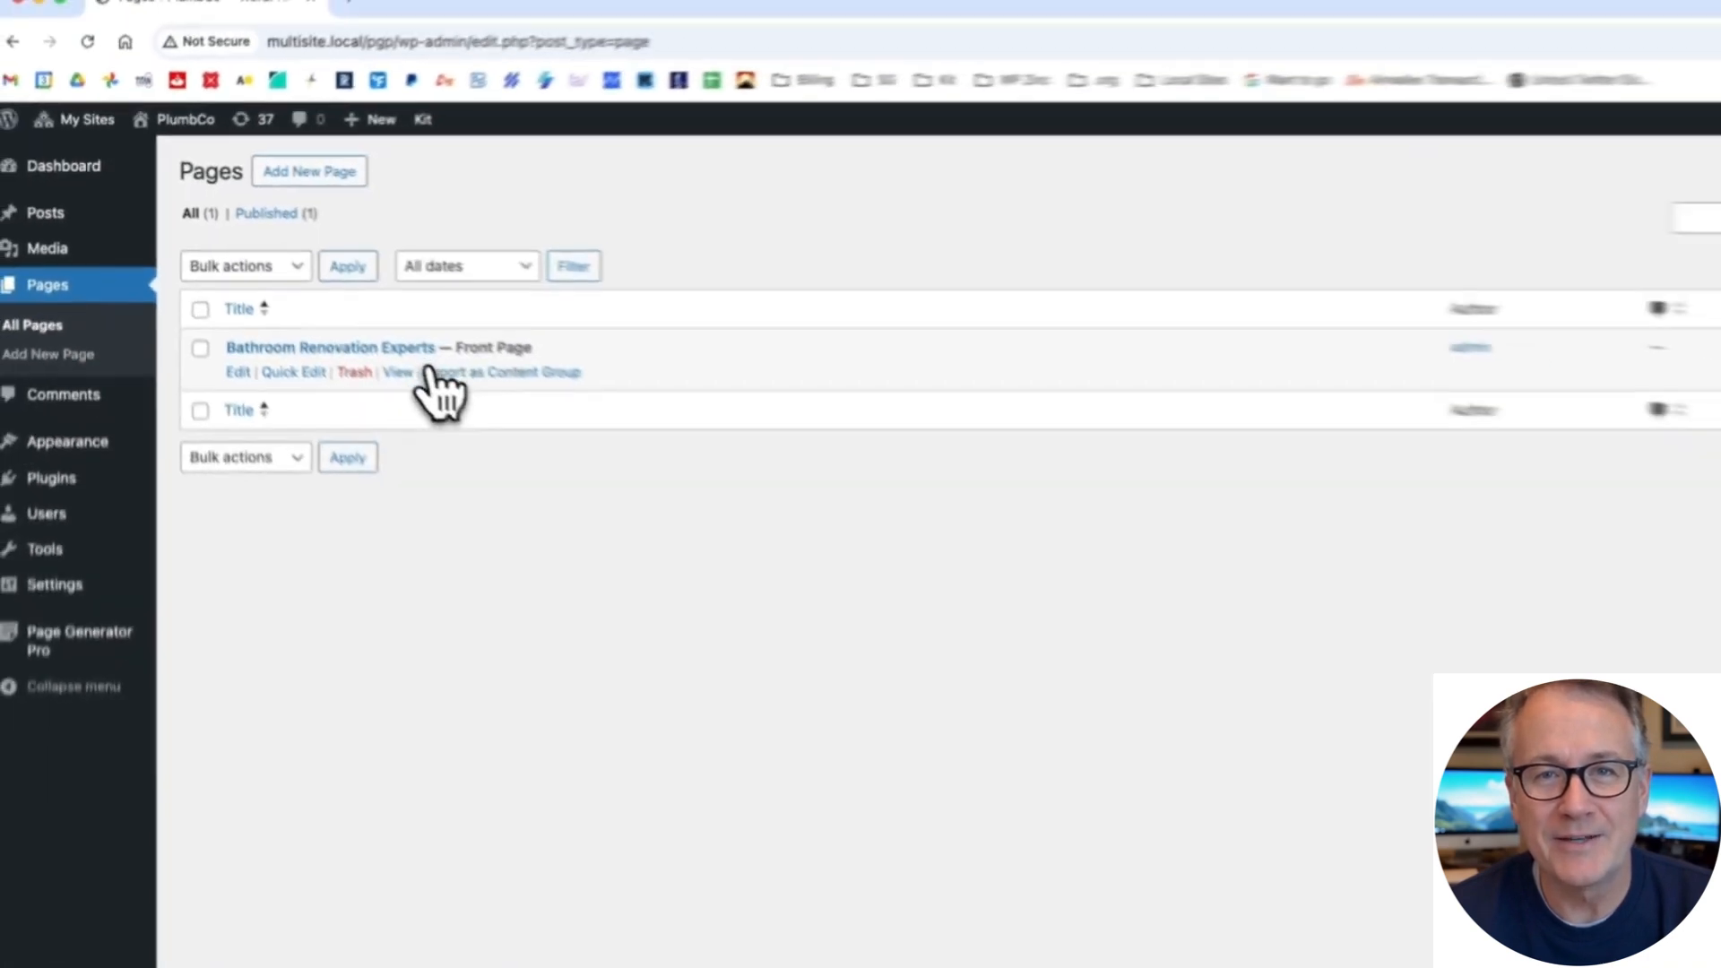
click(507, 374)
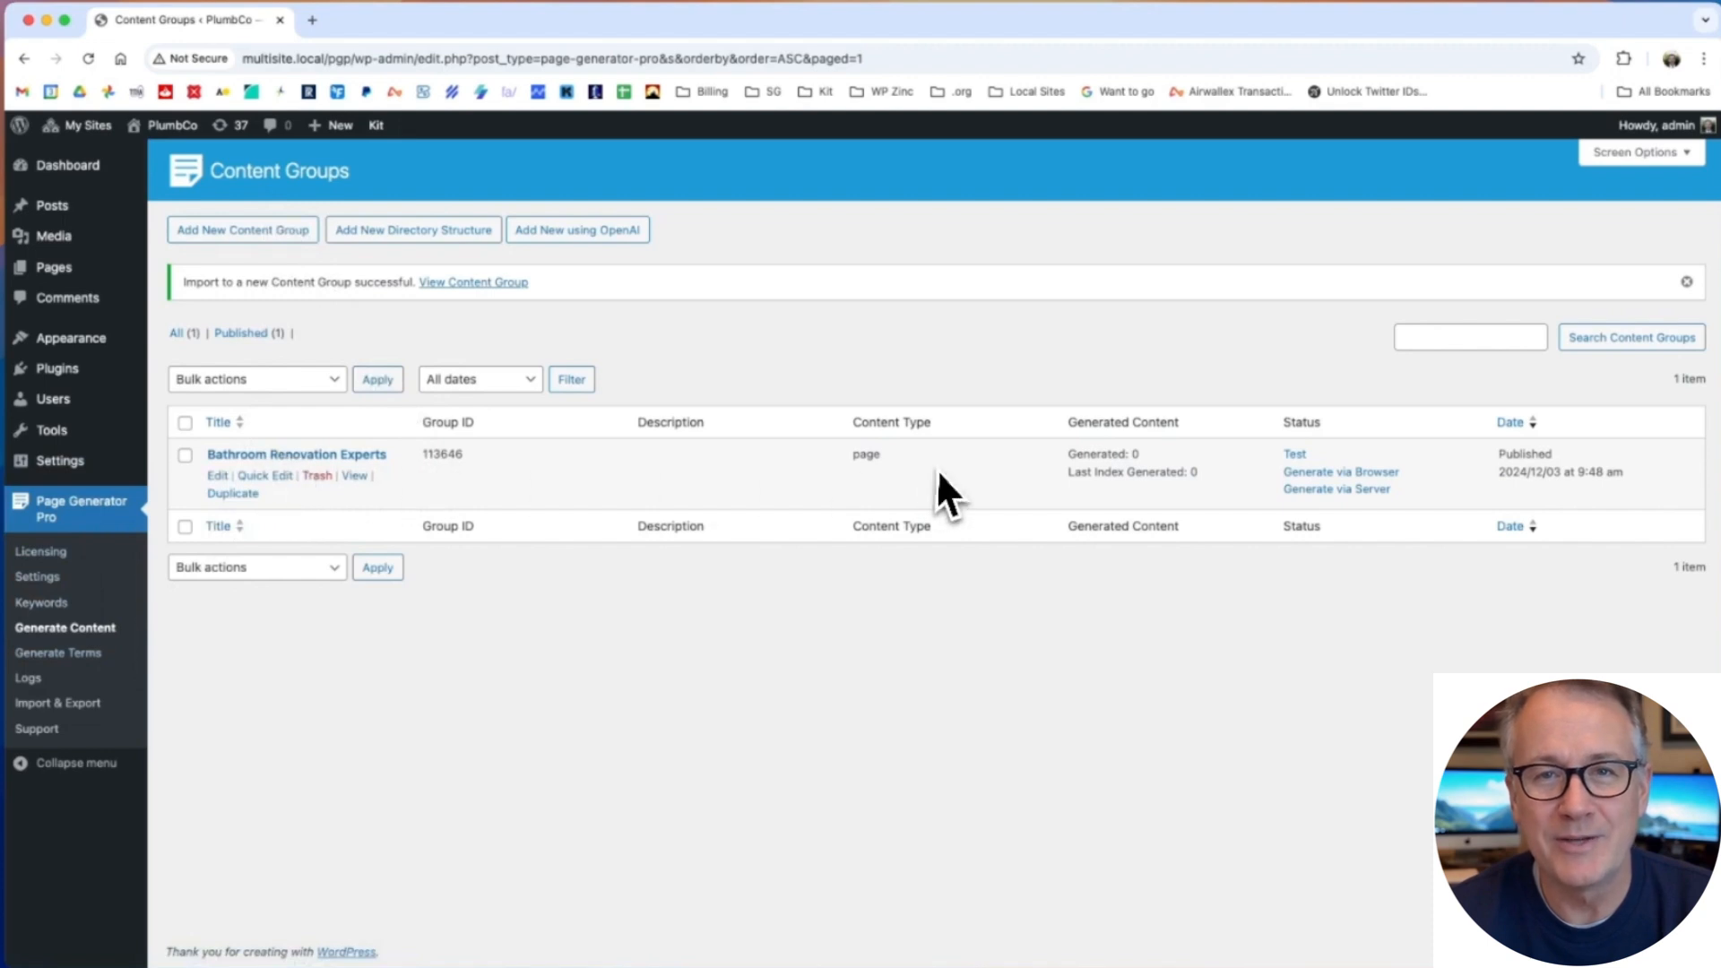
click(363, 454)
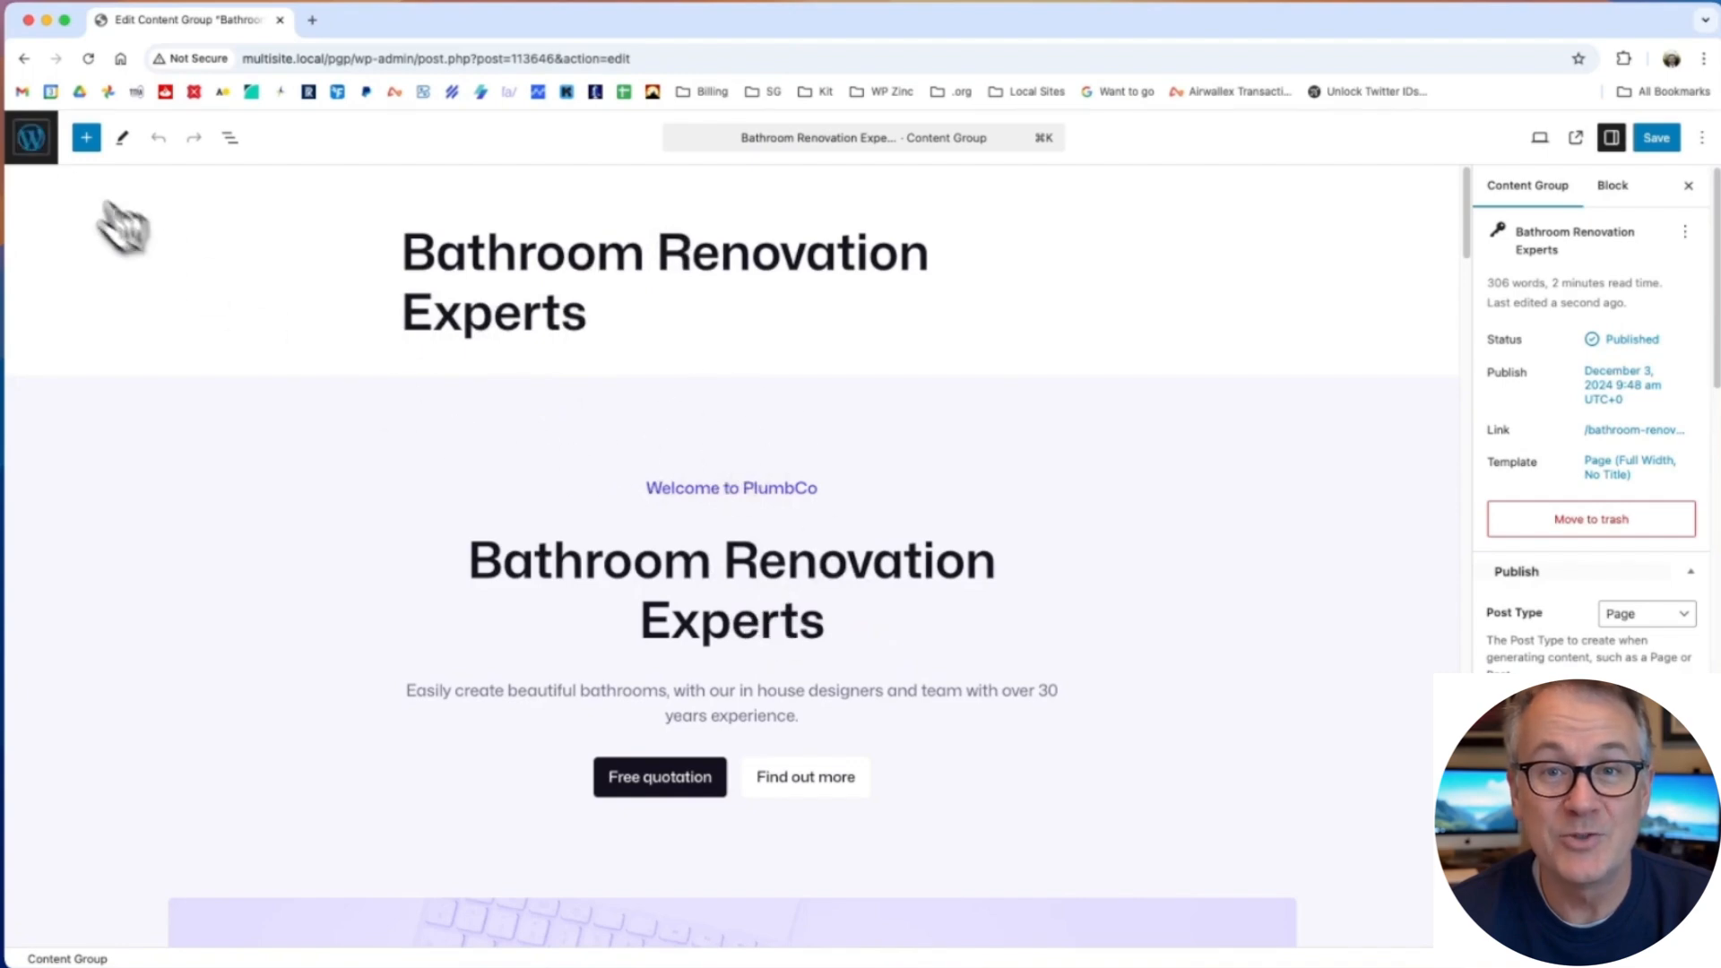
Step: Leave the editor and start a generated locations keyword in Page Generator Pro, naming it "location"
click(34, 143)
click(99, 599)
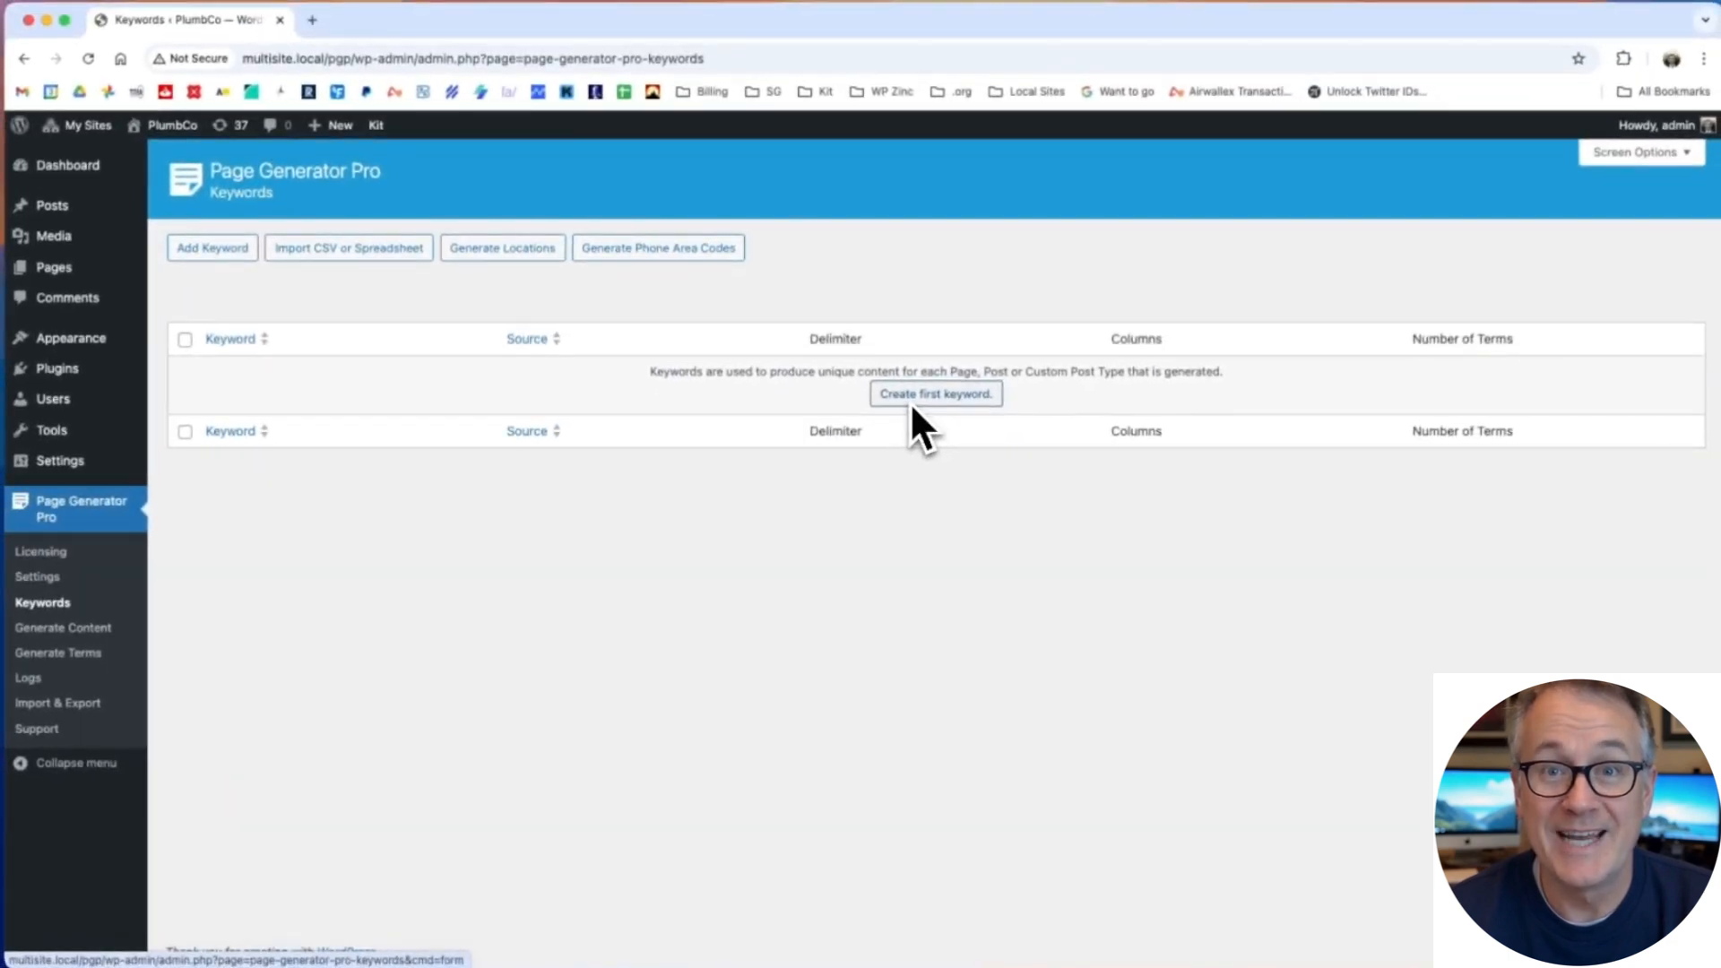
click(505, 253)
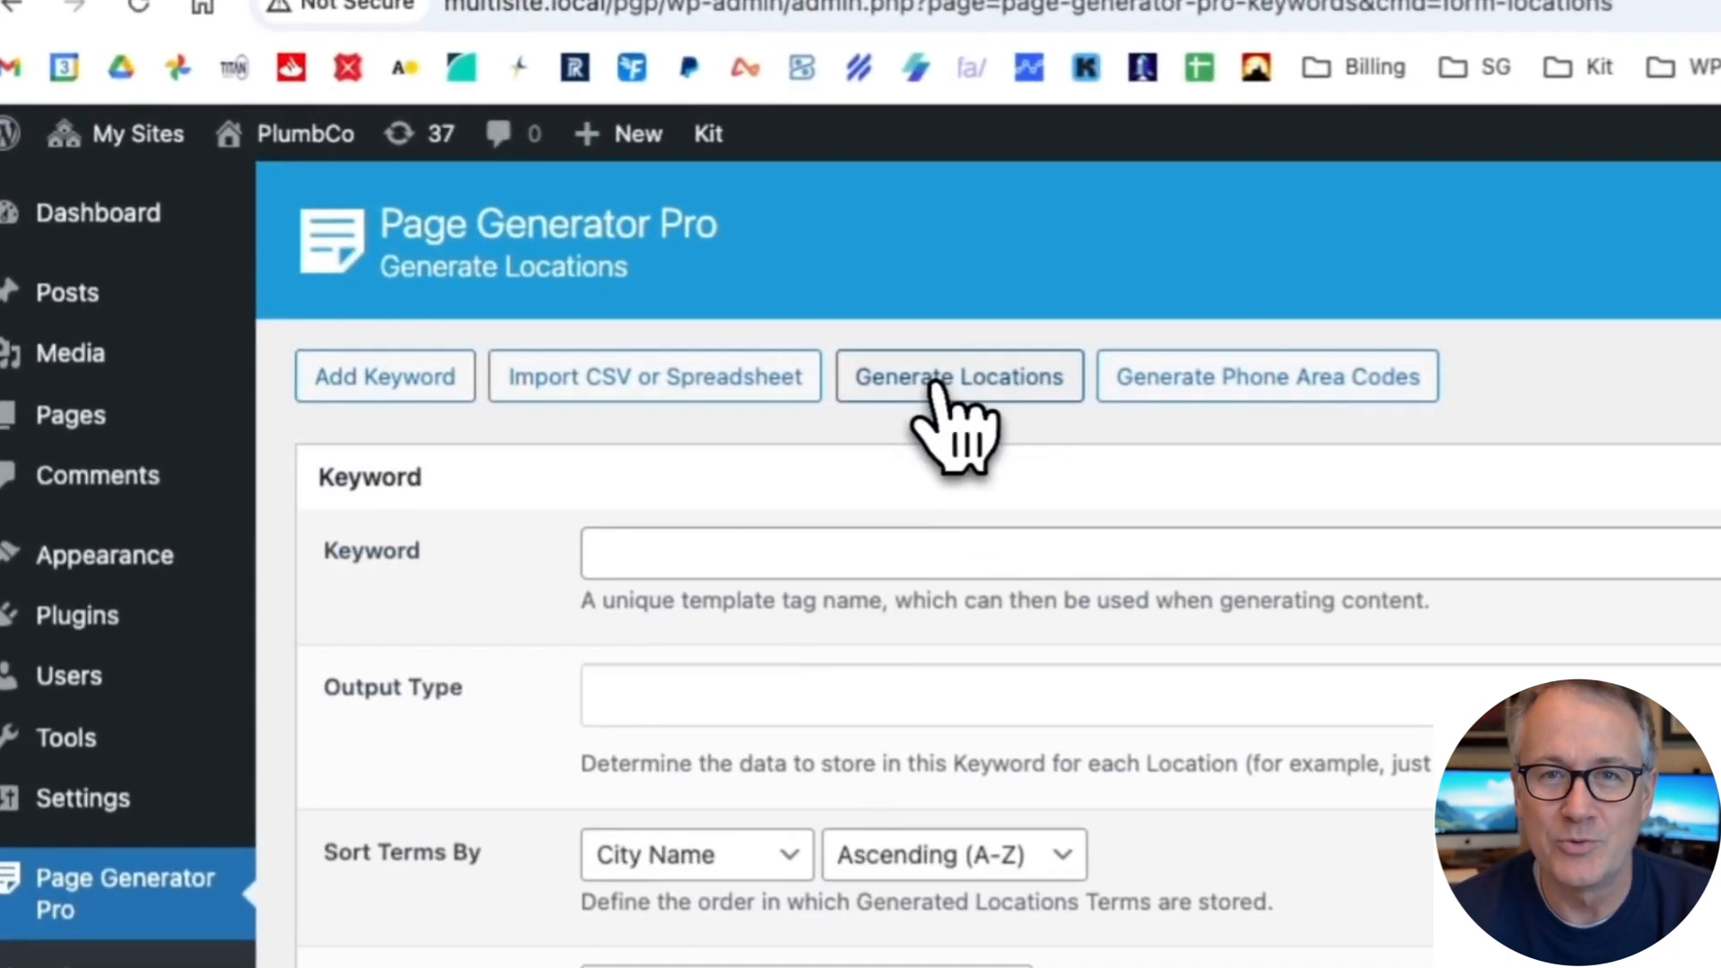
text(locatio)
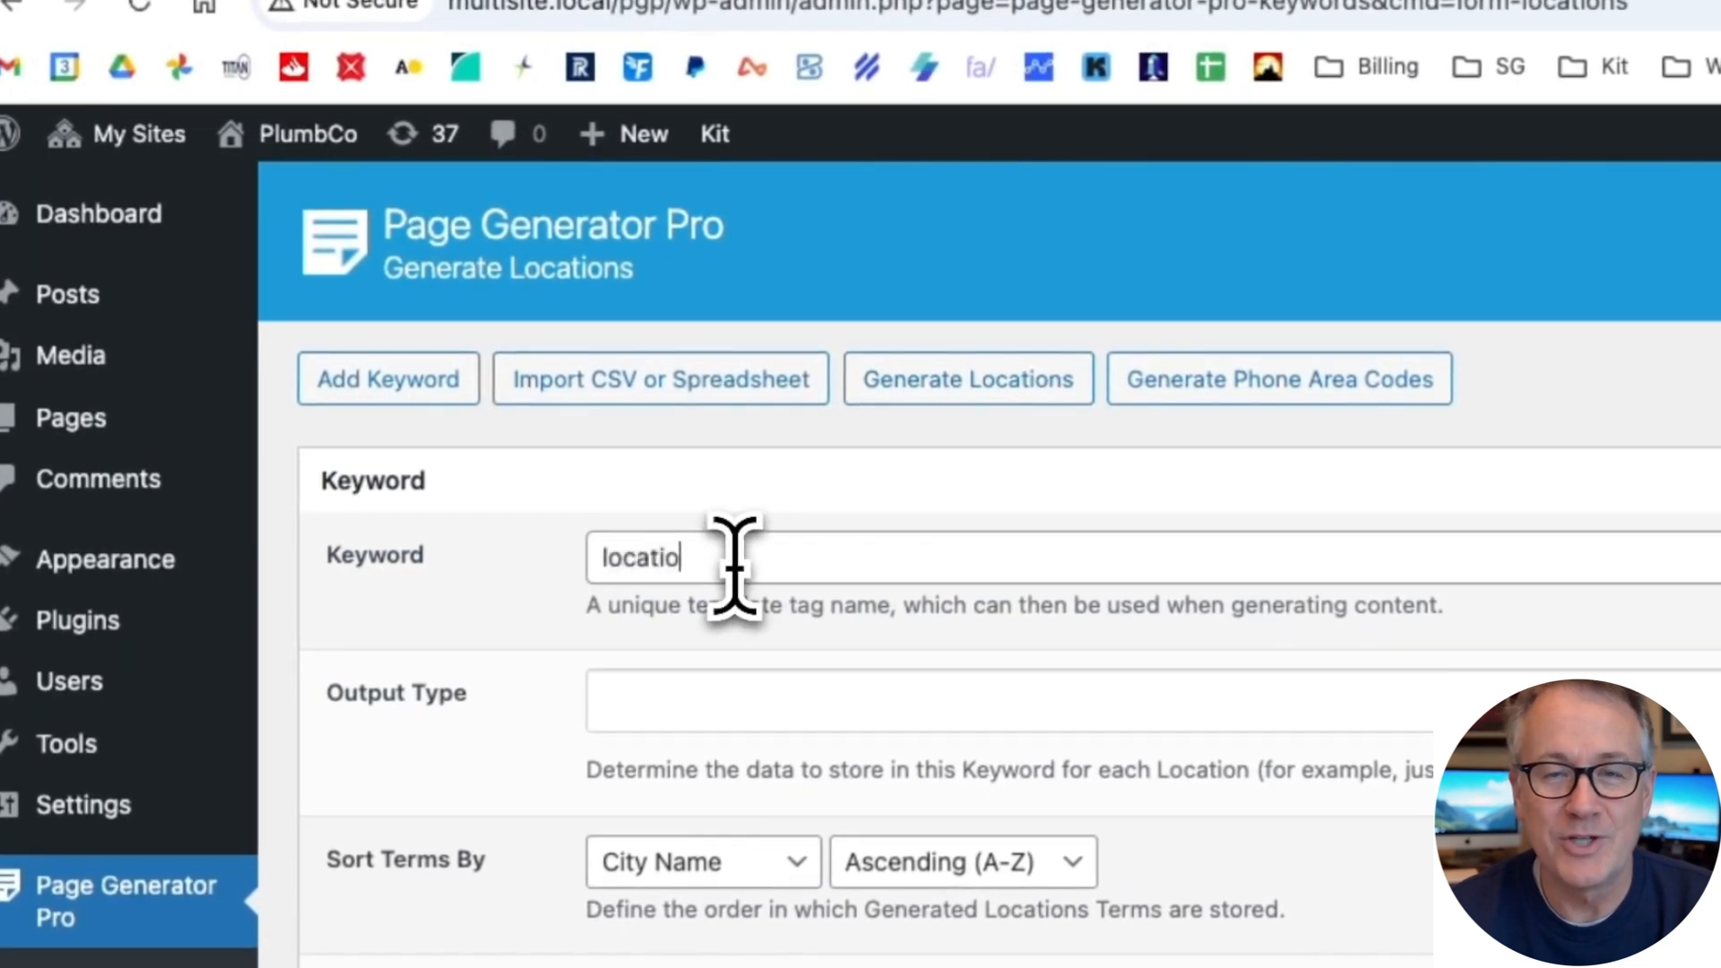
text(n)
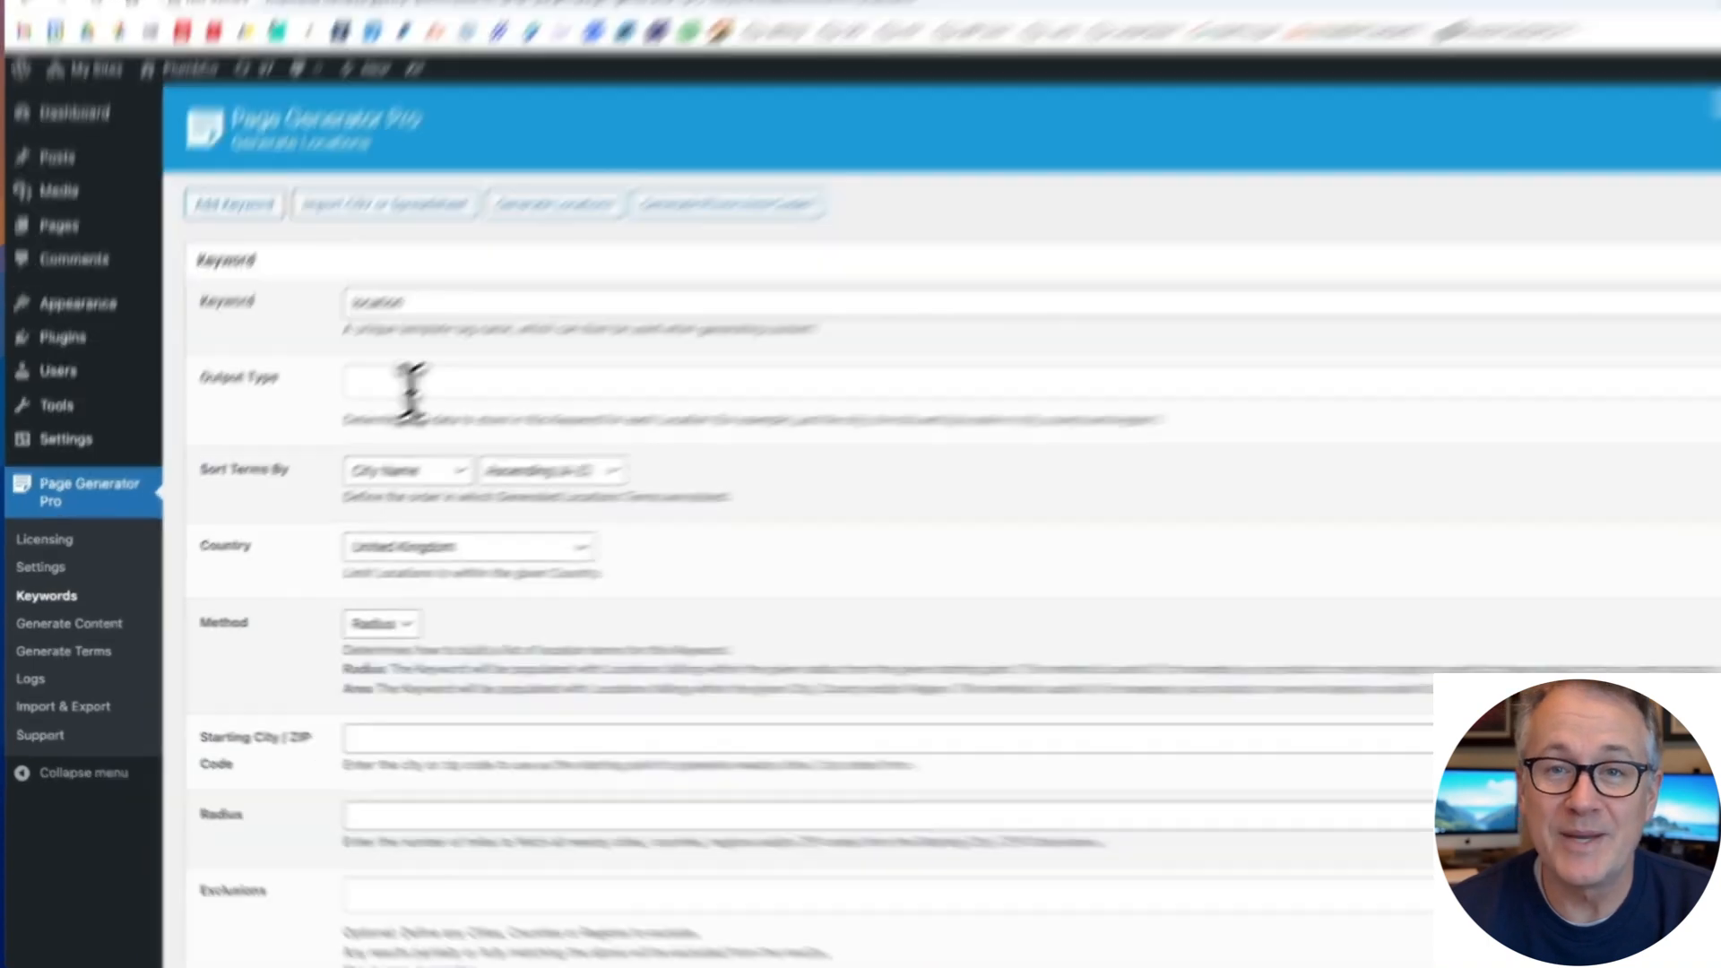
Step: Set the location keyword's output type to City and its method to Area
click(364, 410)
click(367, 512)
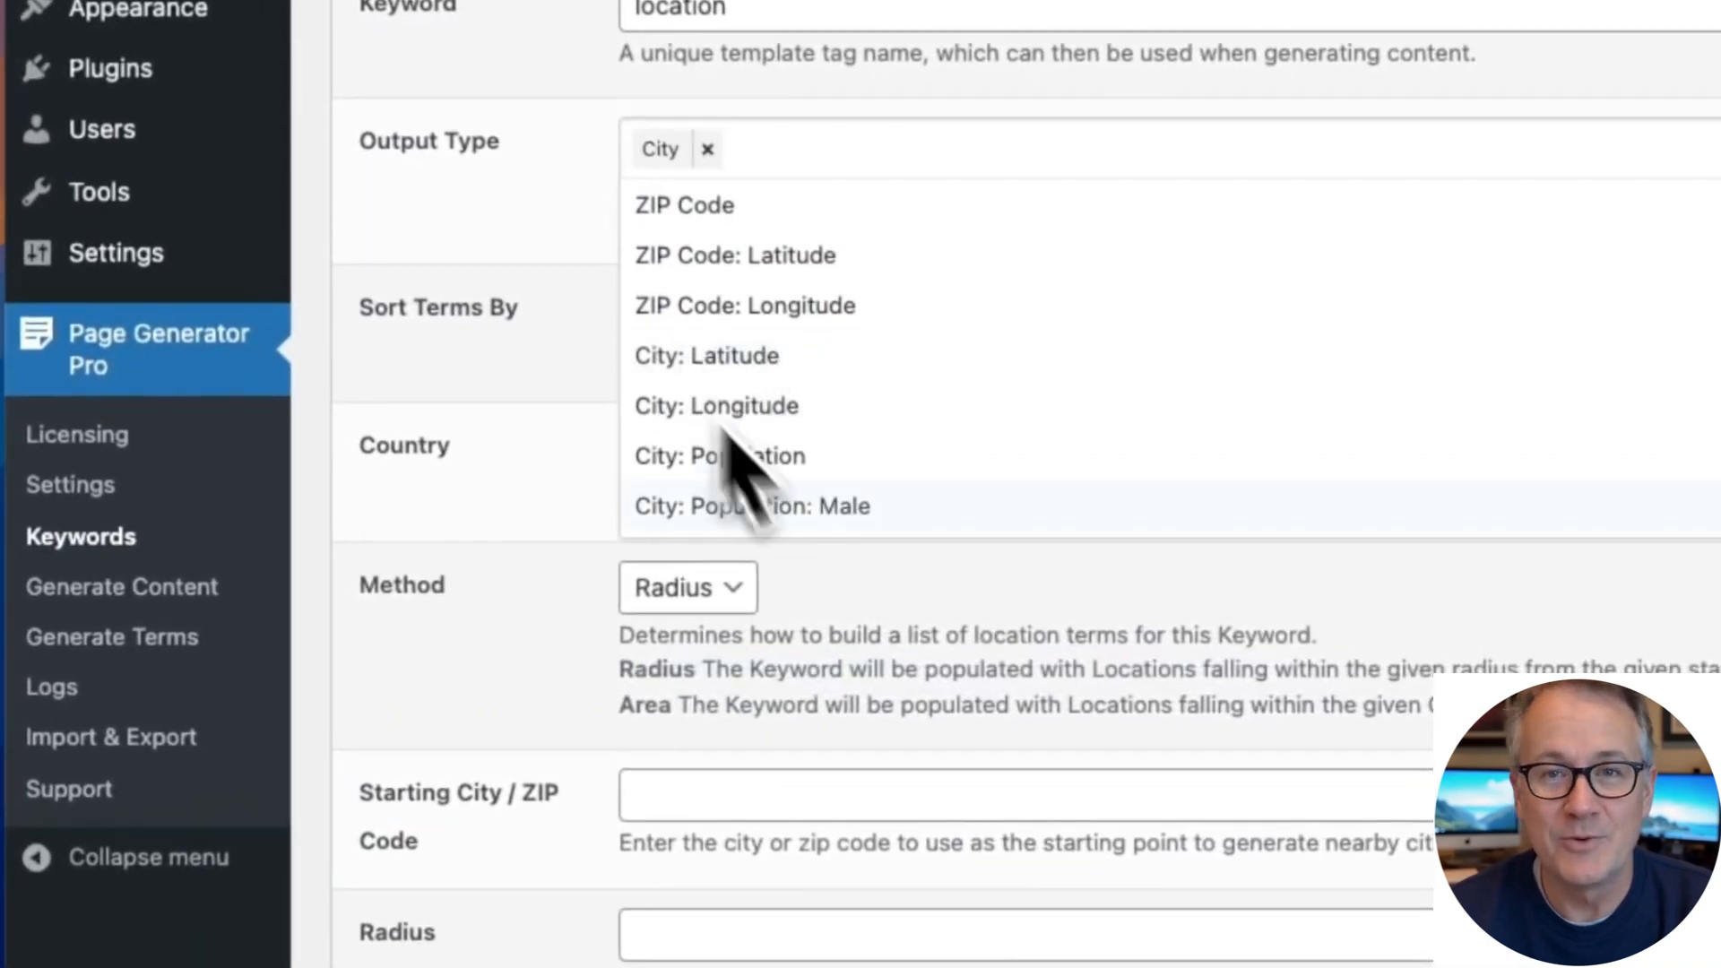
click(898, 619)
click(708, 588)
click(717, 621)
Step: Restrict the generated locations to the county West Midlands, England
scroll(830, 717, down, 2)
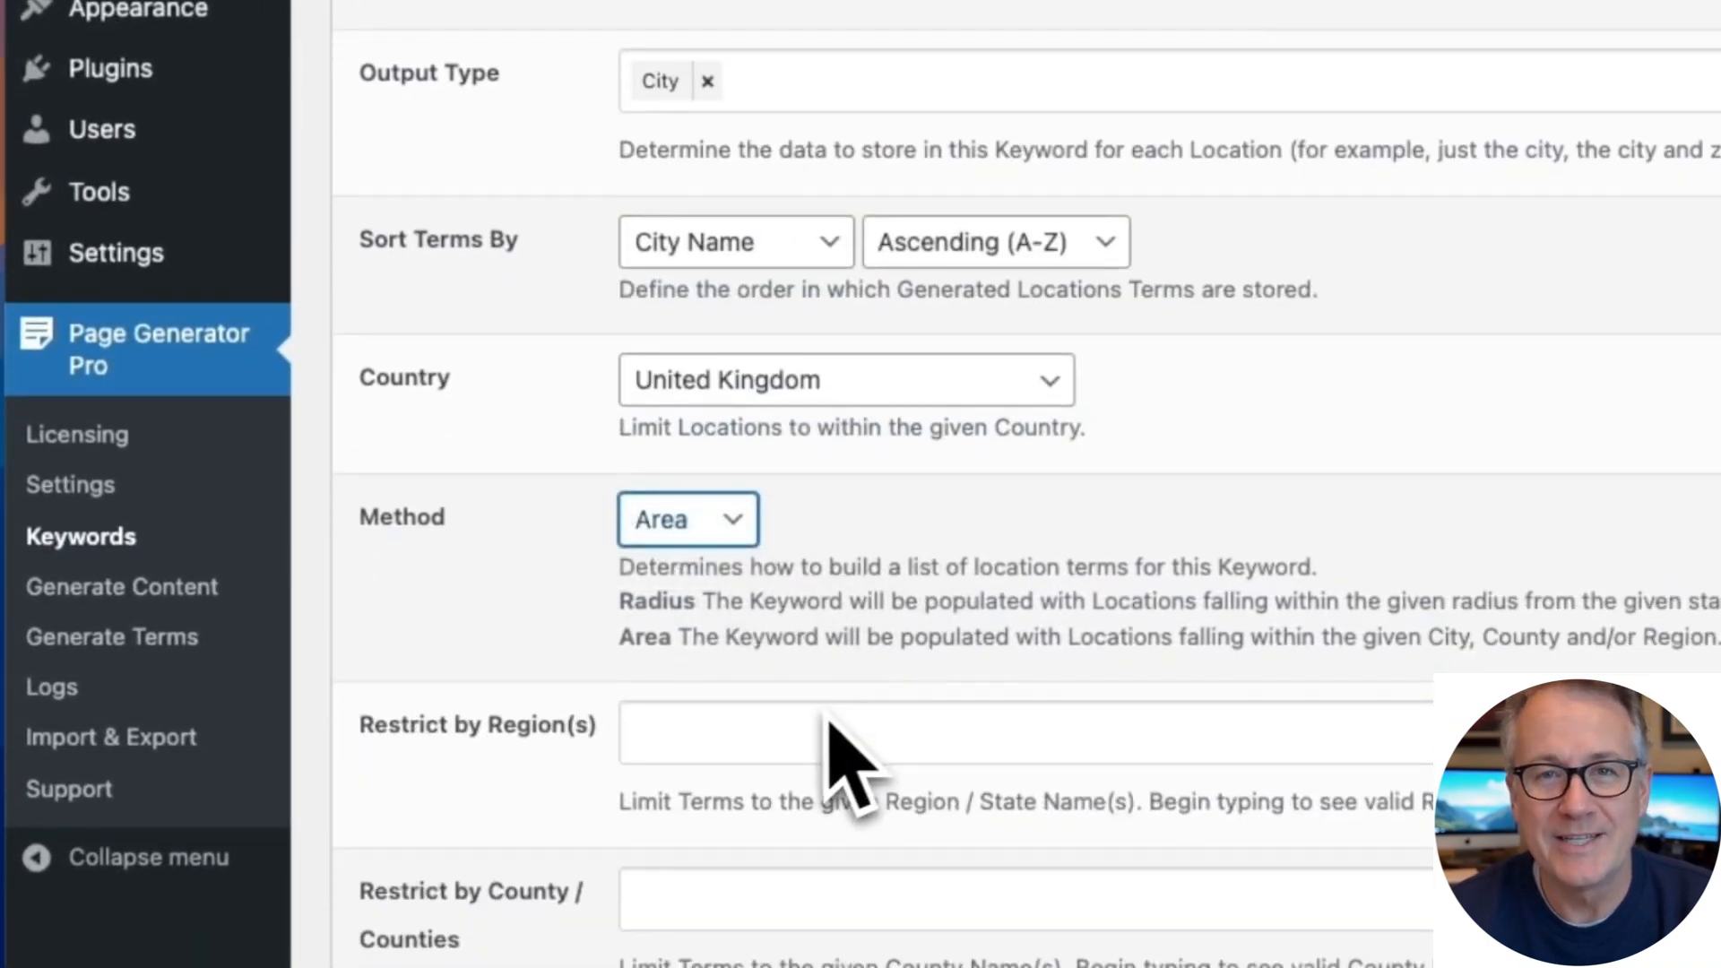
scroll(834, 699, down, 5)
click(853, 627)
scroll(897, 573, down, 1)
text(west midlands)
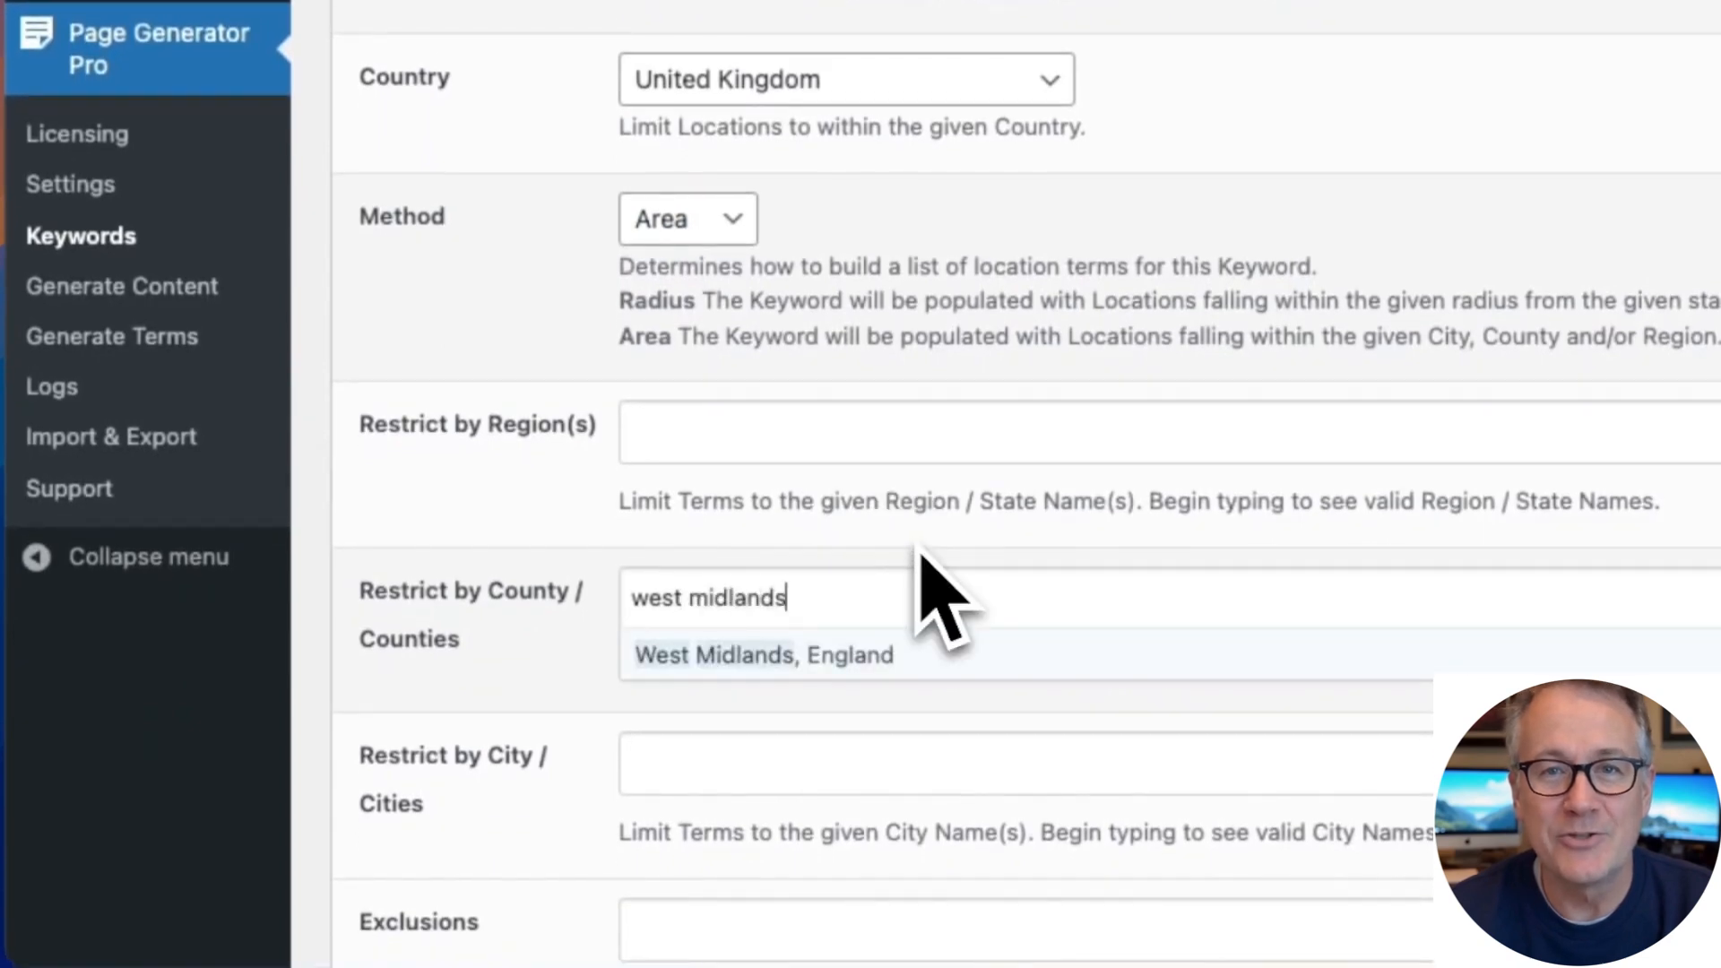
click(717, 654)
click(519, 538)
scroll(511, 529, down, 10)
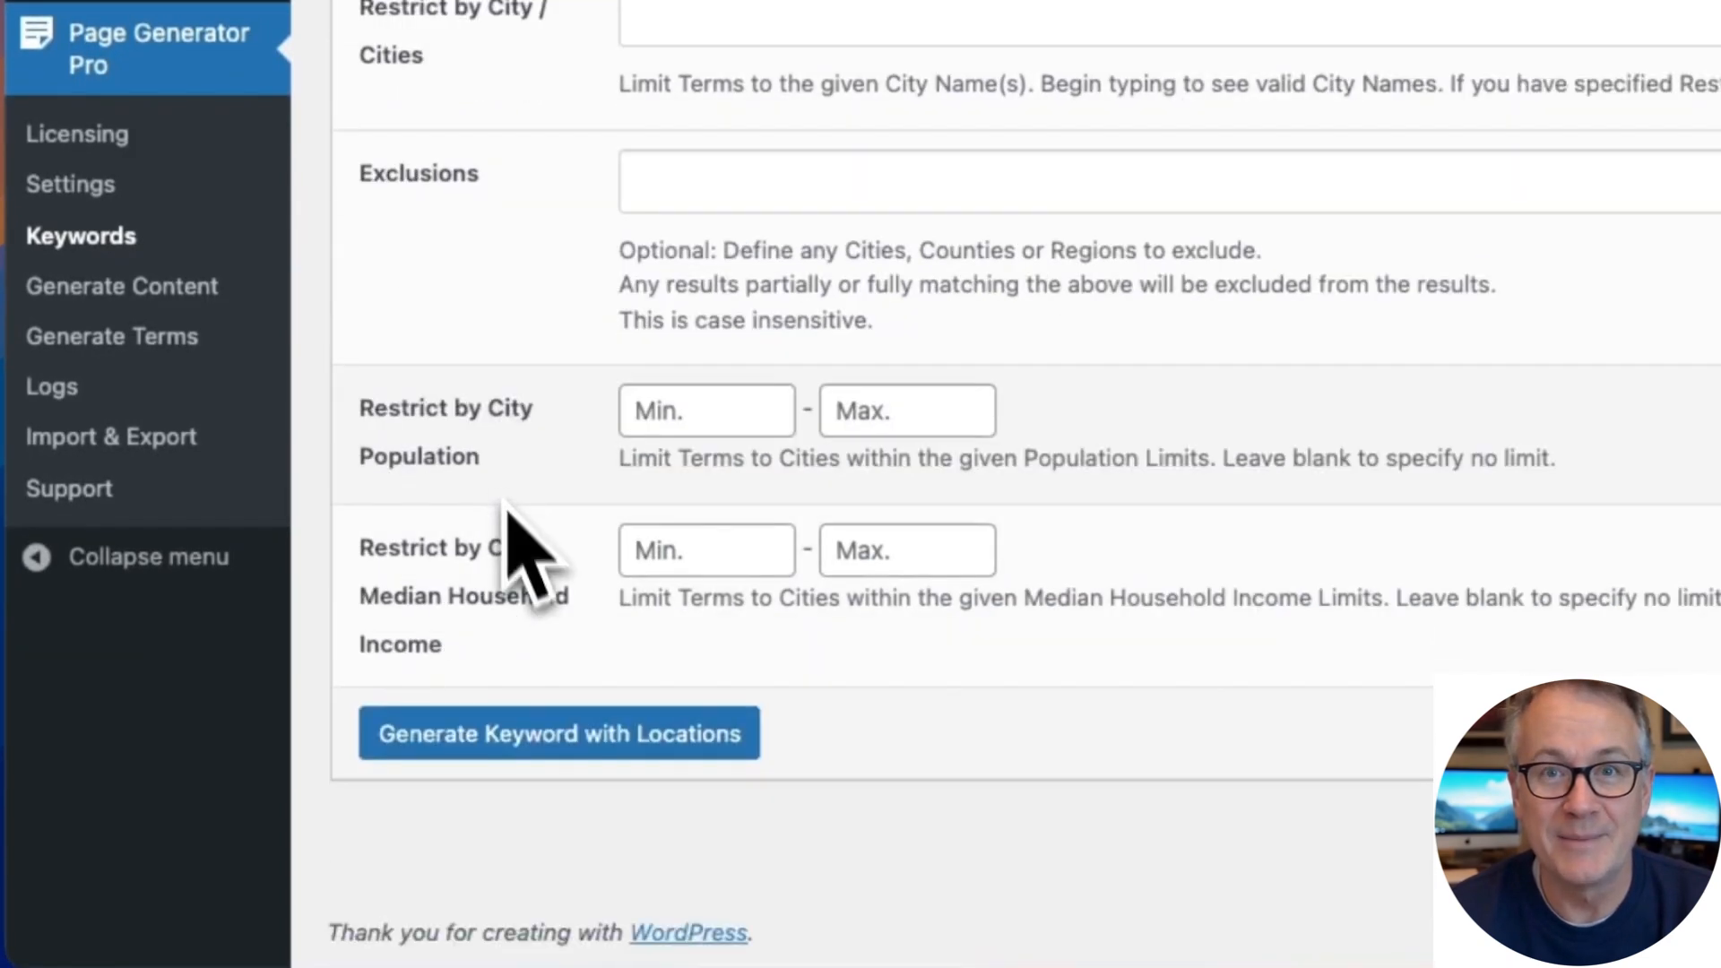
Step: Generate the keyword with locations and look through its full list of terms
click(560, 733)
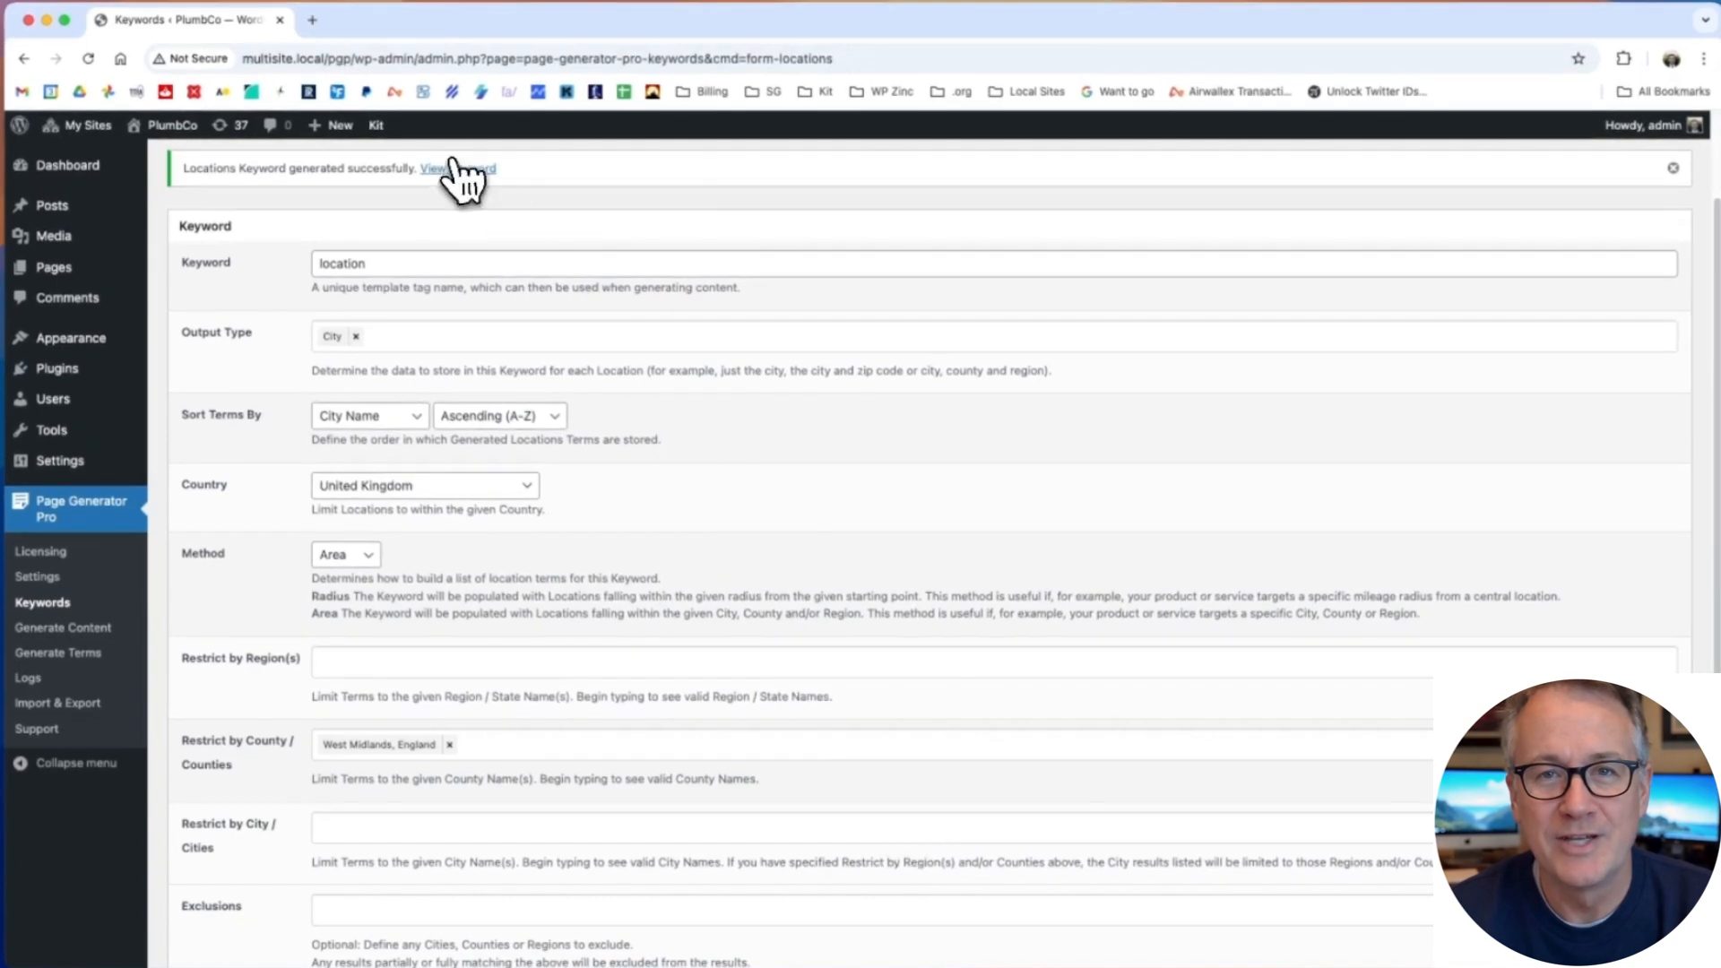
click(454, 169)
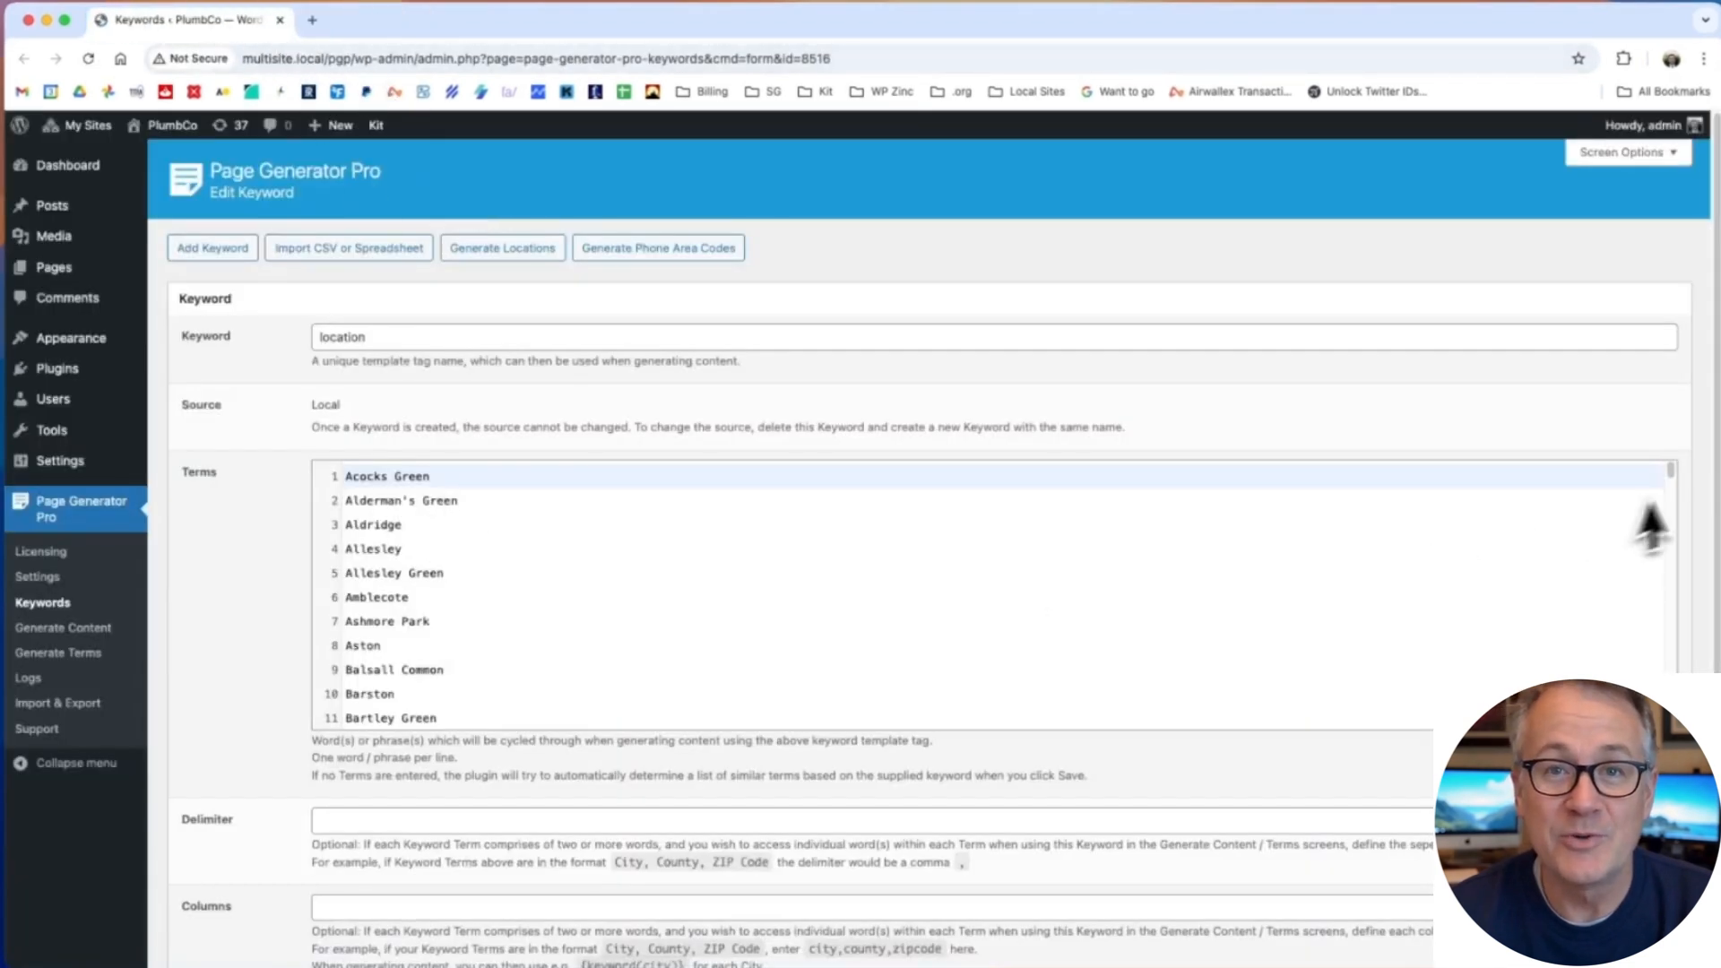
drag(1671, 468, 1674, 717)
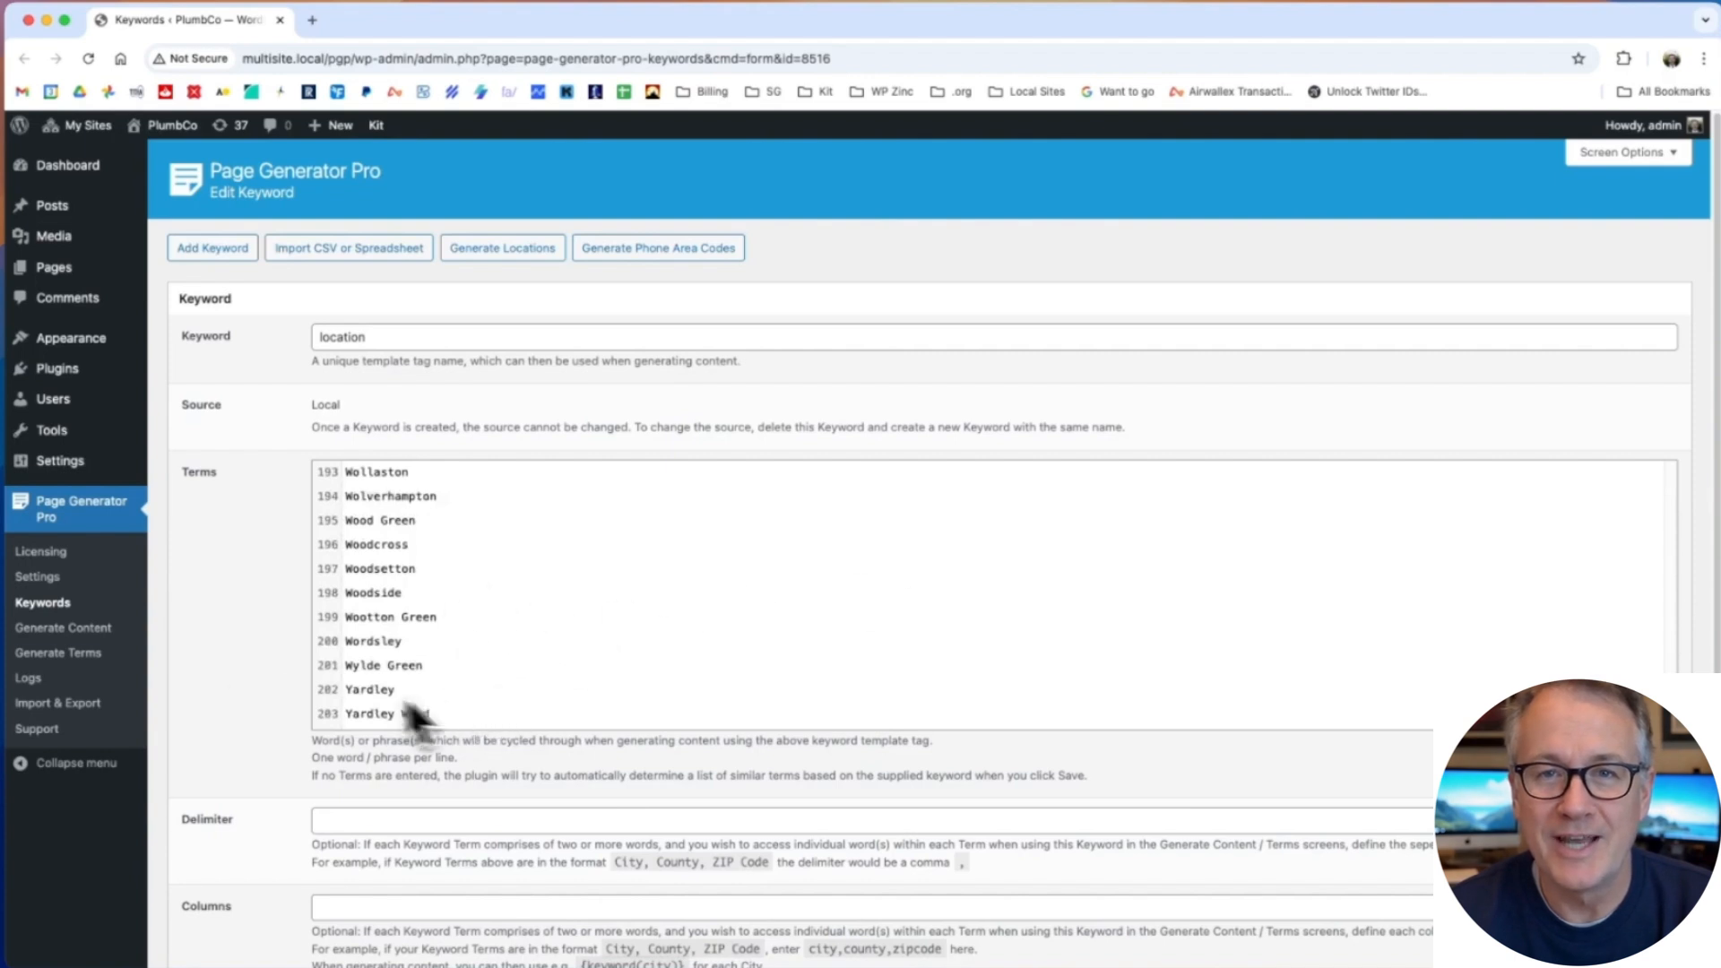
Step: Open the Bathroom Renovation Experts content group for editing and append "in {location}" to its title
click(63, 627)
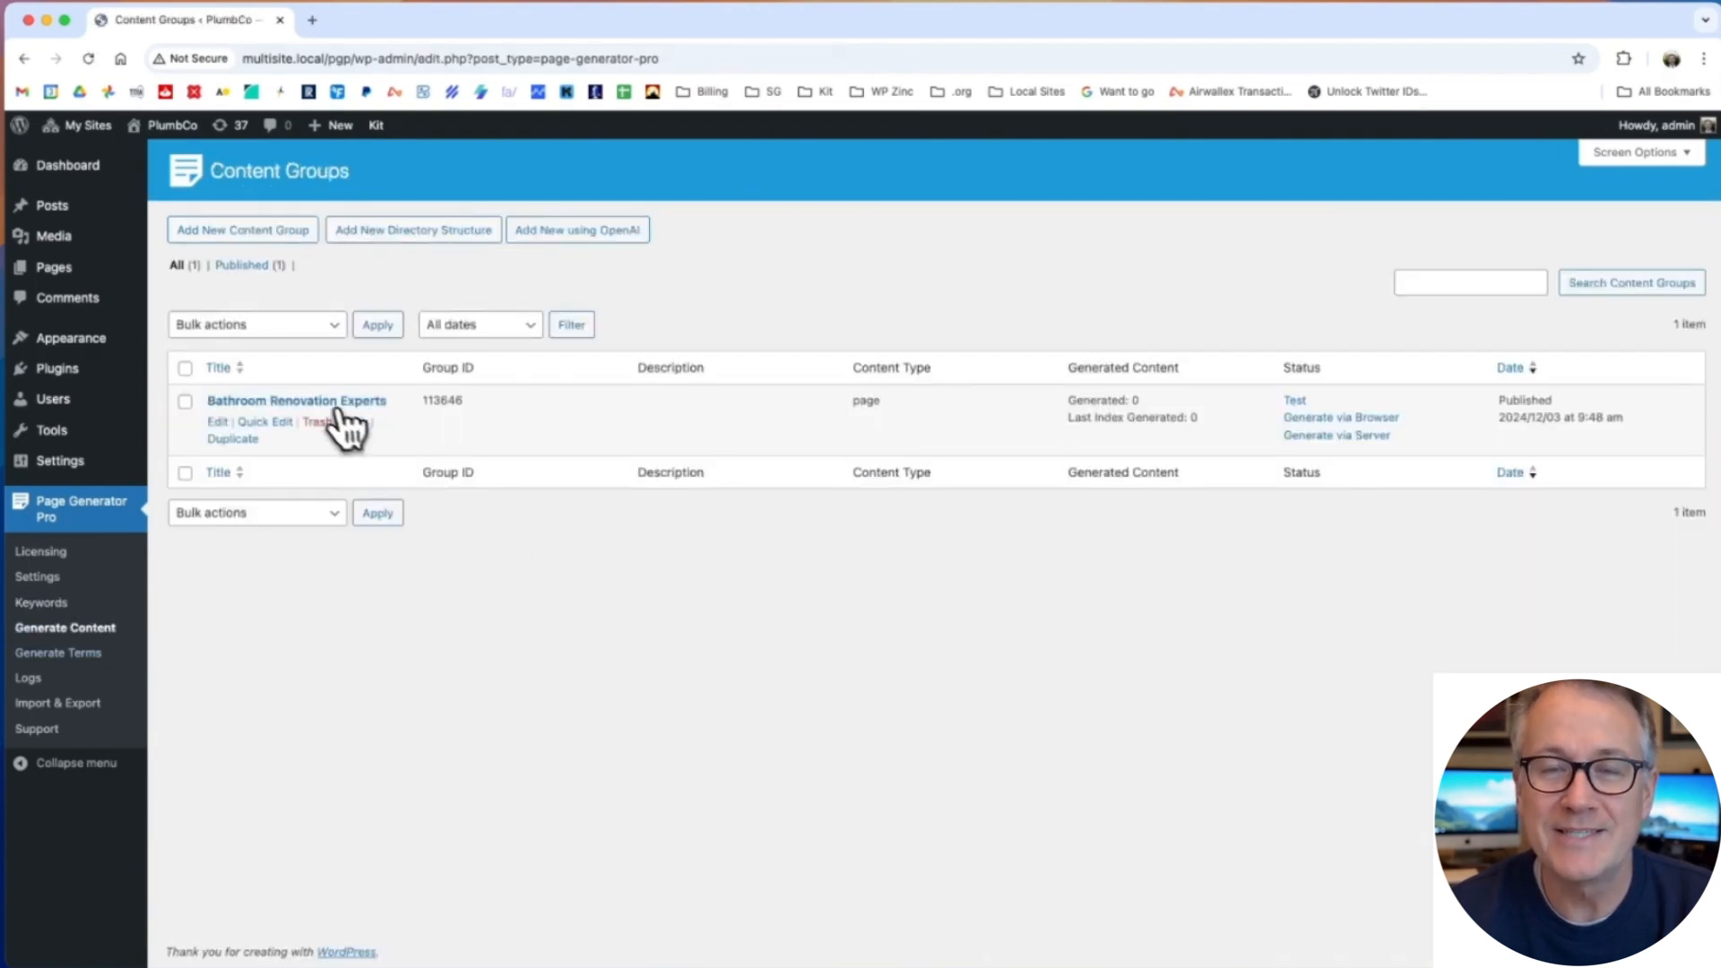
click(339, 405)
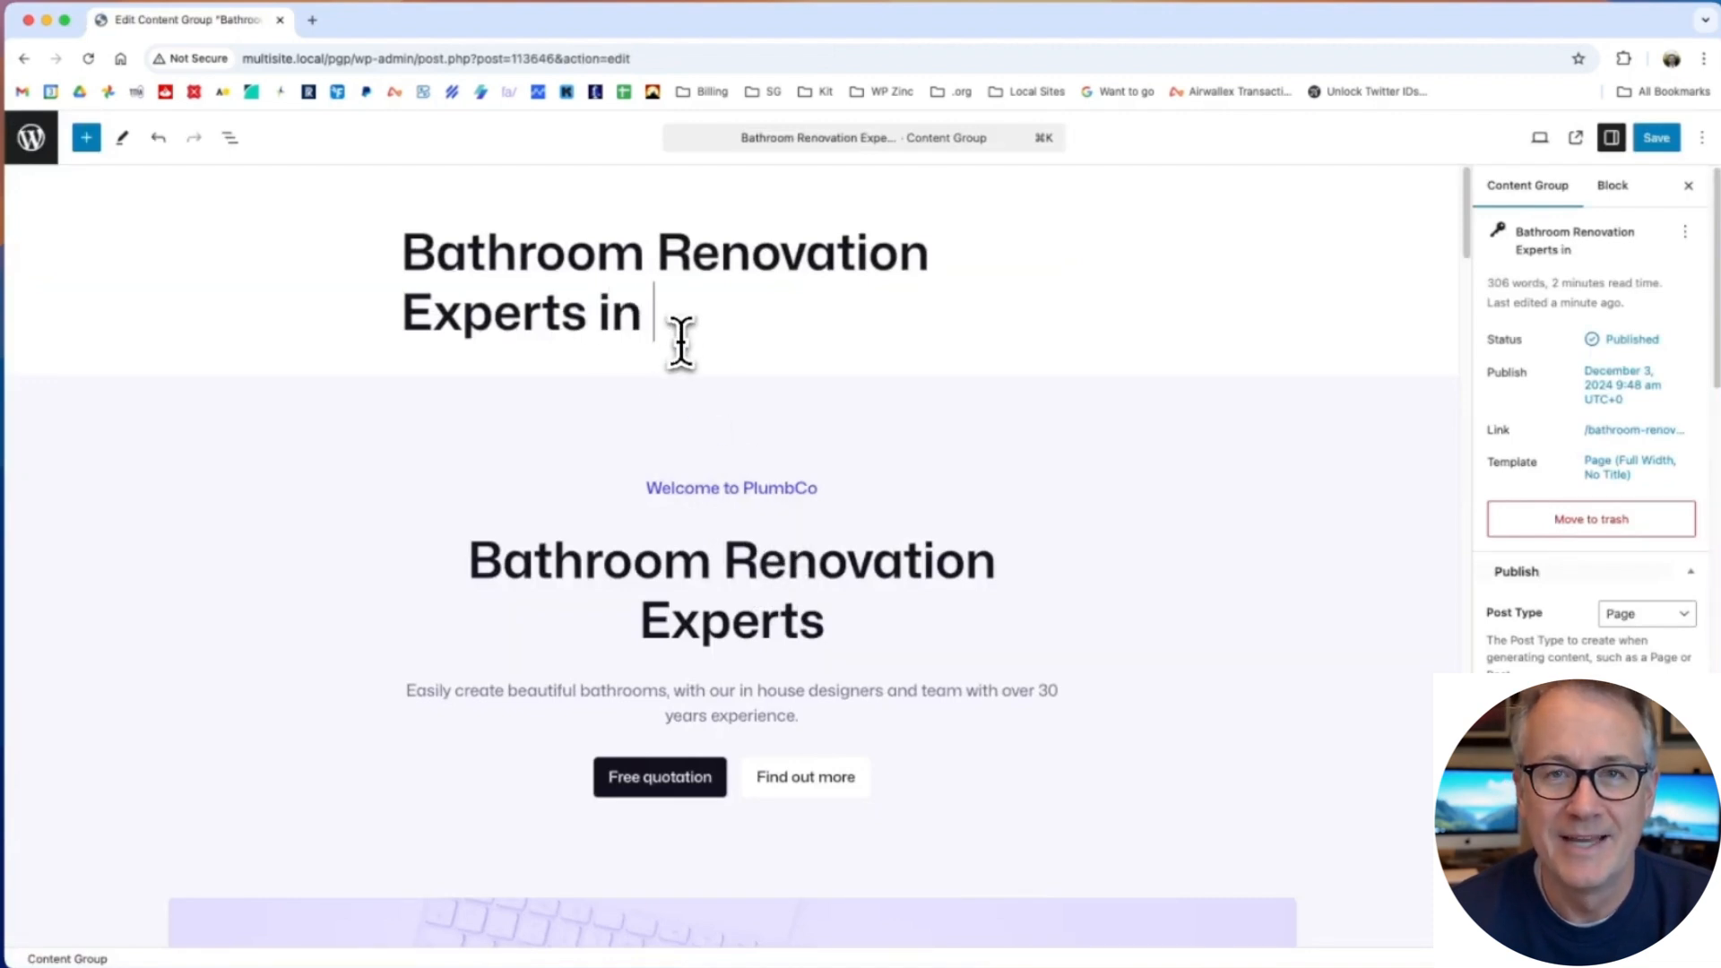
key(Return)
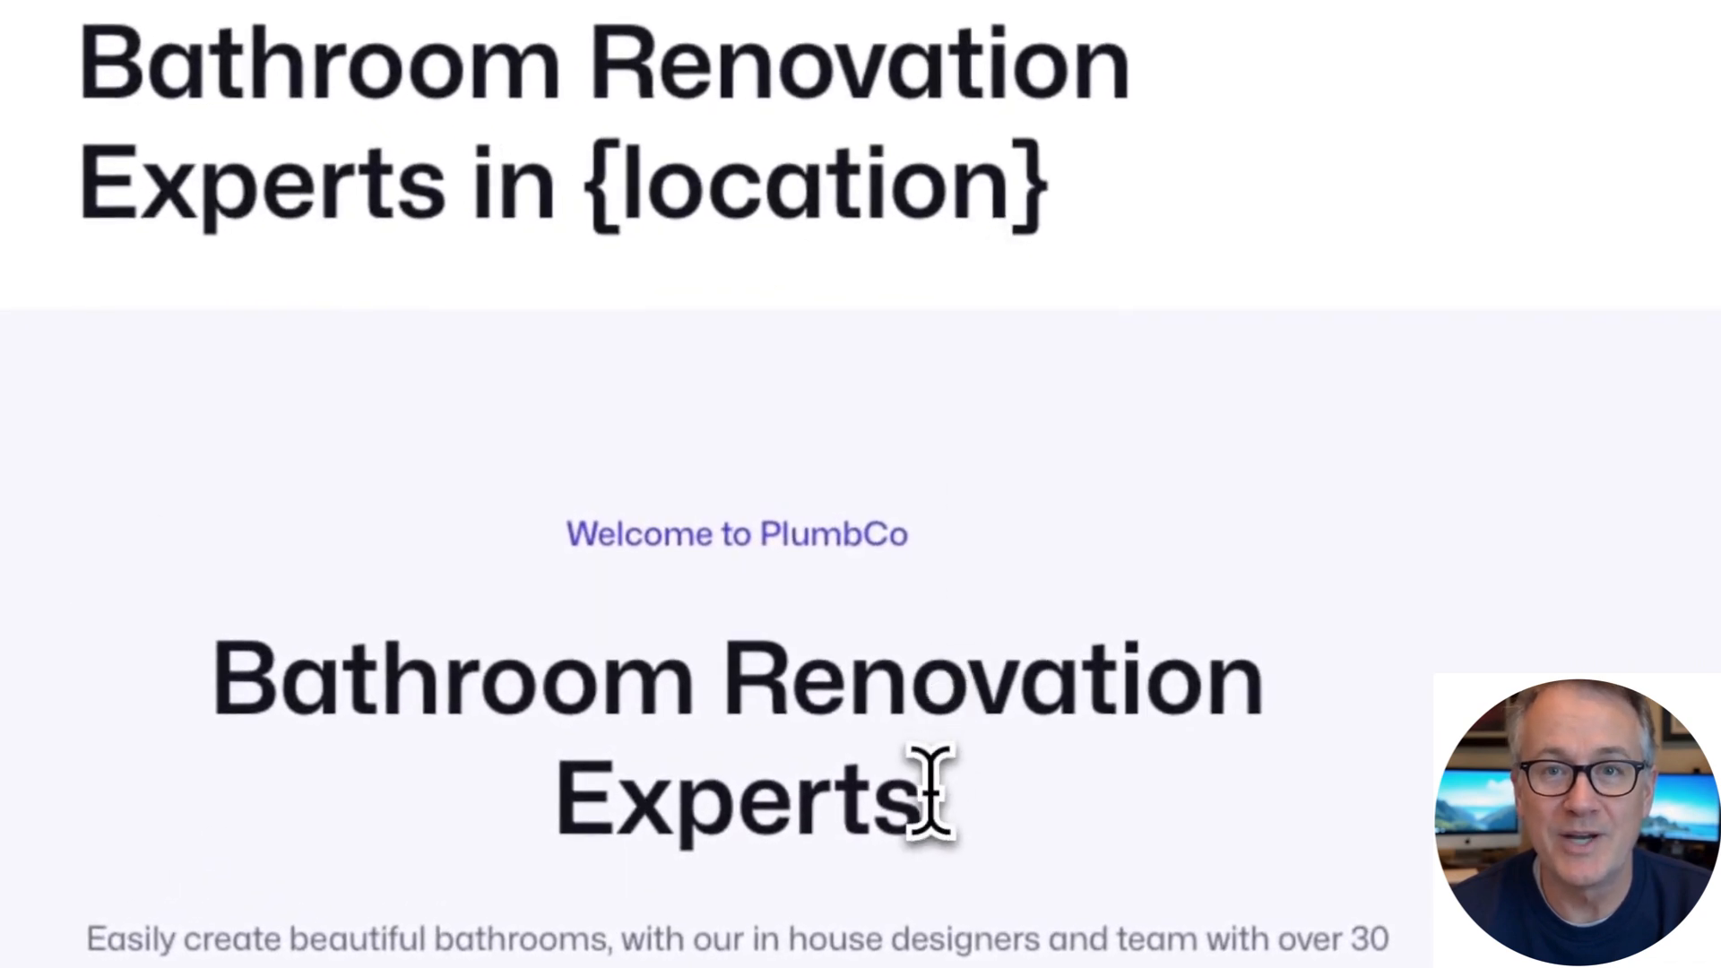
Step: Append "in {location}" to the main heading beneath "Welcome to PlumbCo"
click(830, 616)
text(in {)
key(Return)
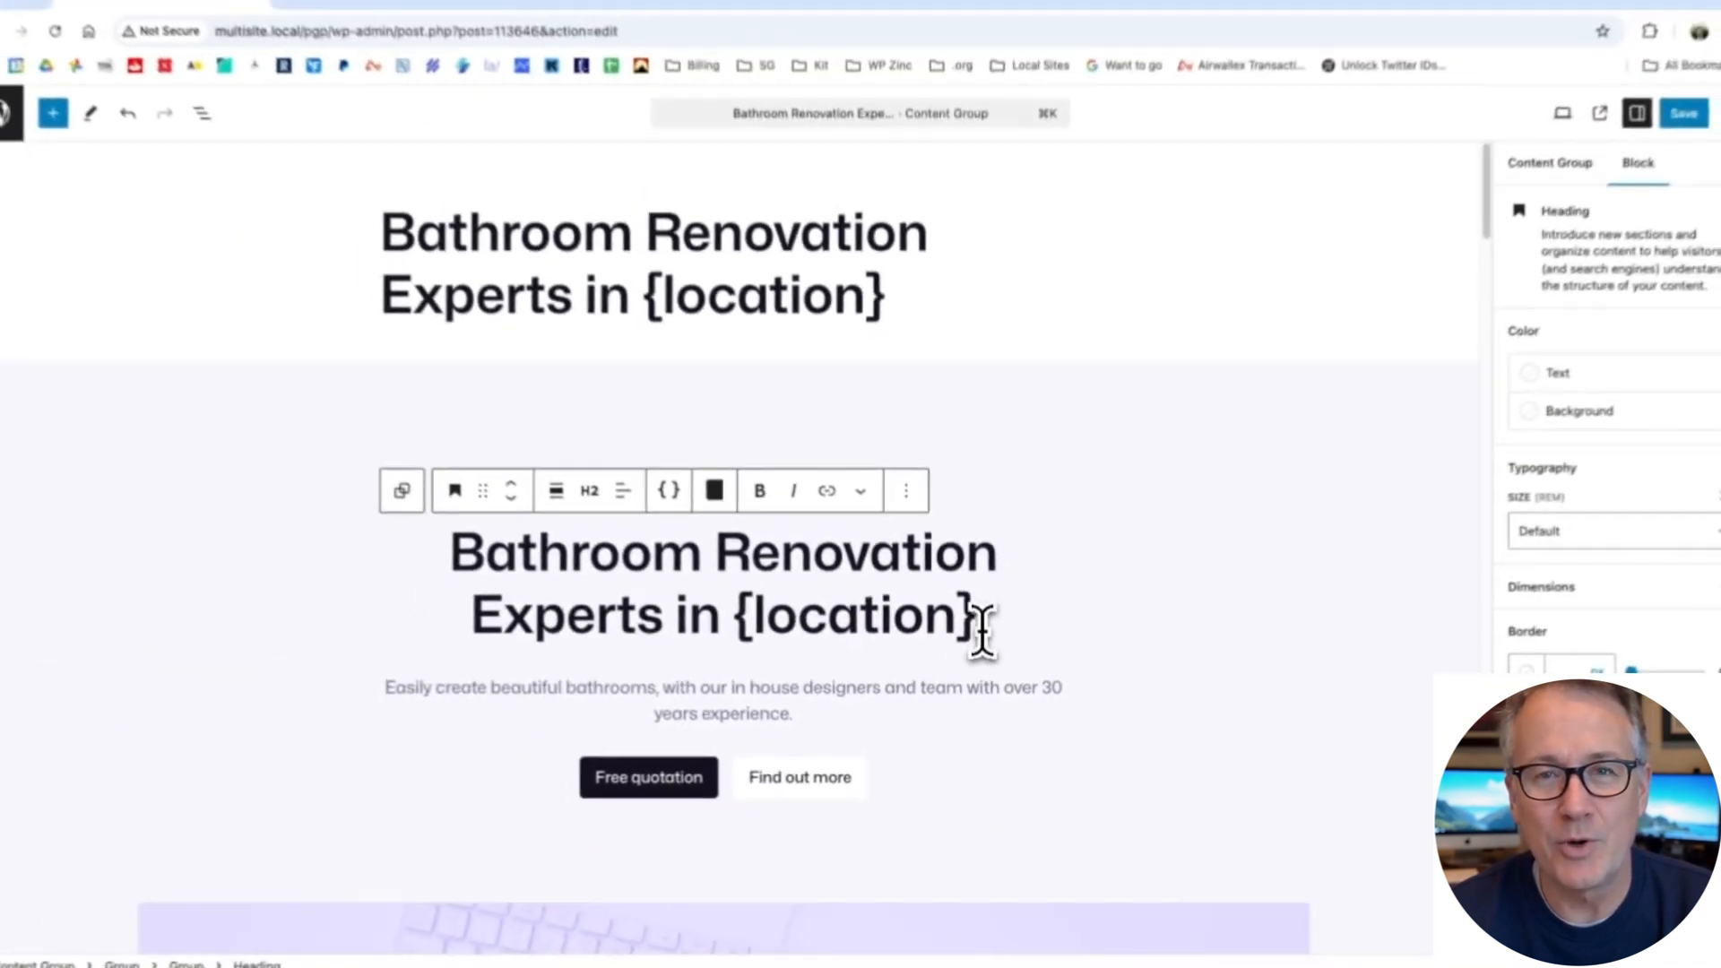
Step: Replace "Nashville" with the {location} keyword in the first paragraph under "Beautiful design at affordable prices"
scroll(983, 628, down, 10)
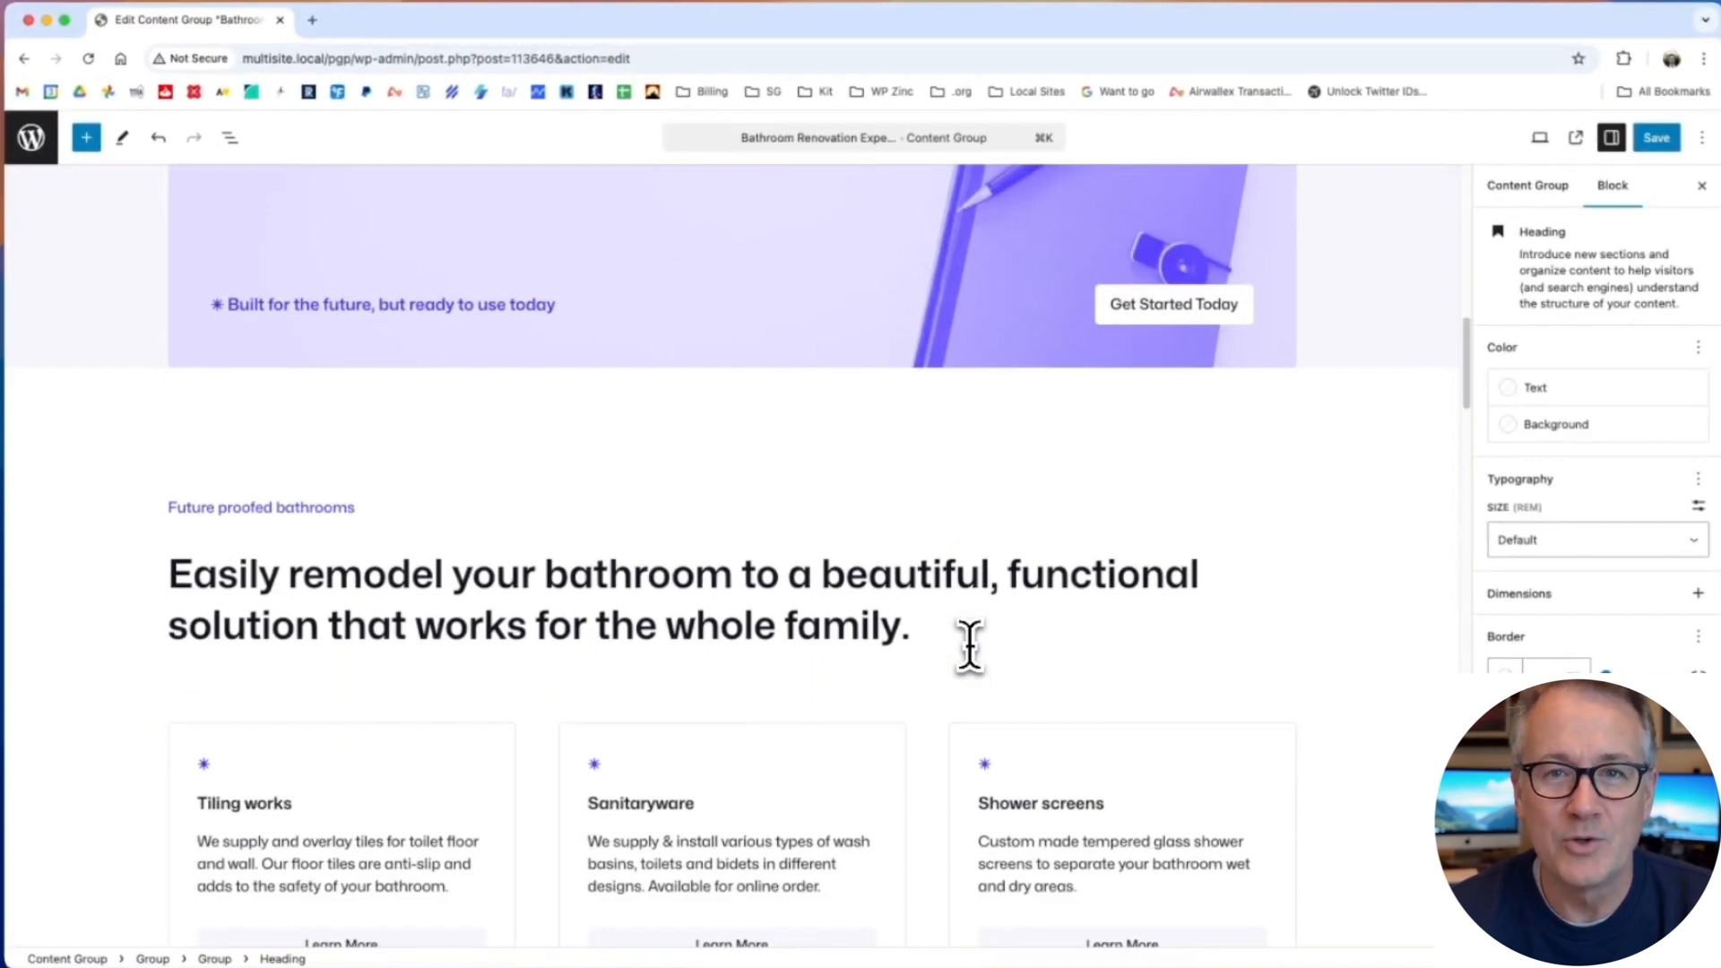
scroll(735, 620, down, 12)
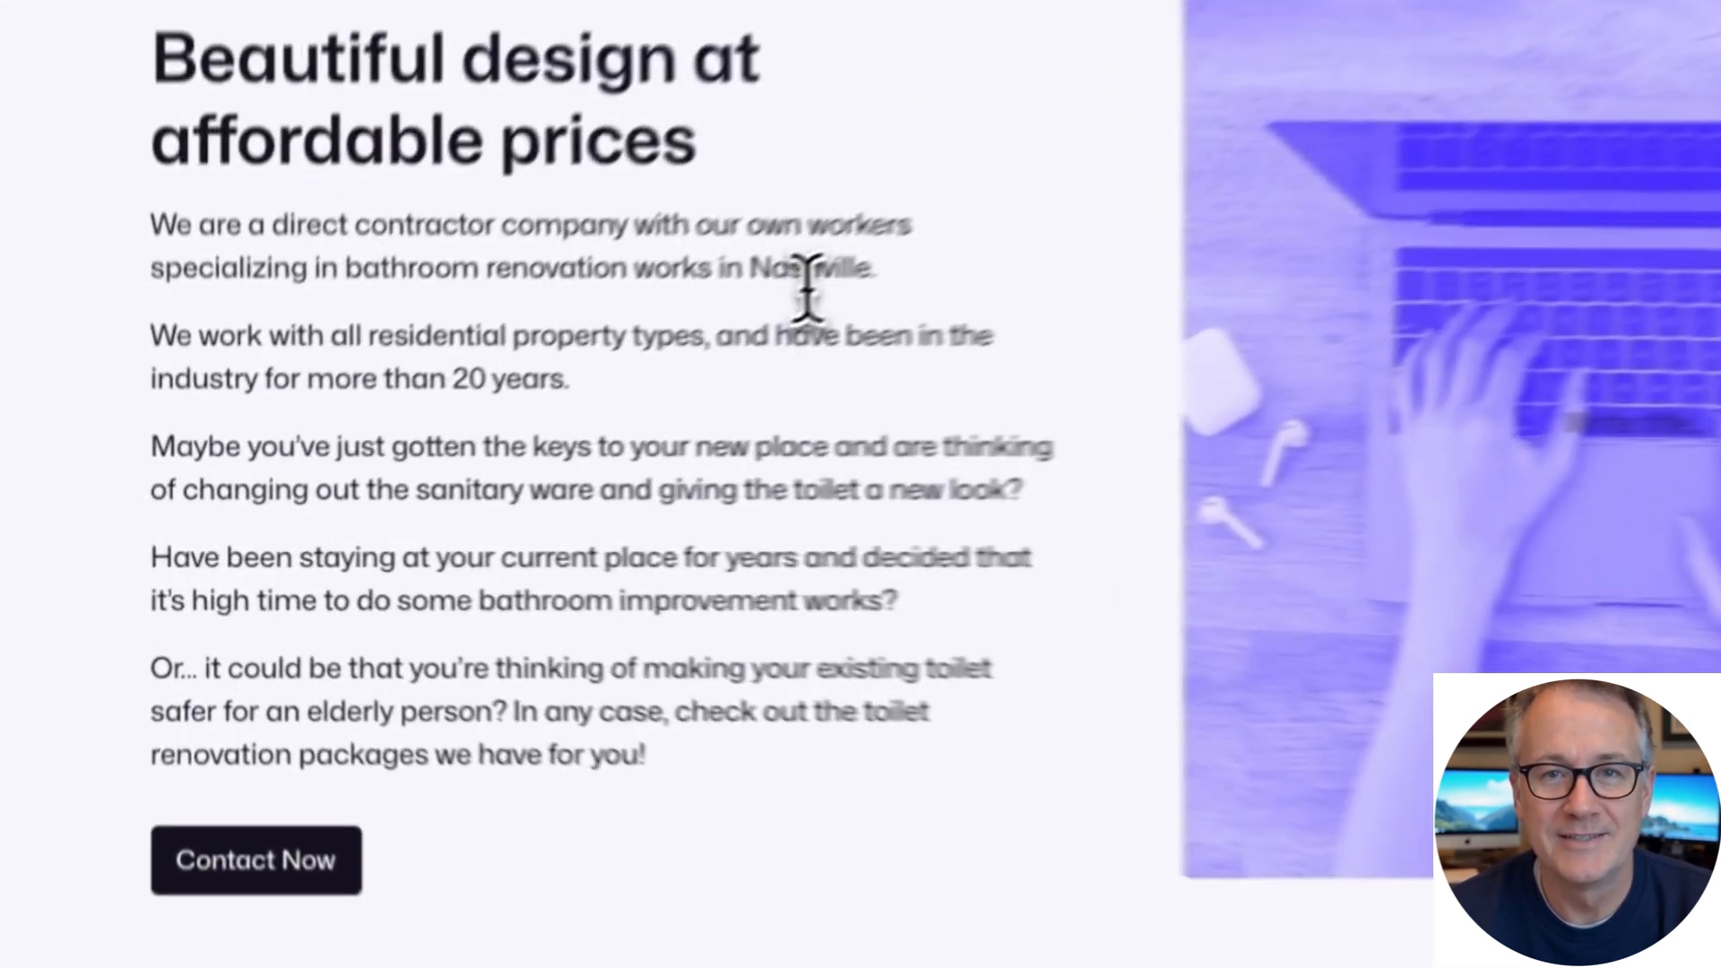
double_click(546, 392)
key(BackSpace)
text({location)
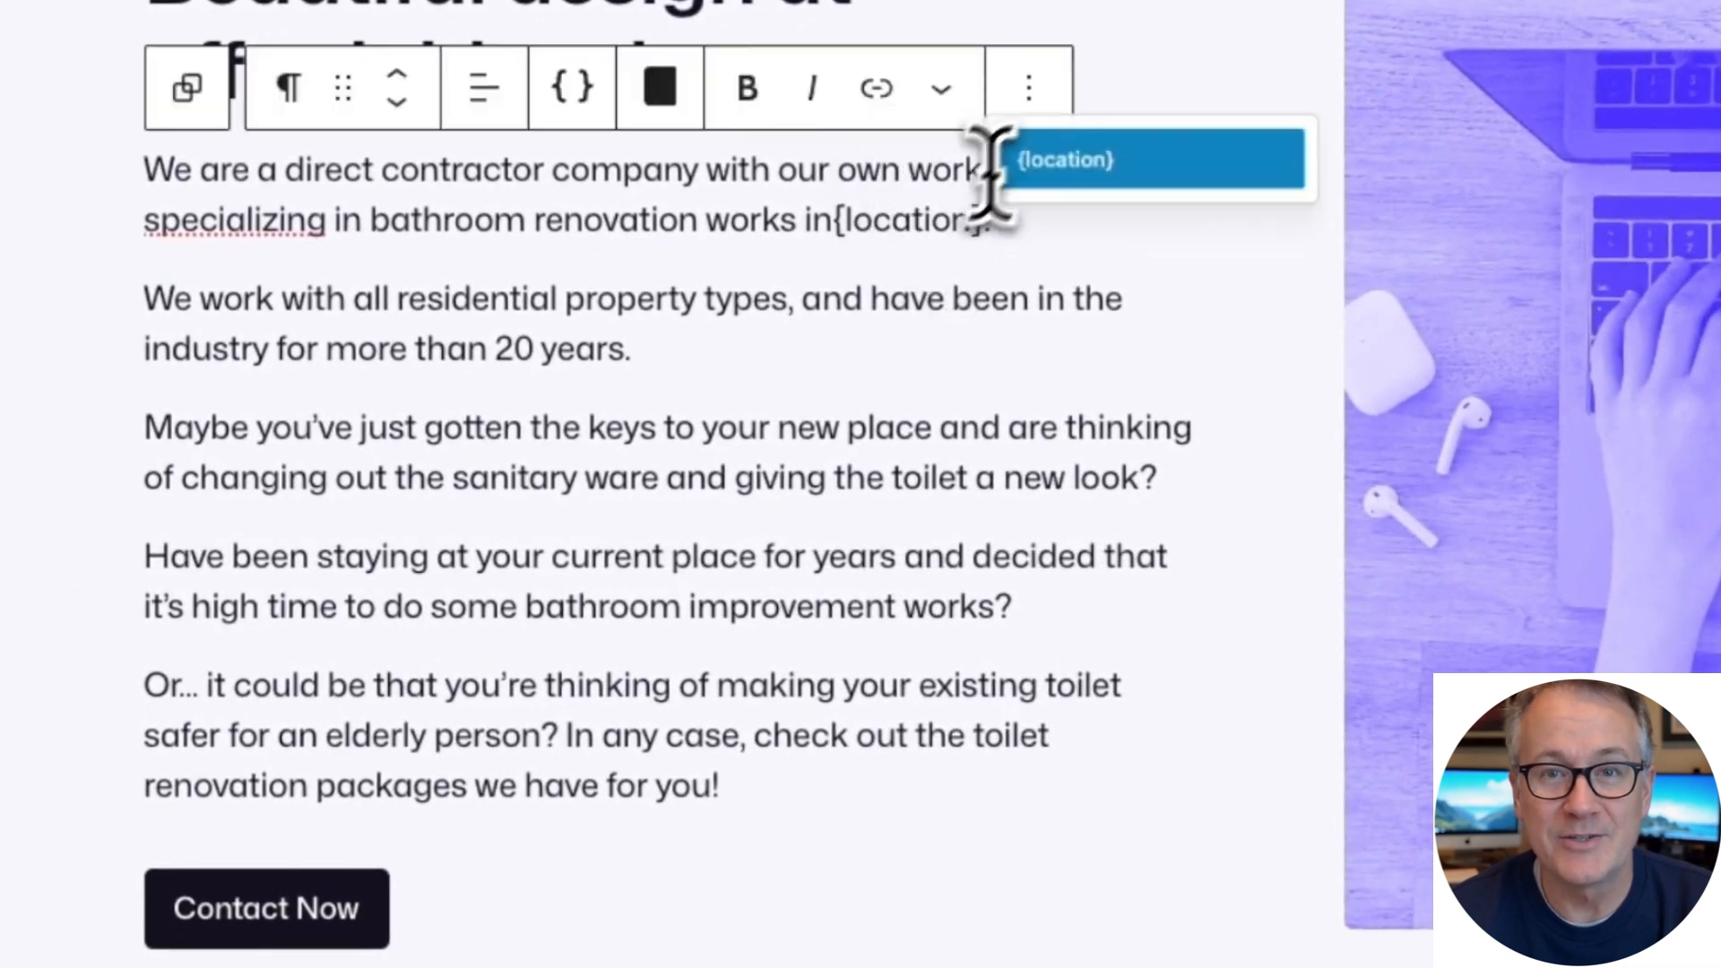
key(Return)
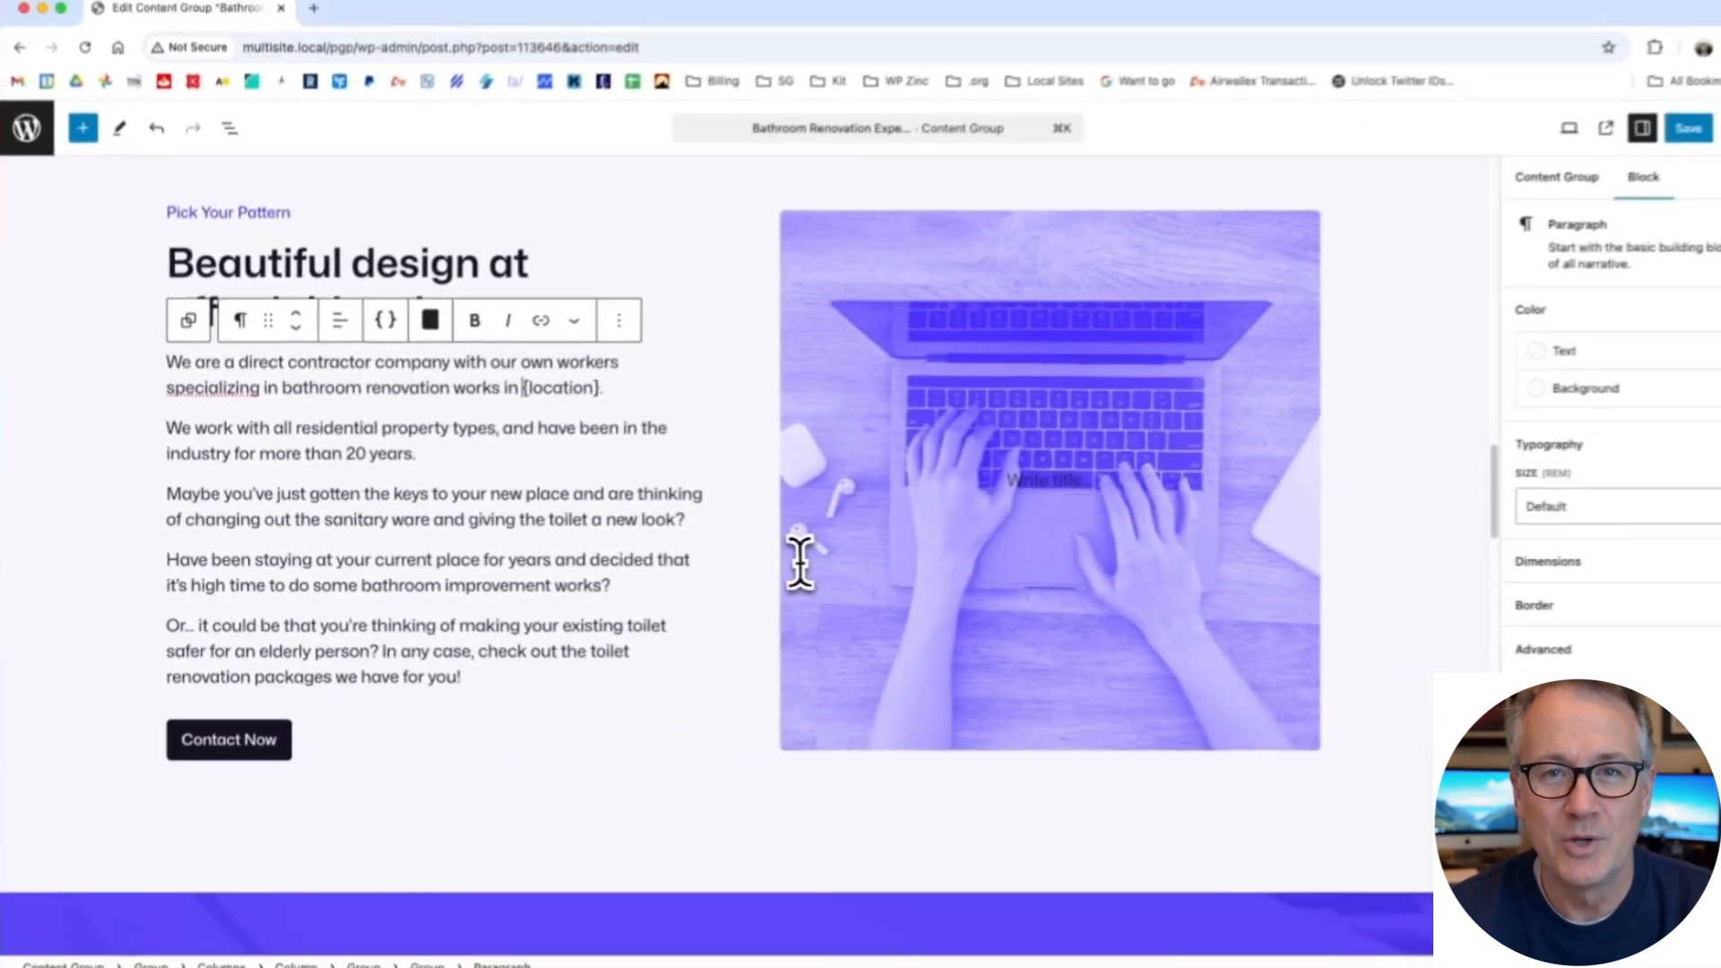
Step: Set the content group's permalink to bathroom-remodelling-{location}
scroll(607, 545, down, 1)
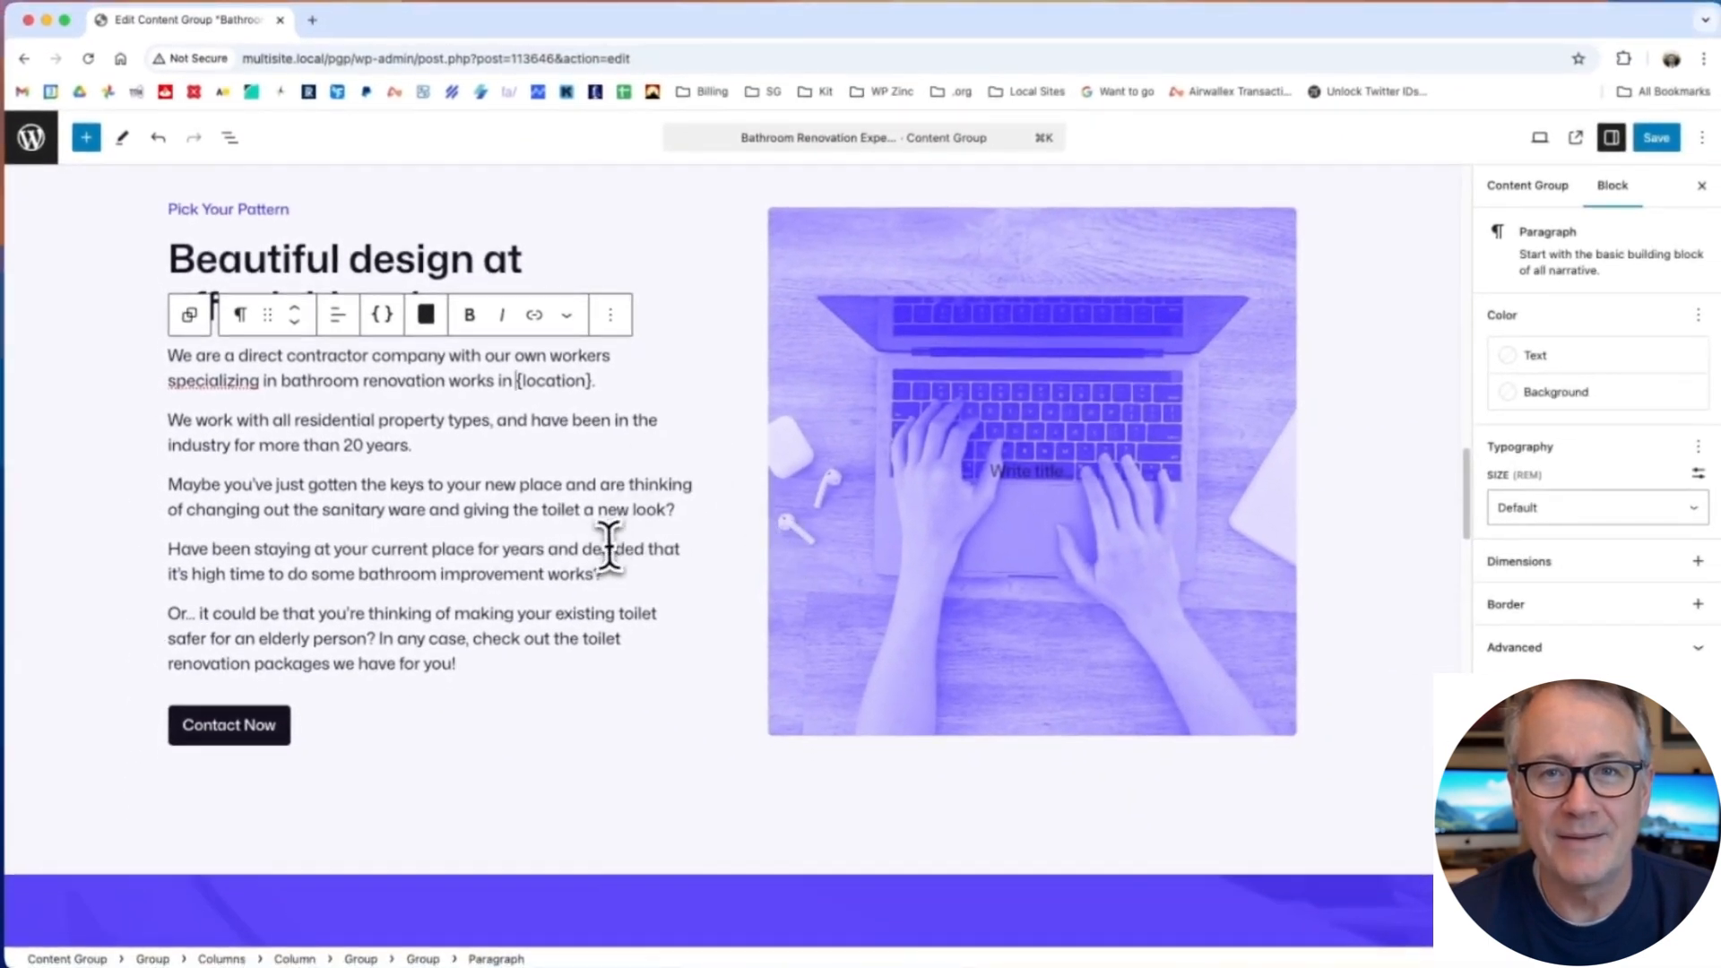
scroll(495, 358, down, 7)
scroll(568, 466, down, 12)
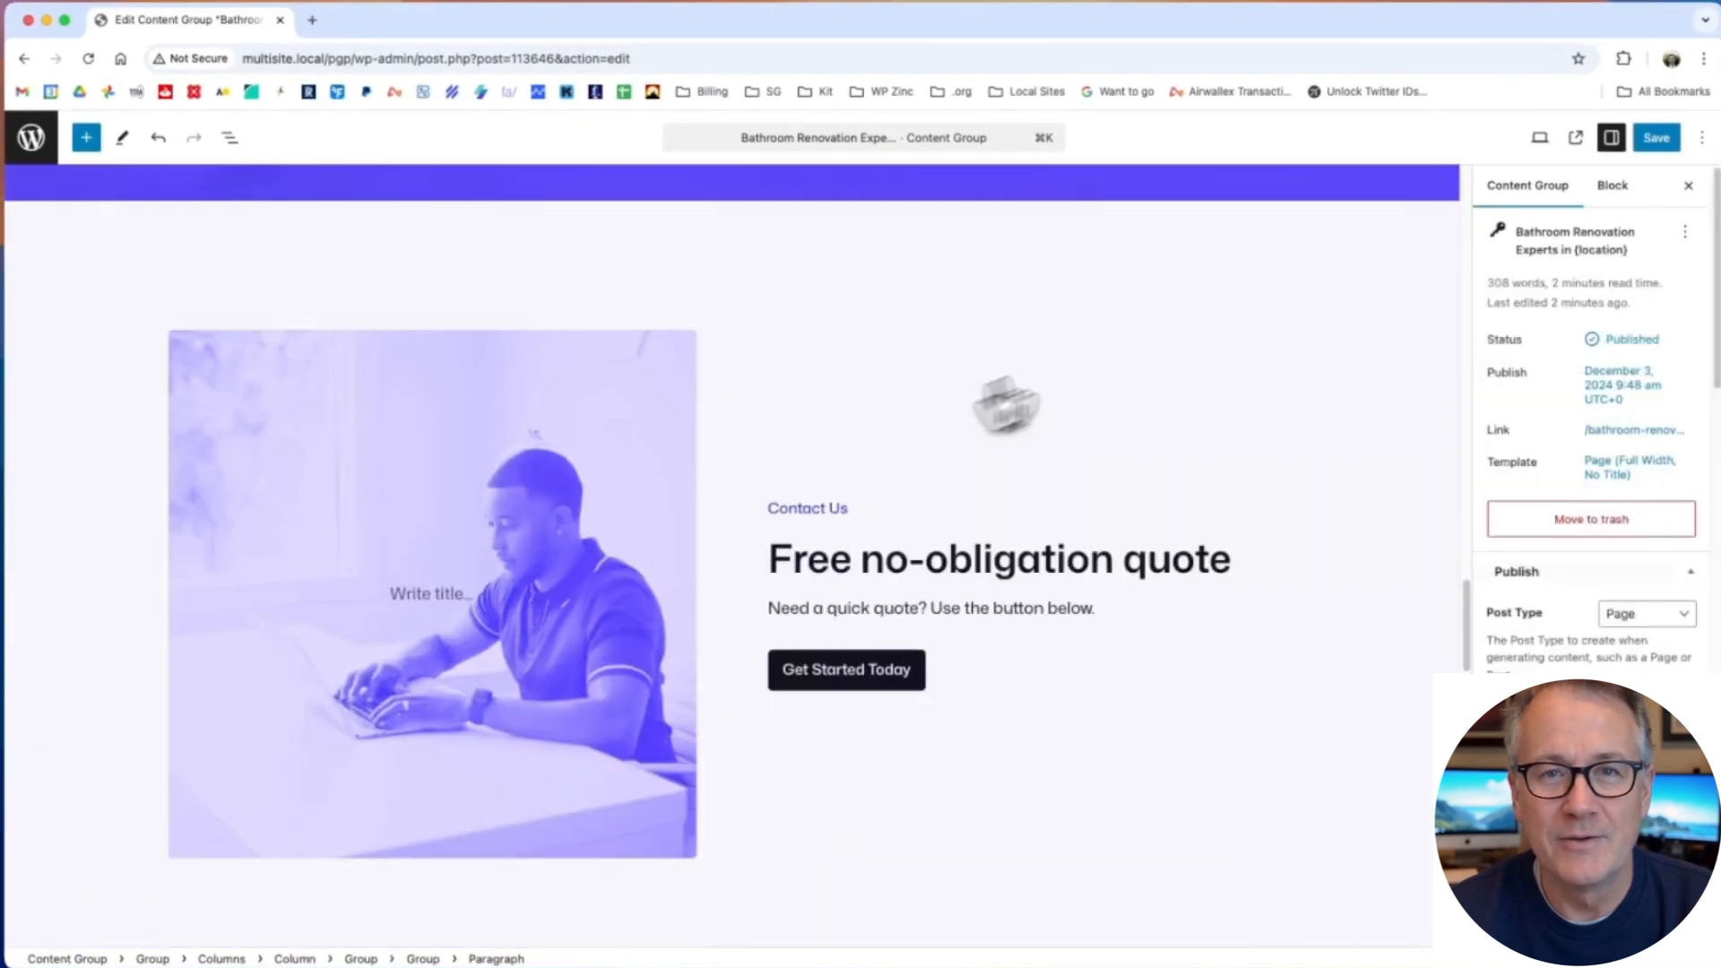
scroll(411, 488, down, 1)
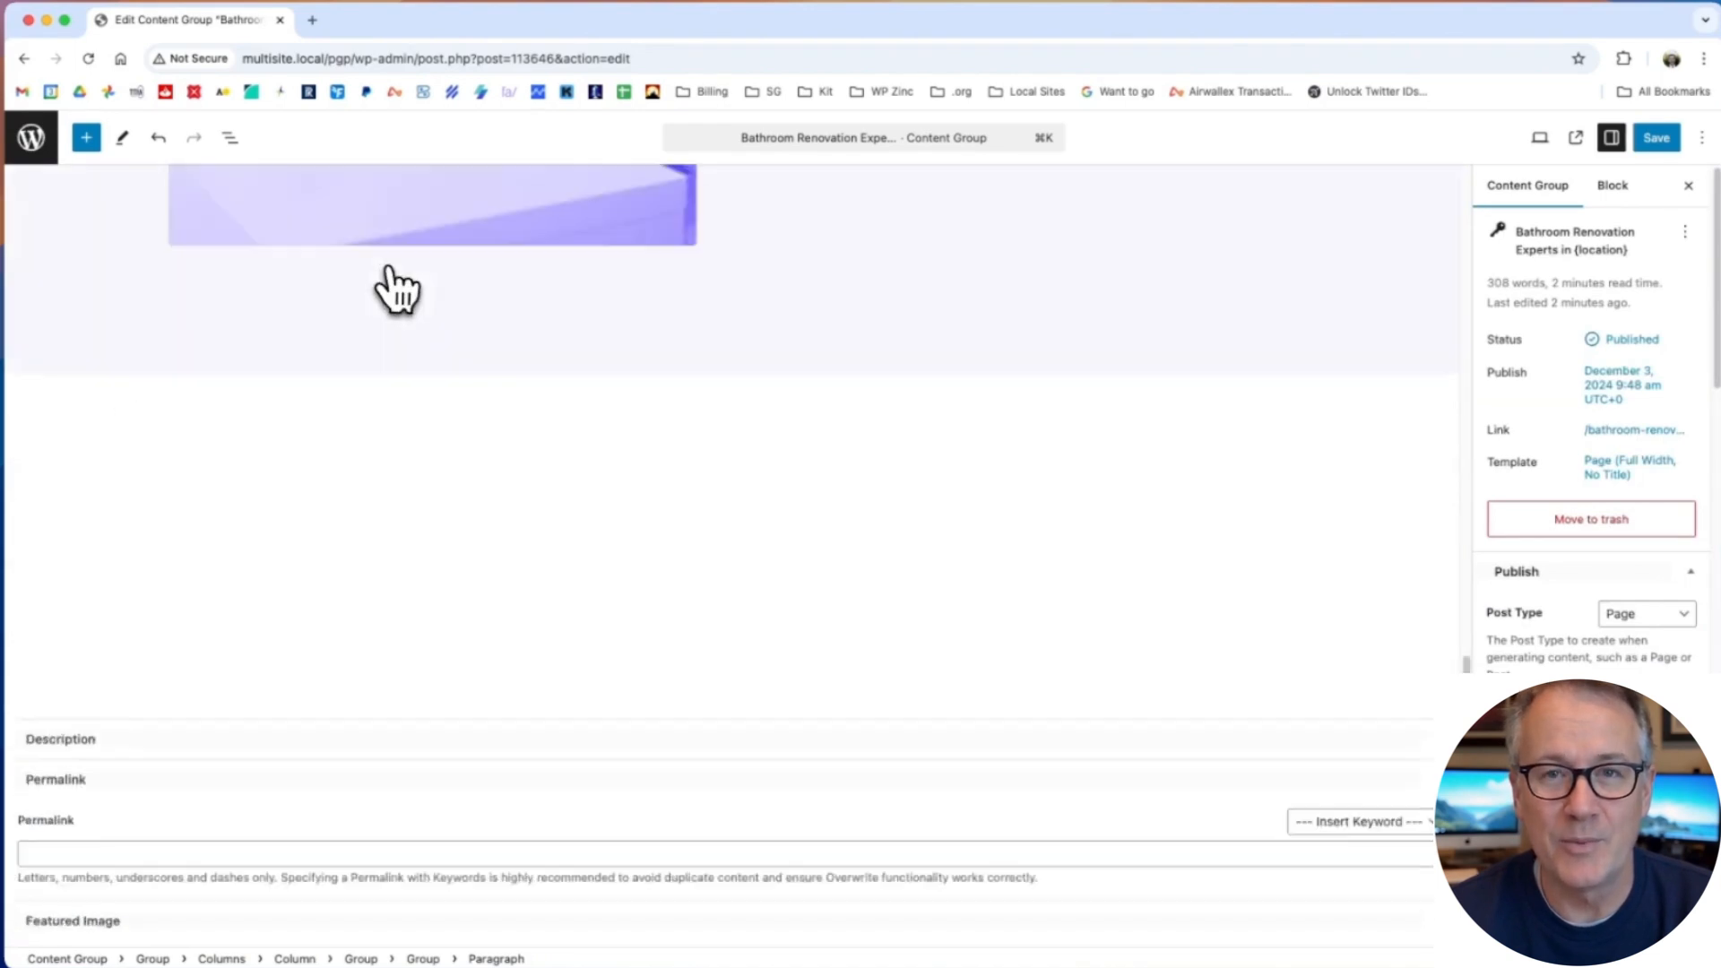
scroll(395, 287, down, 6)
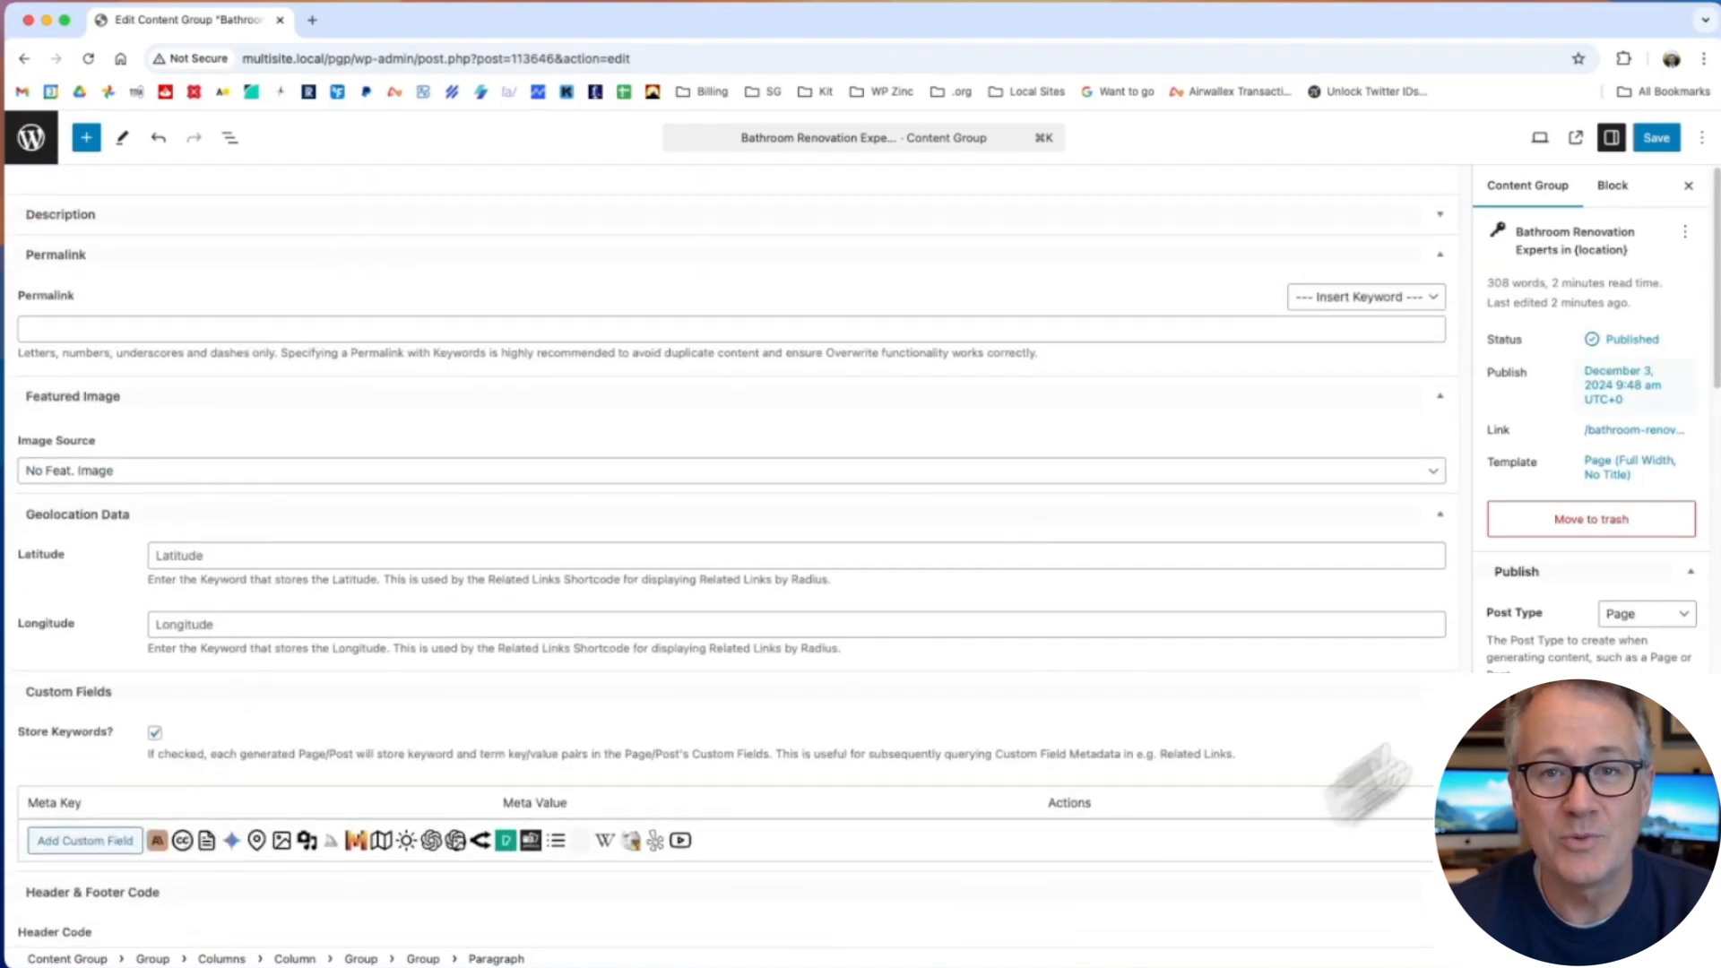
click(997, 461)
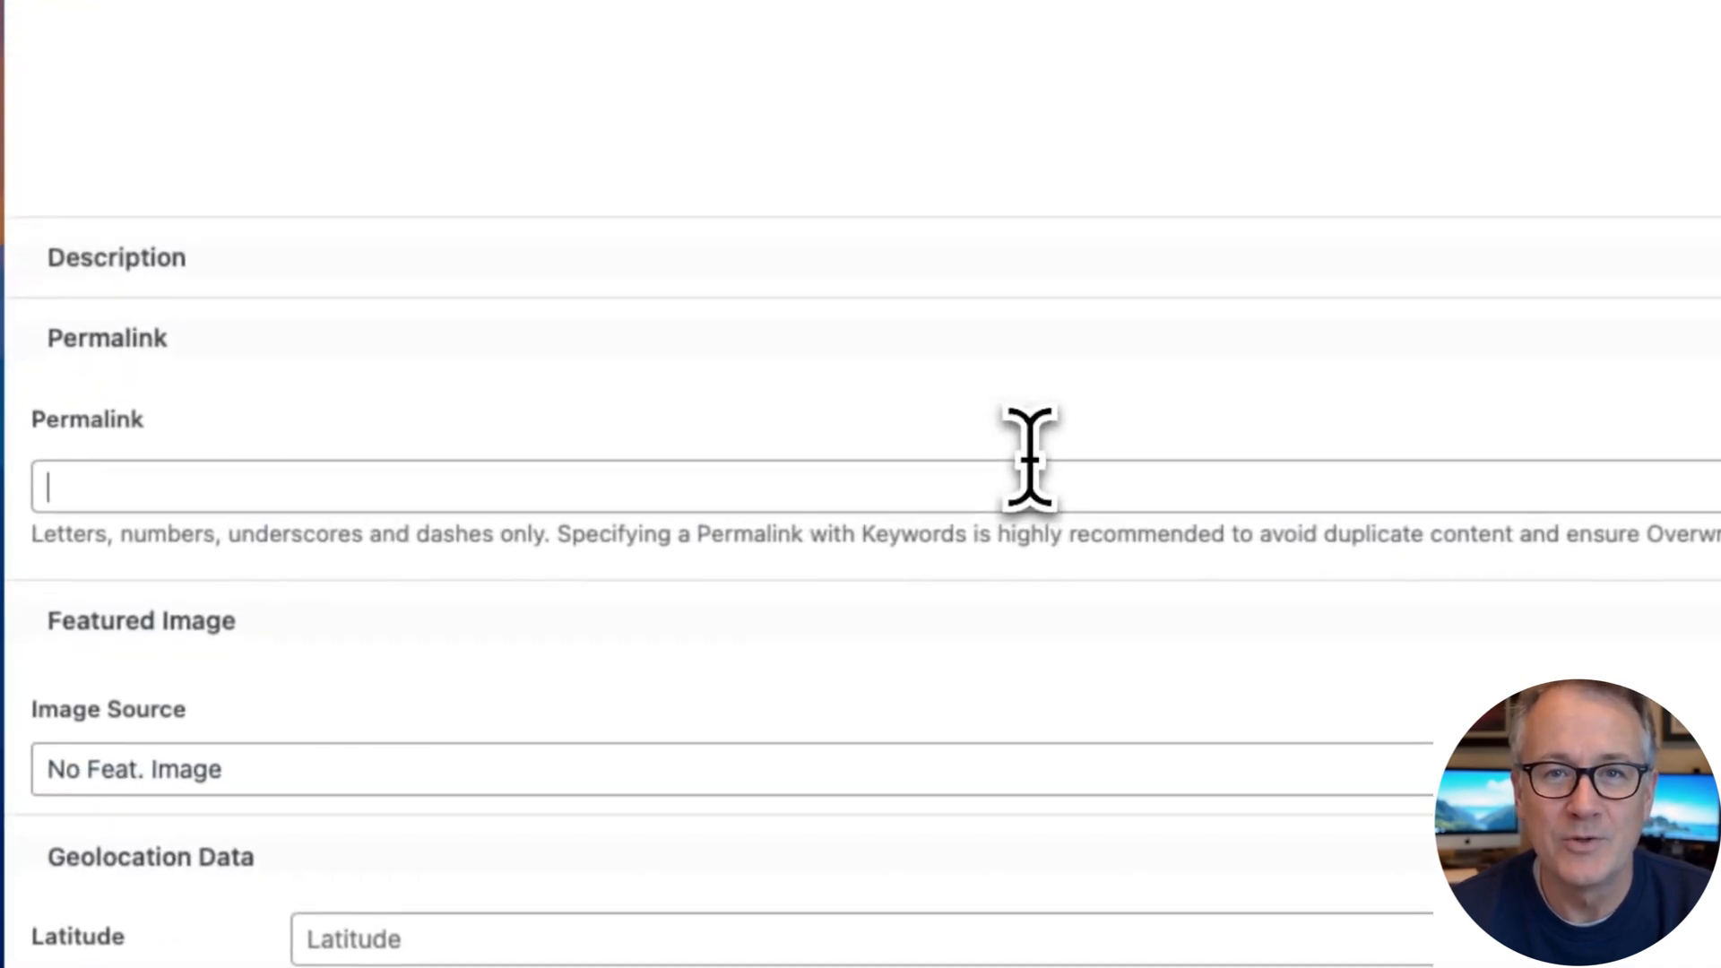
text(bathroom-remode)
text(lling-)
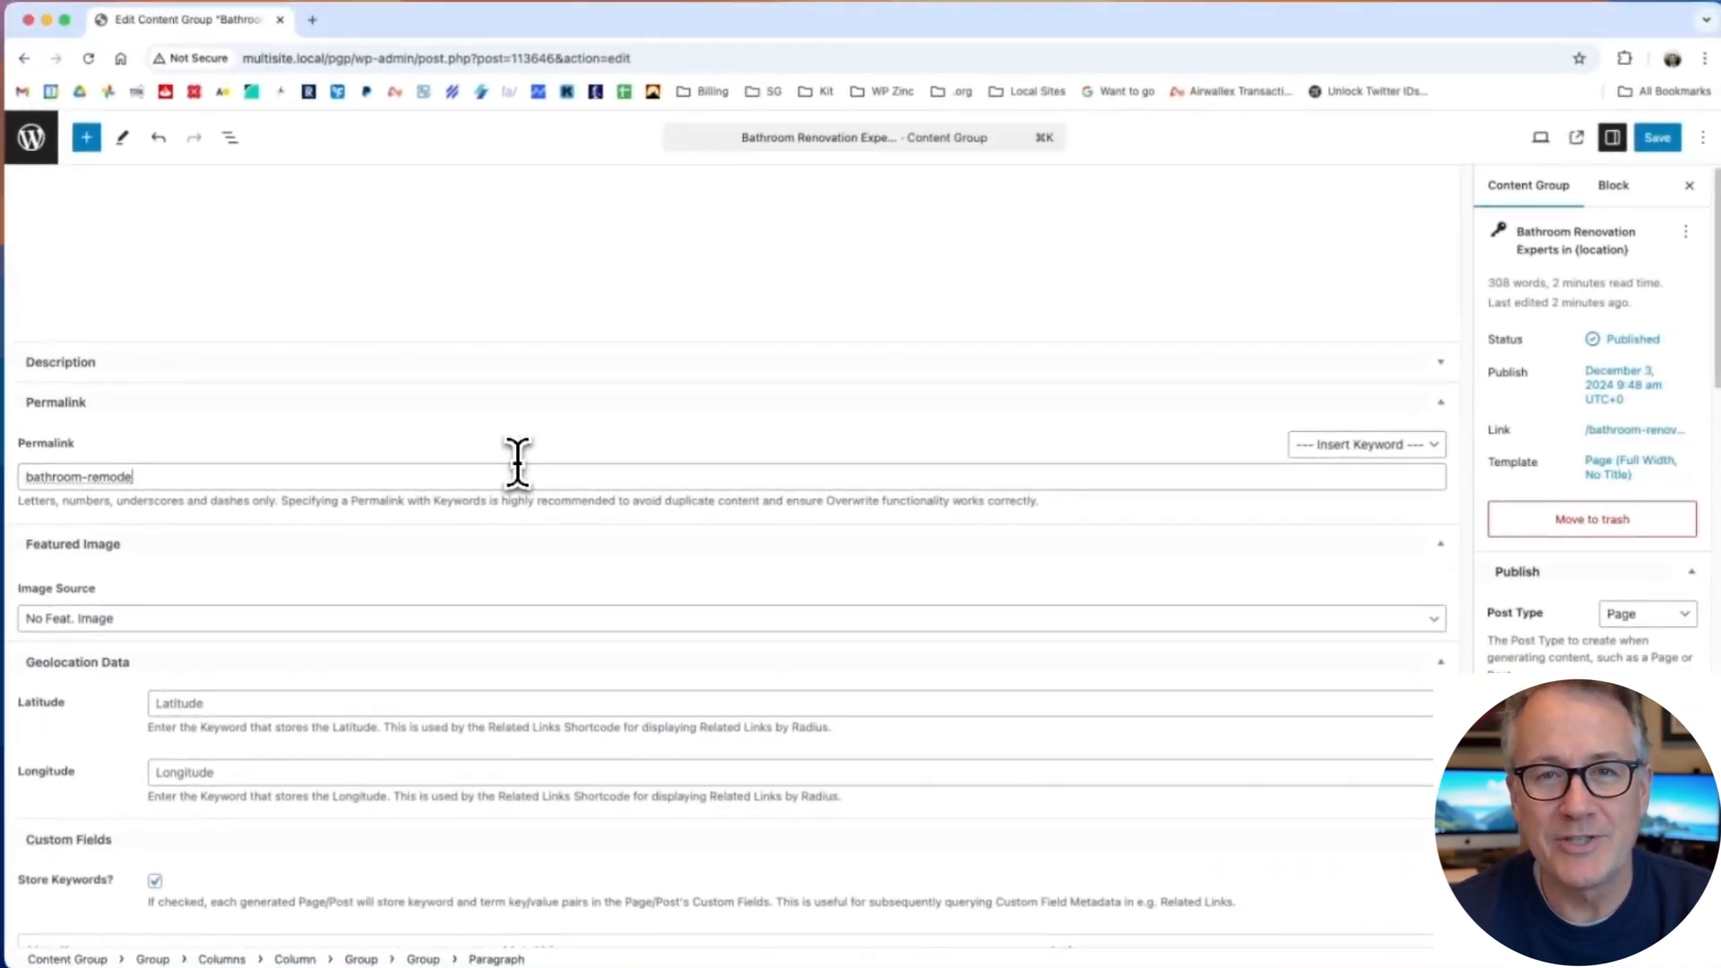
text({)
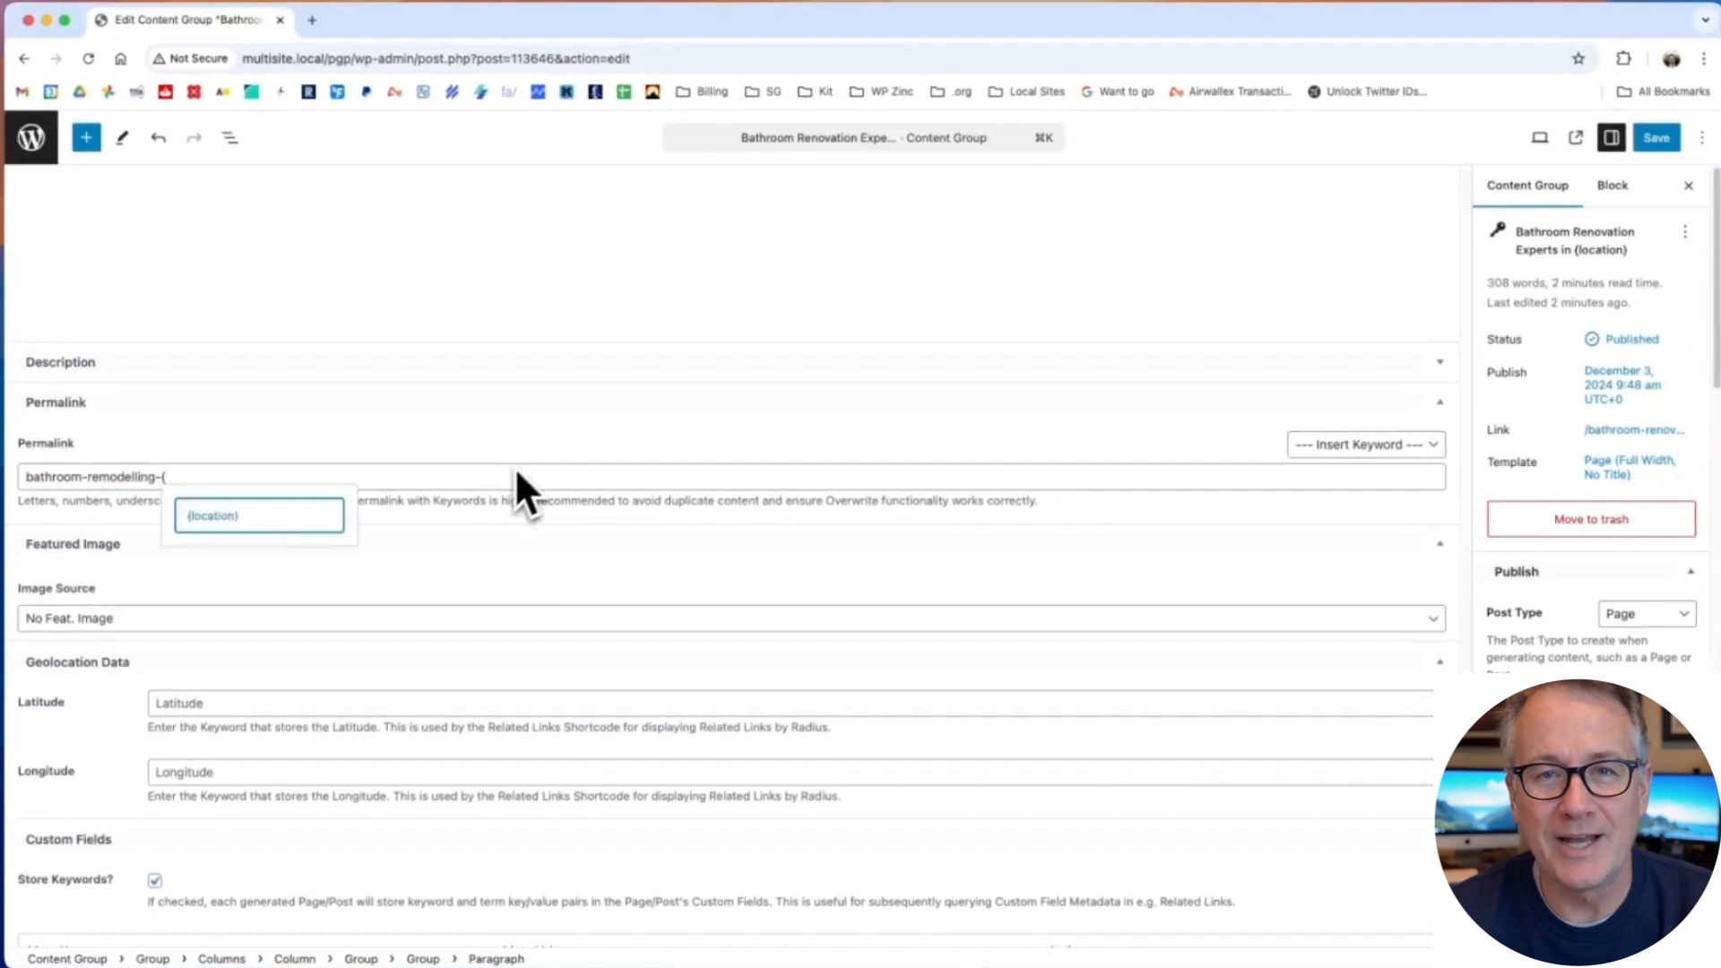
click(292, 502)
Step: Set the generated pages' template to the full-width page option in the content group settings and save the content group
scroll(965, 434, down, 10)
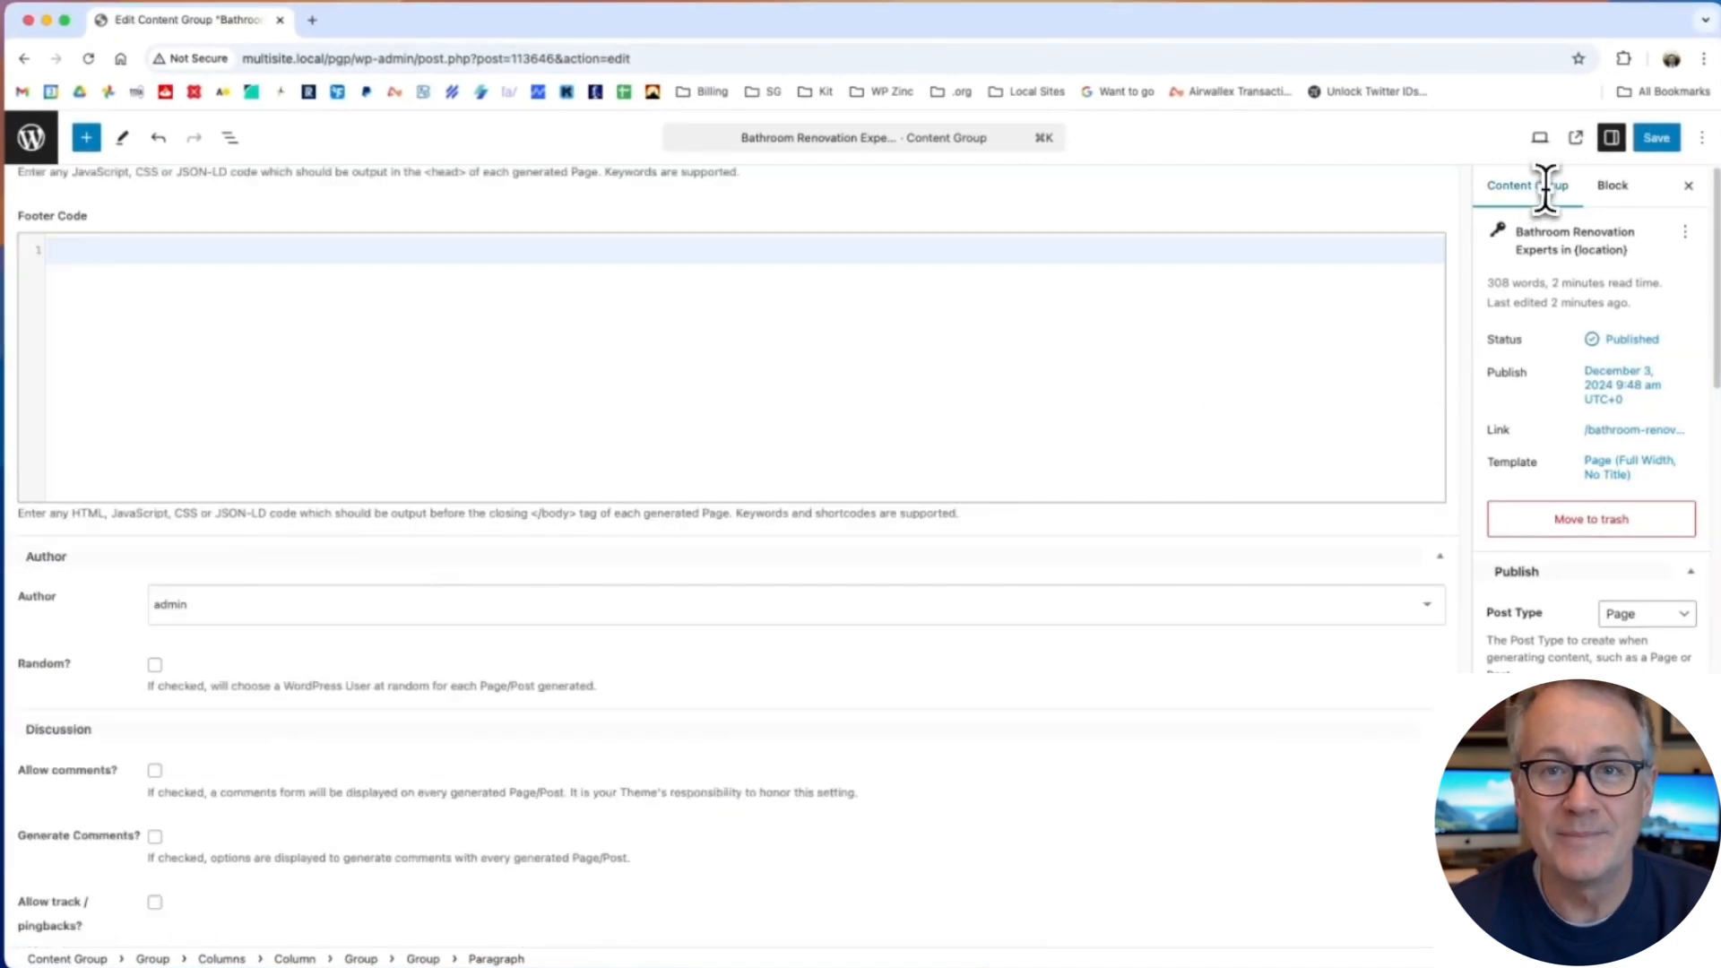
click(1611, 137)
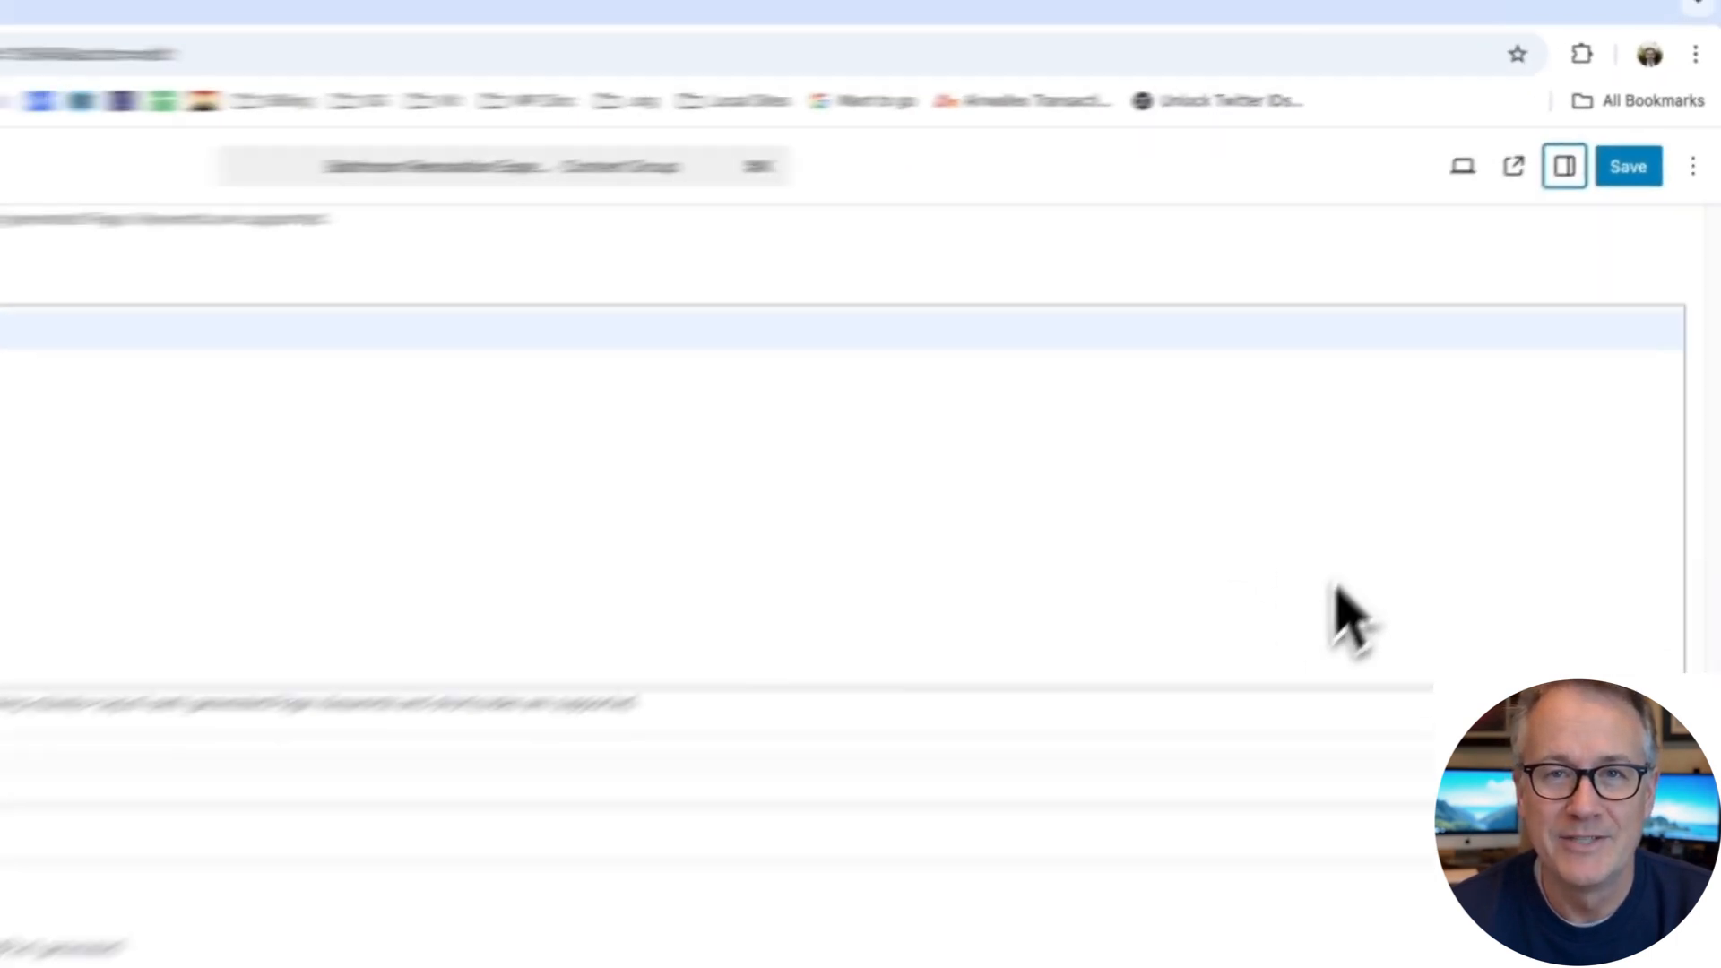
scroll(1434, 466, up, 5)
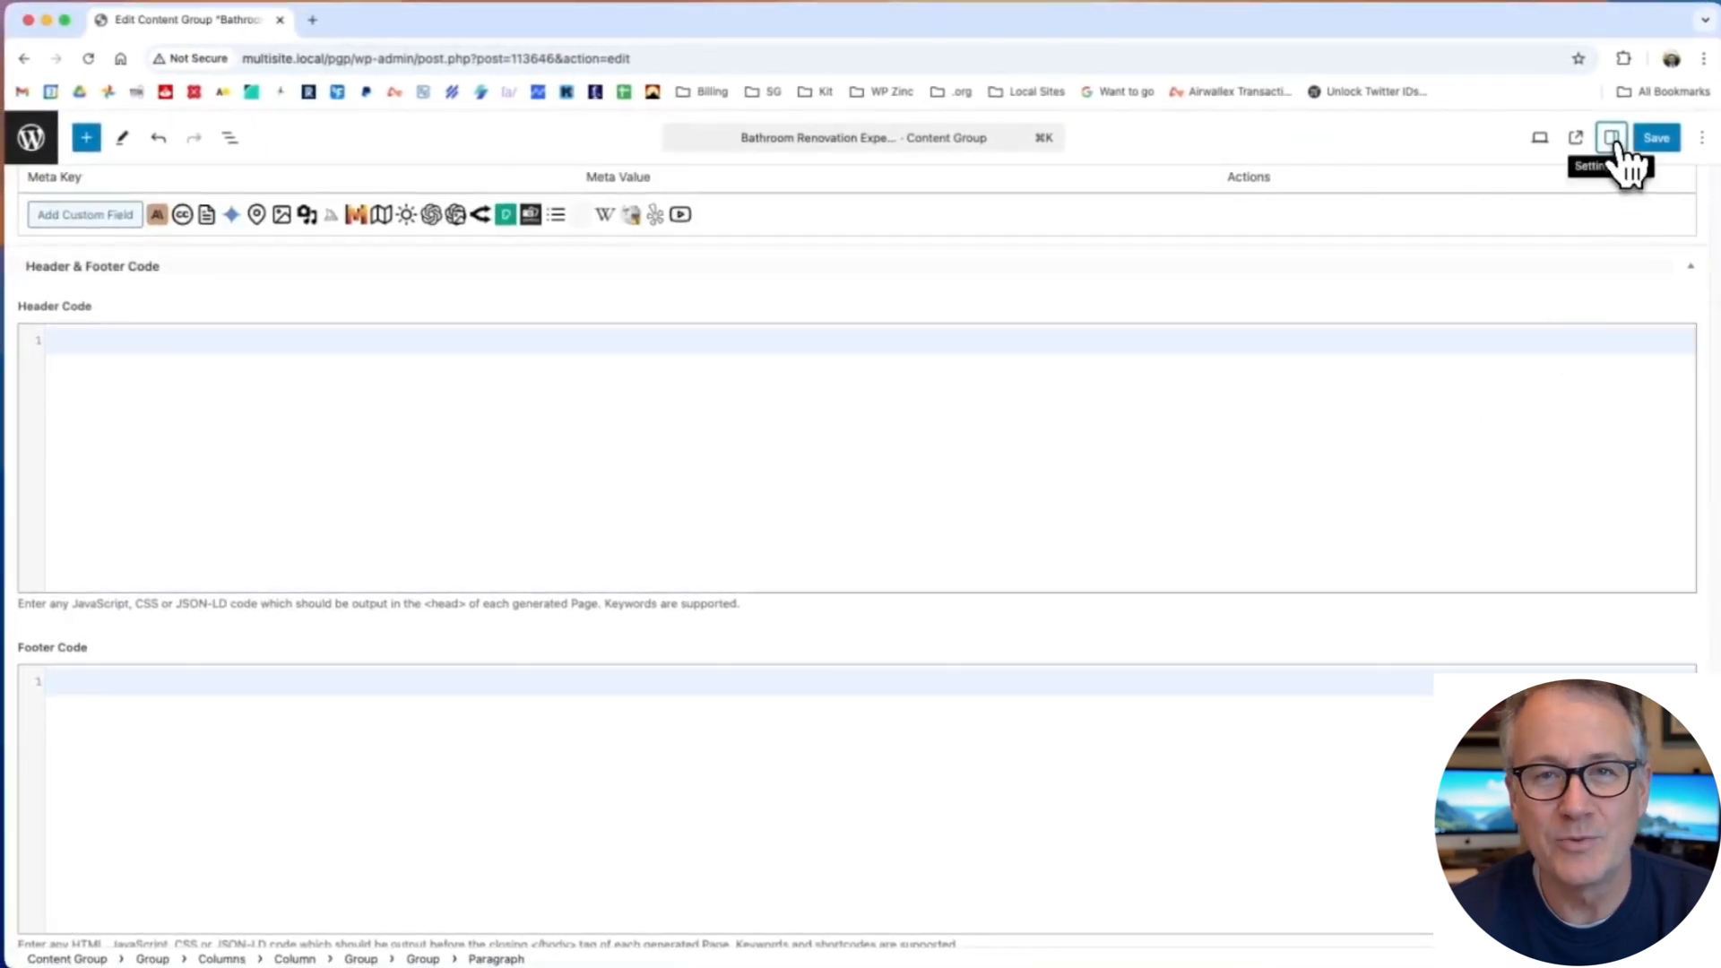
click(1611, 137)
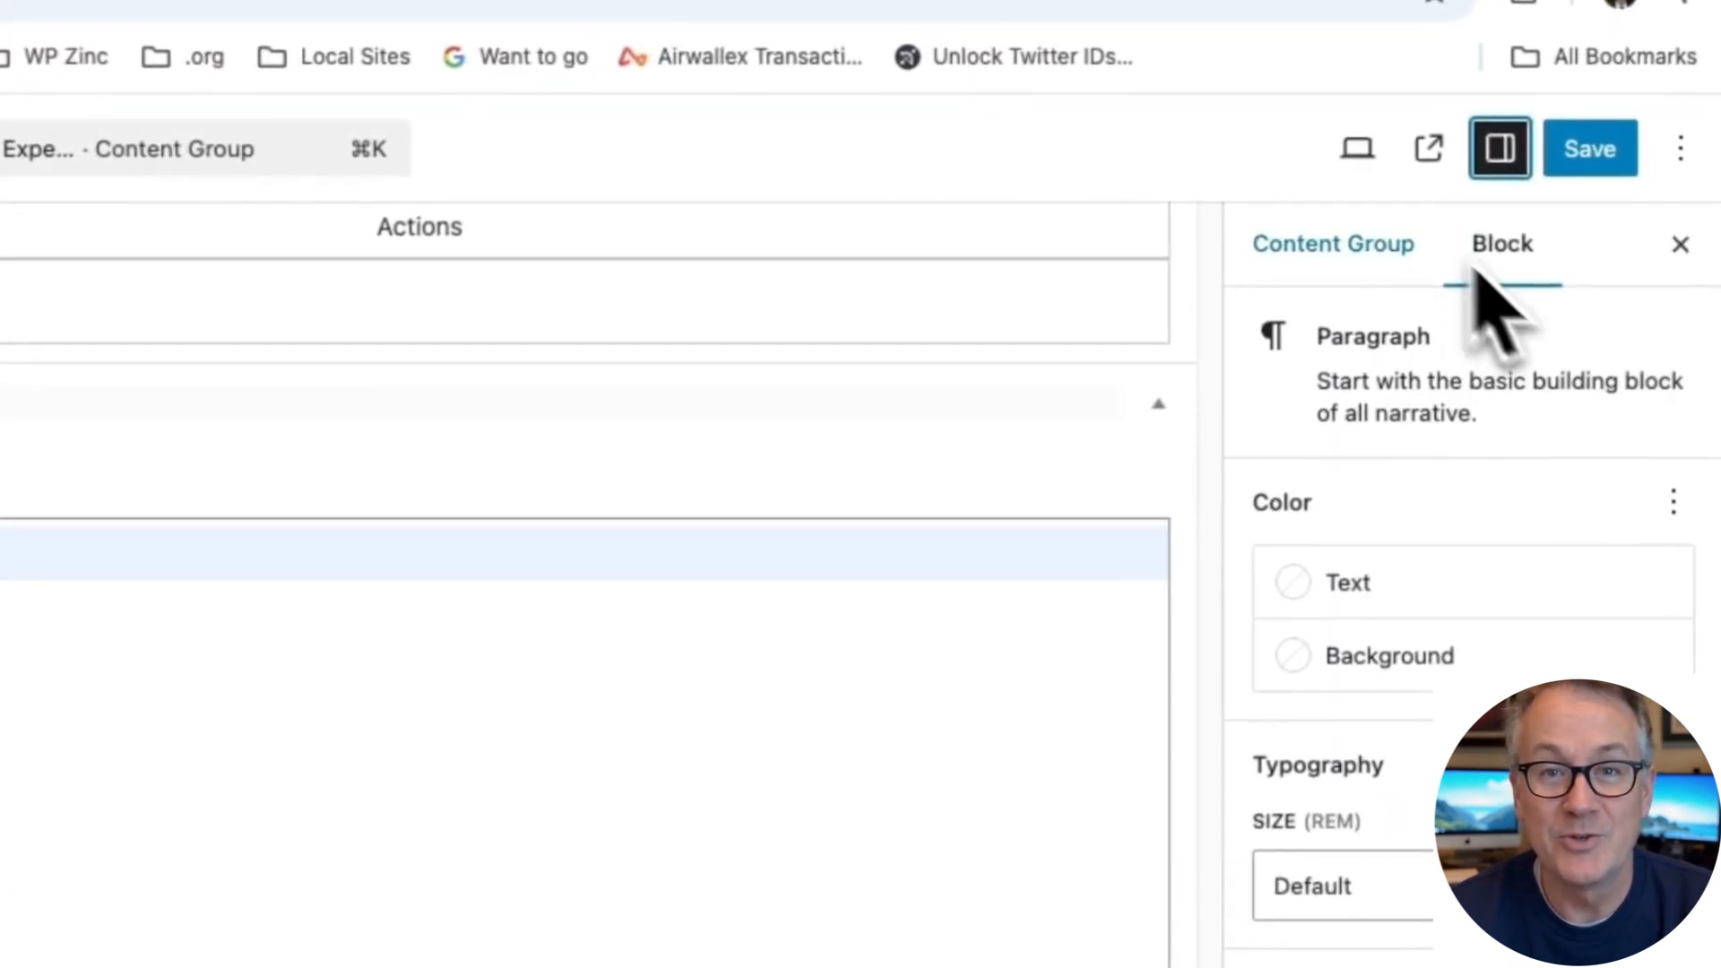
click(1354, 256)
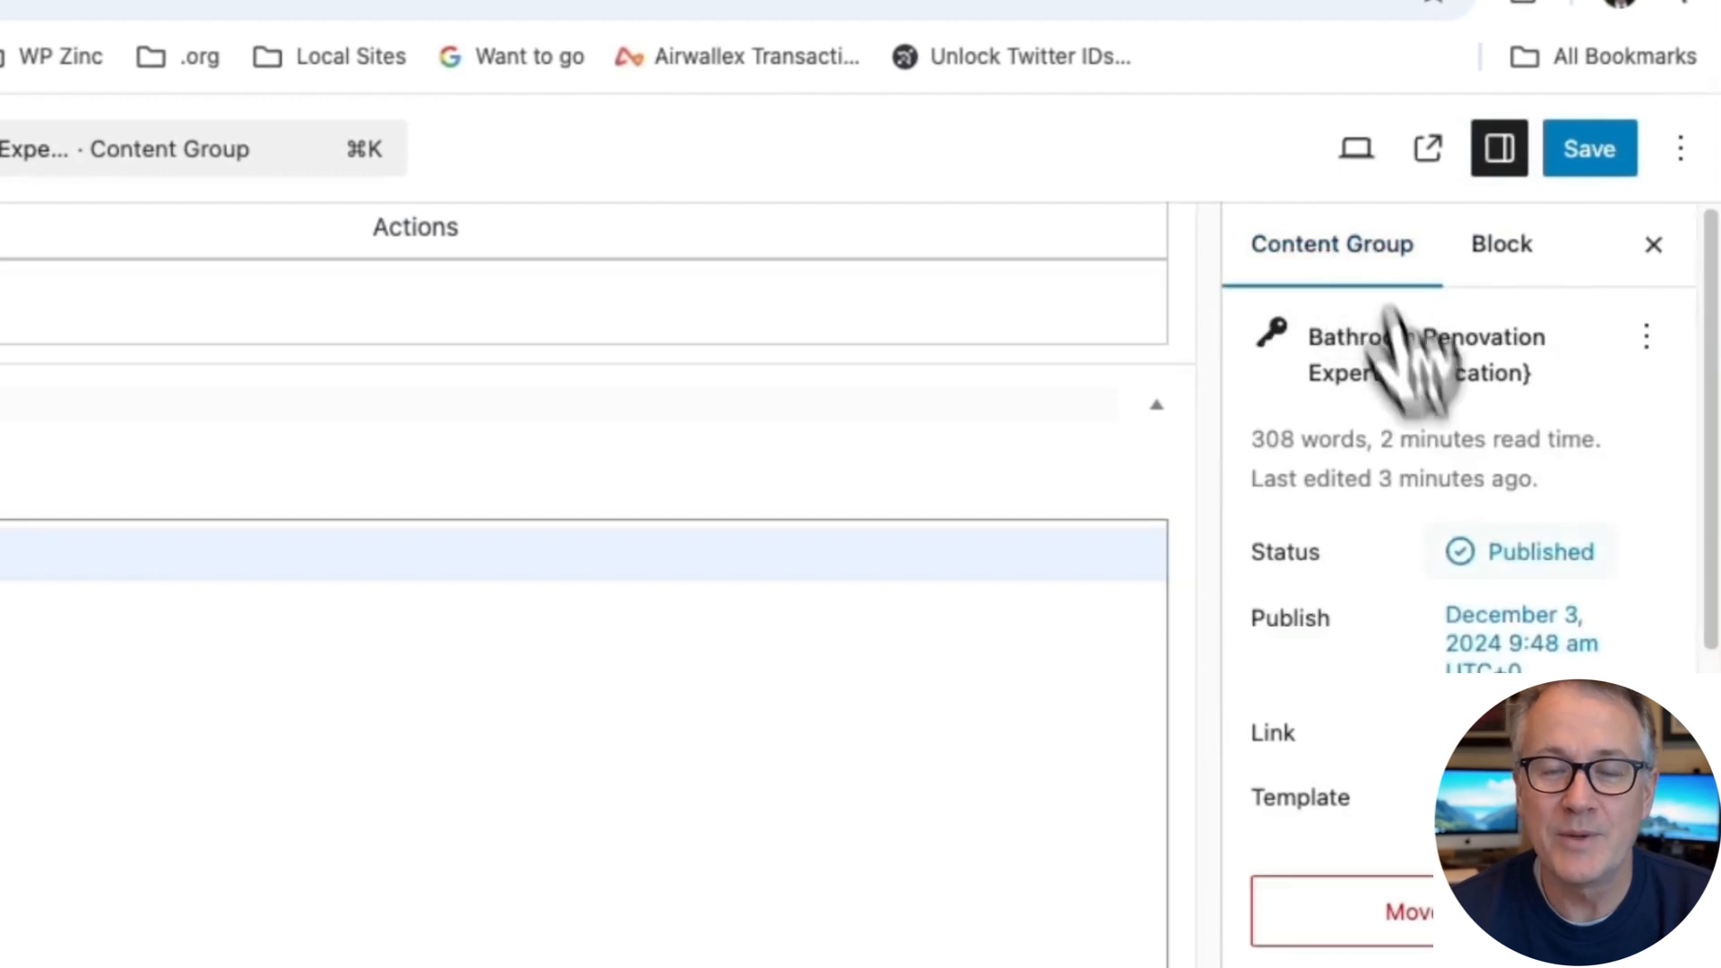
scroll(1434, 573, down, 10)
click(1422, 731)
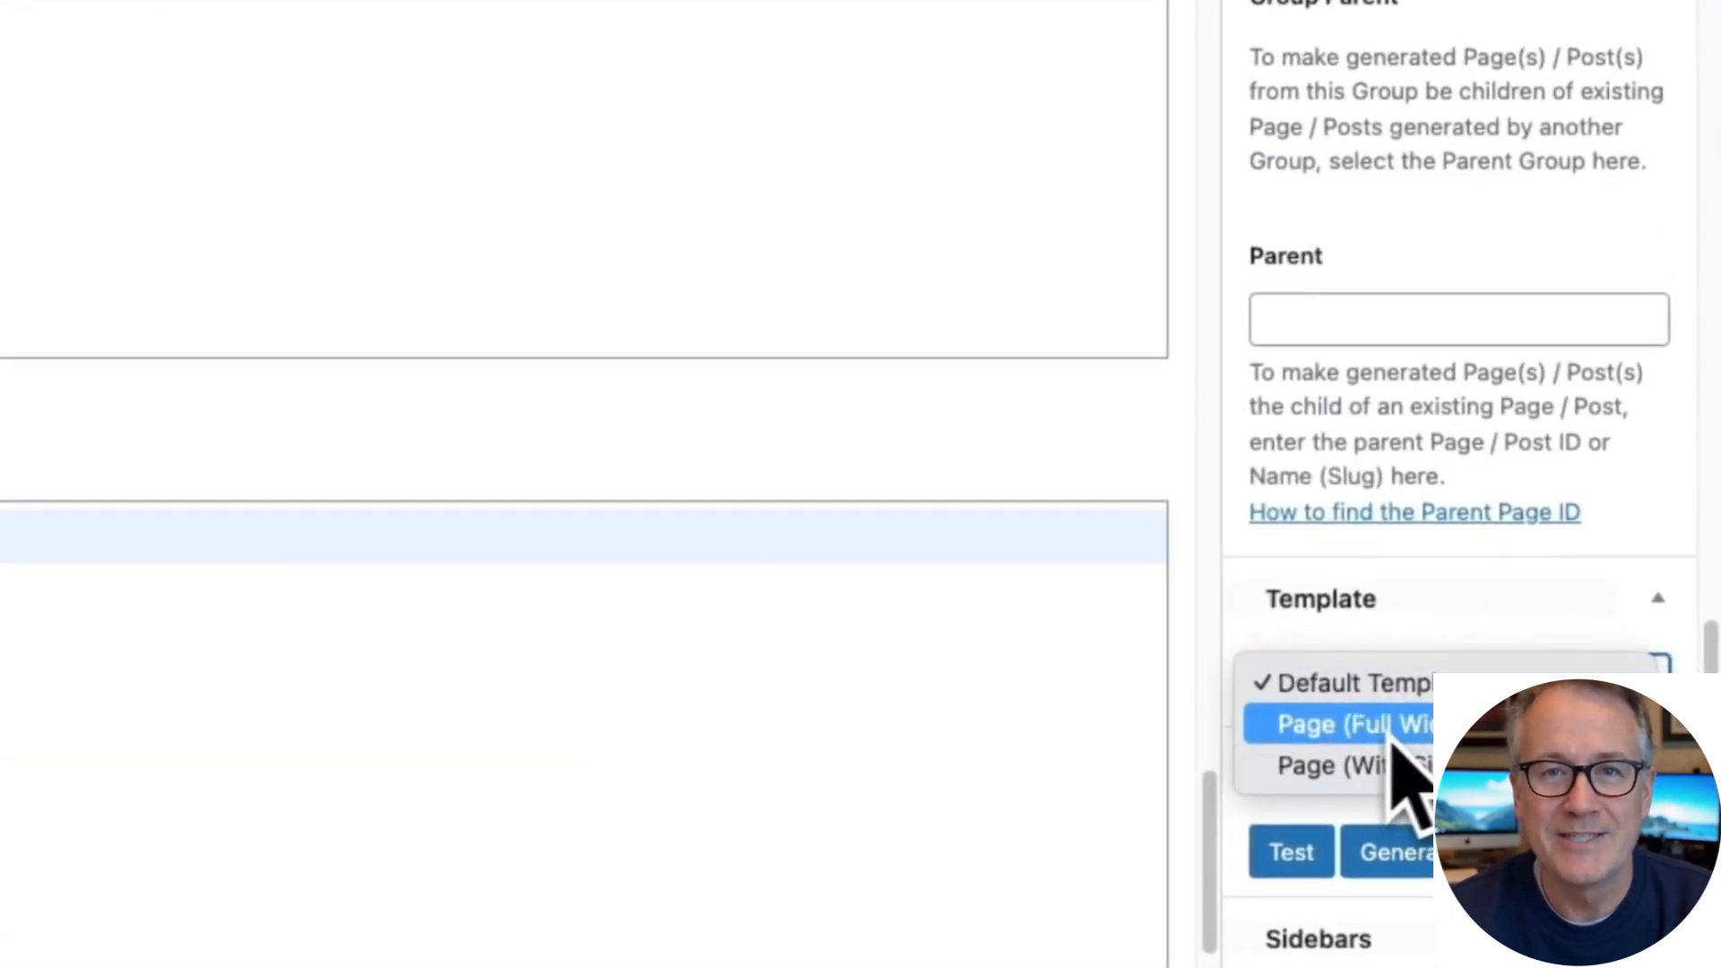
click(1428, 731)
click(1586, 139)
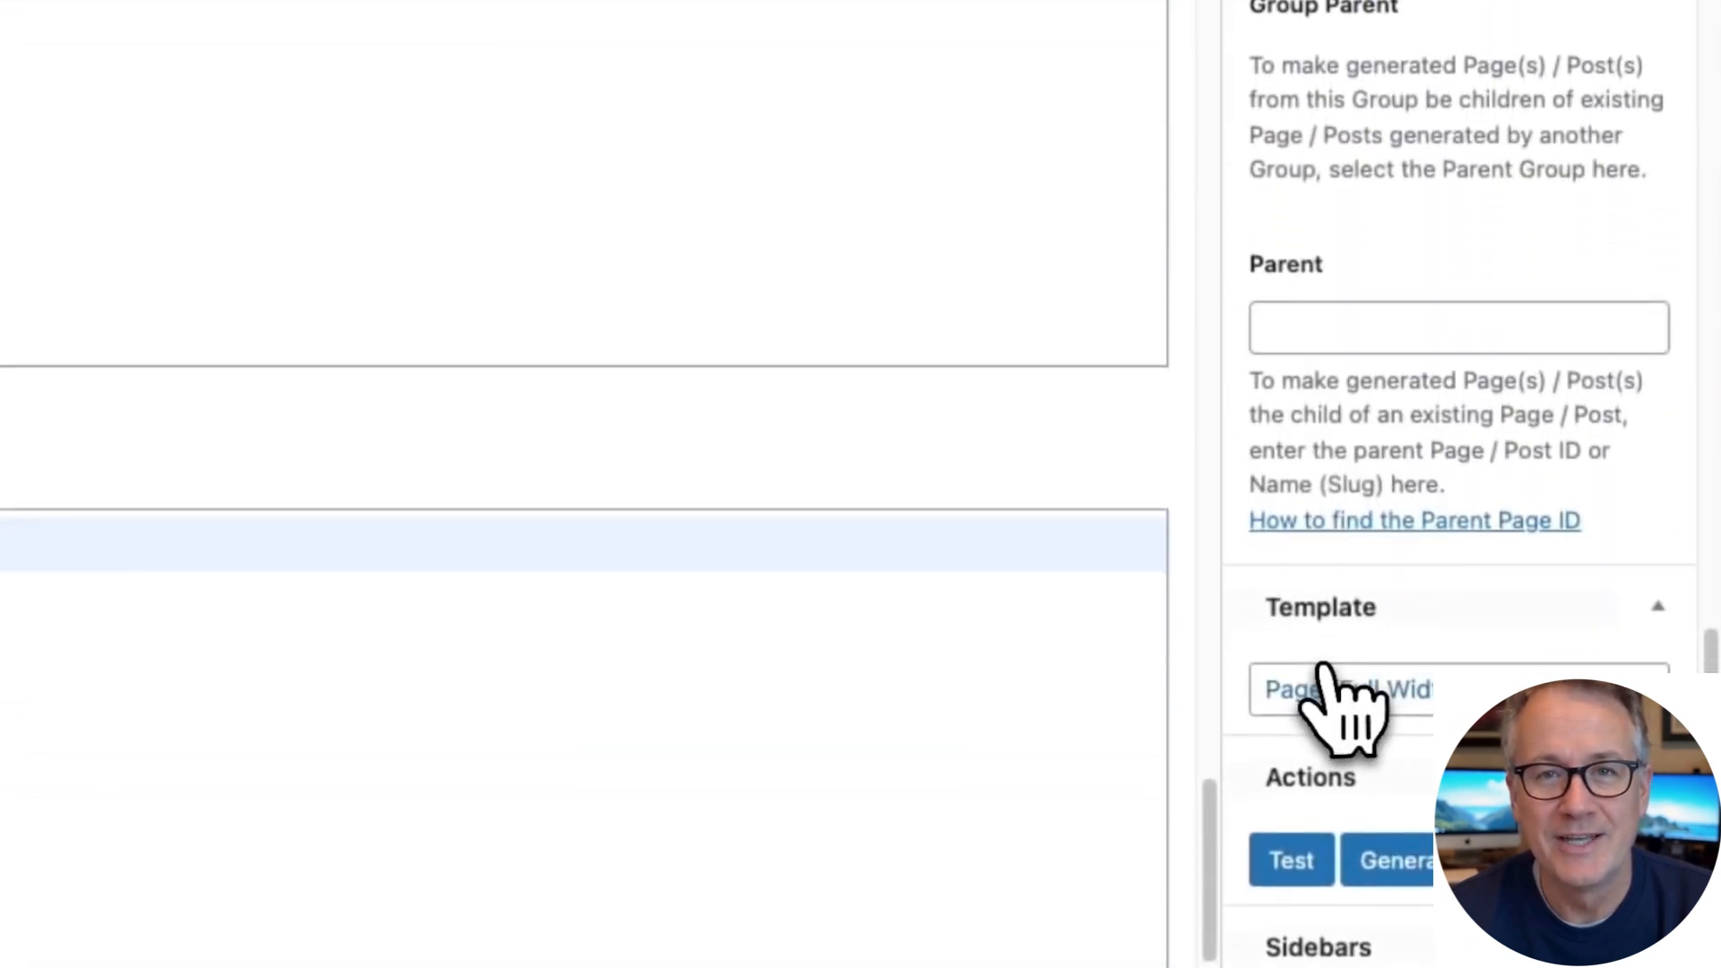
Step: Generate a single draft test page and check the location name in its preview's main heading and "Beautiful design" paragraph
click(1291, 904)
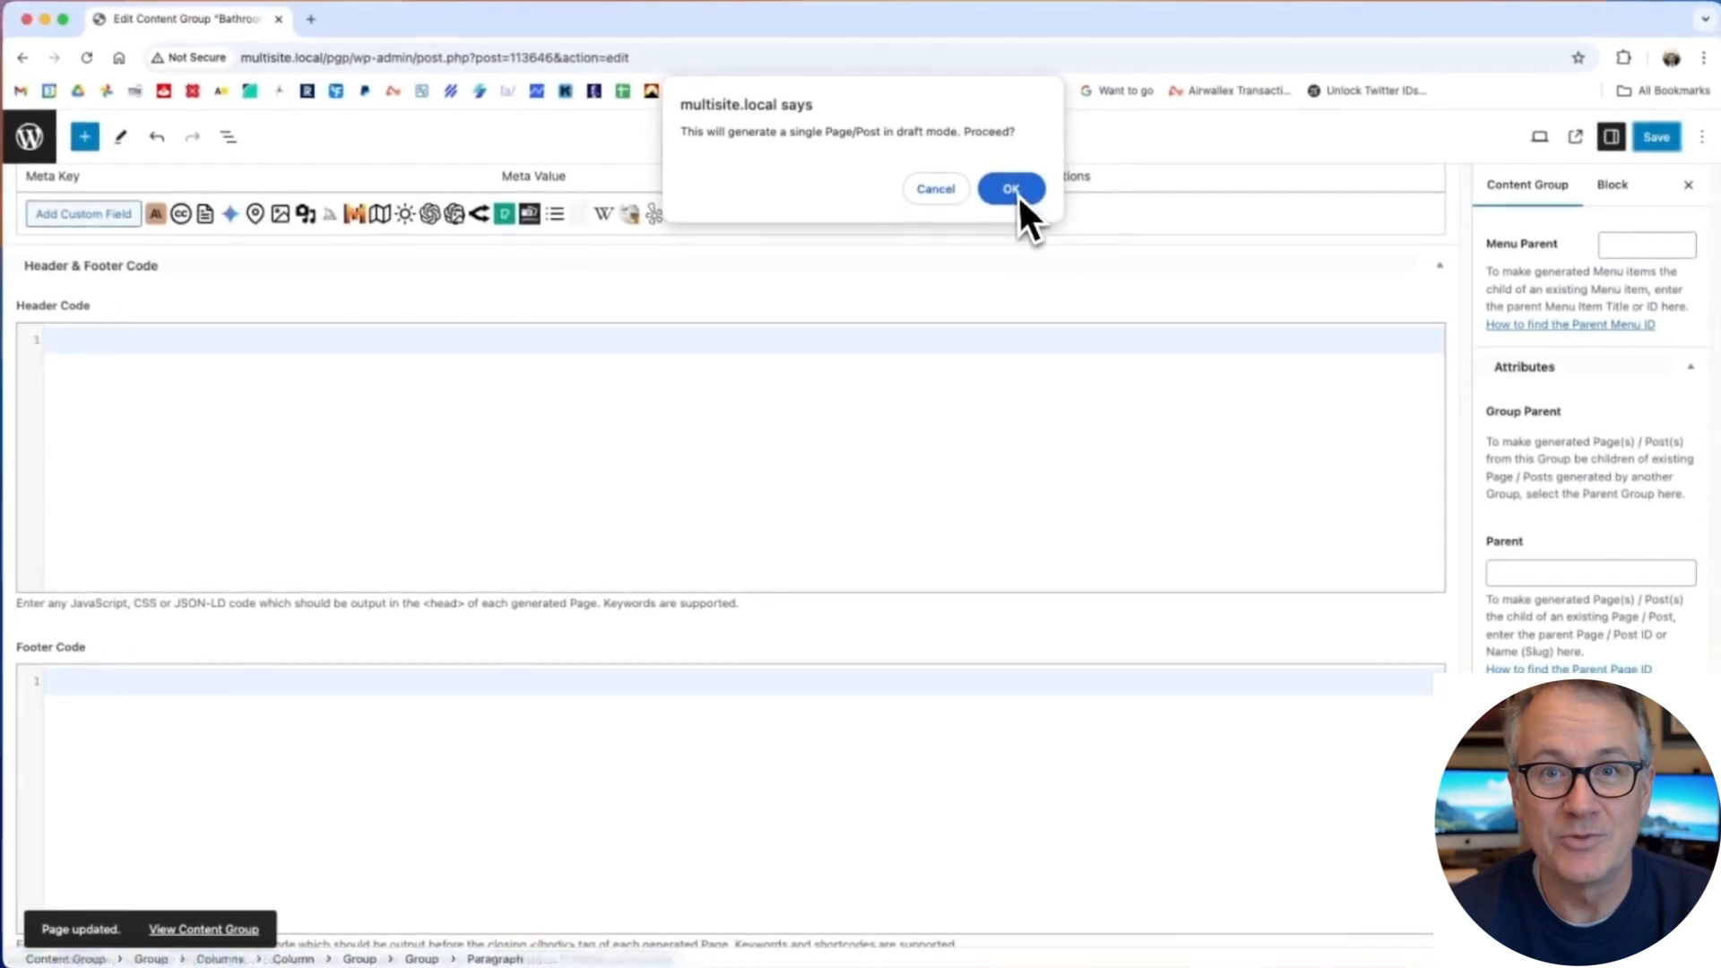
click(988, 164)
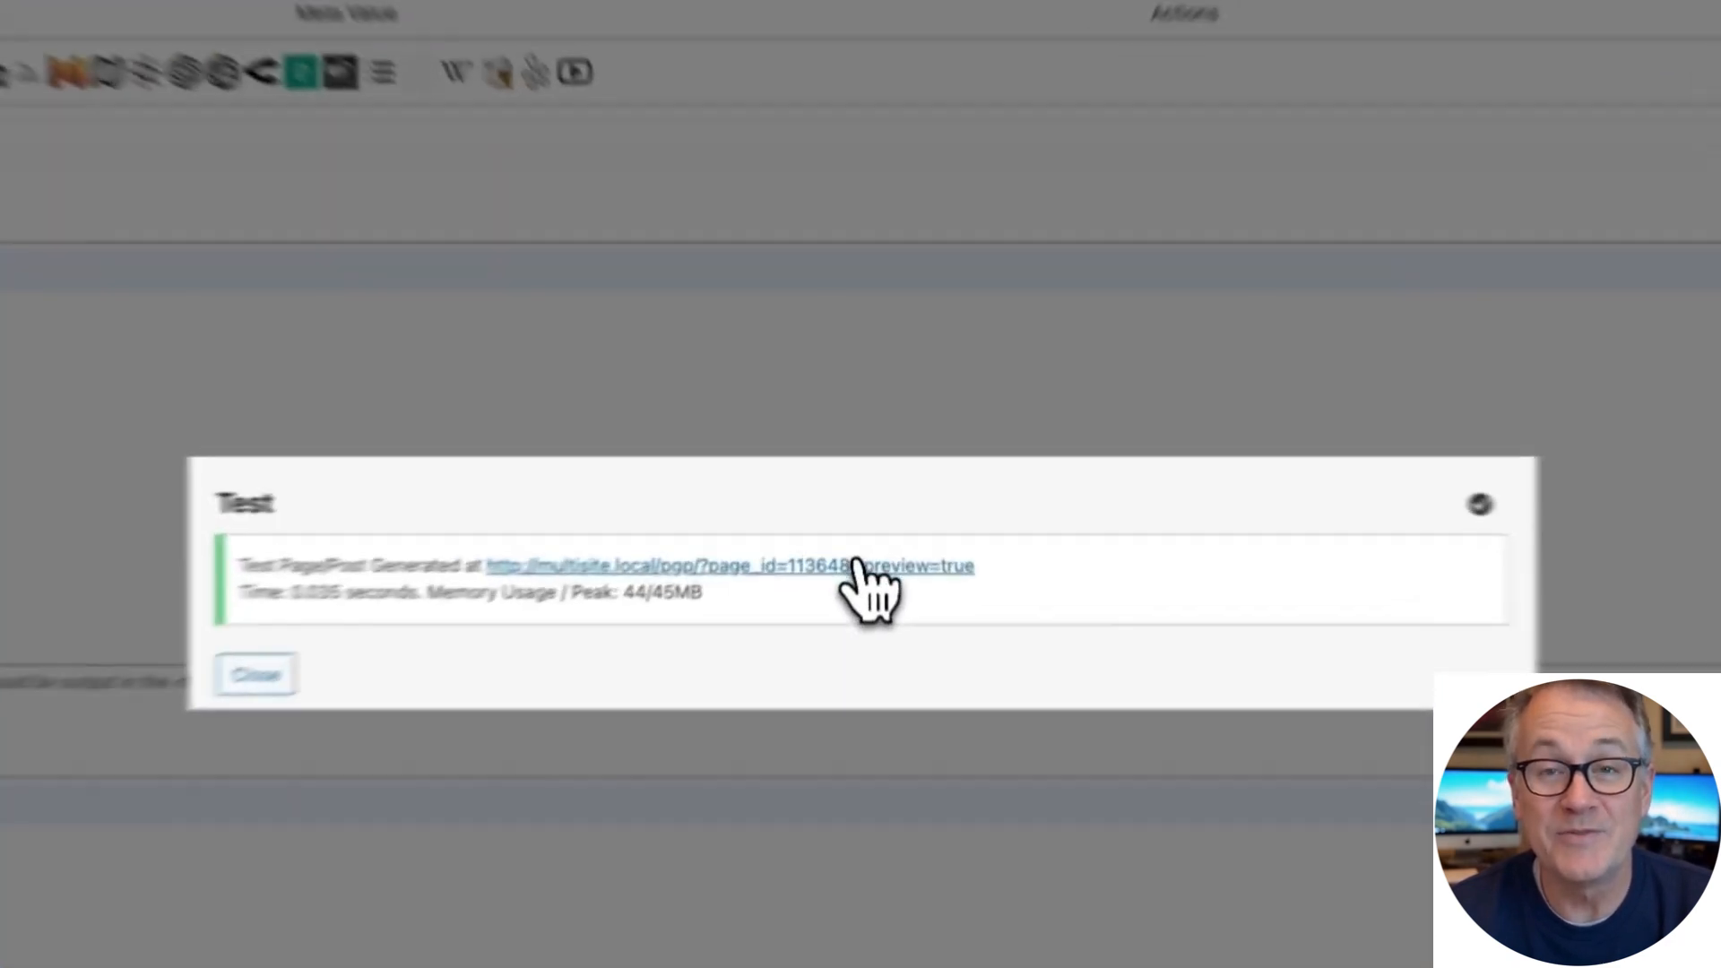
click(857, 529)
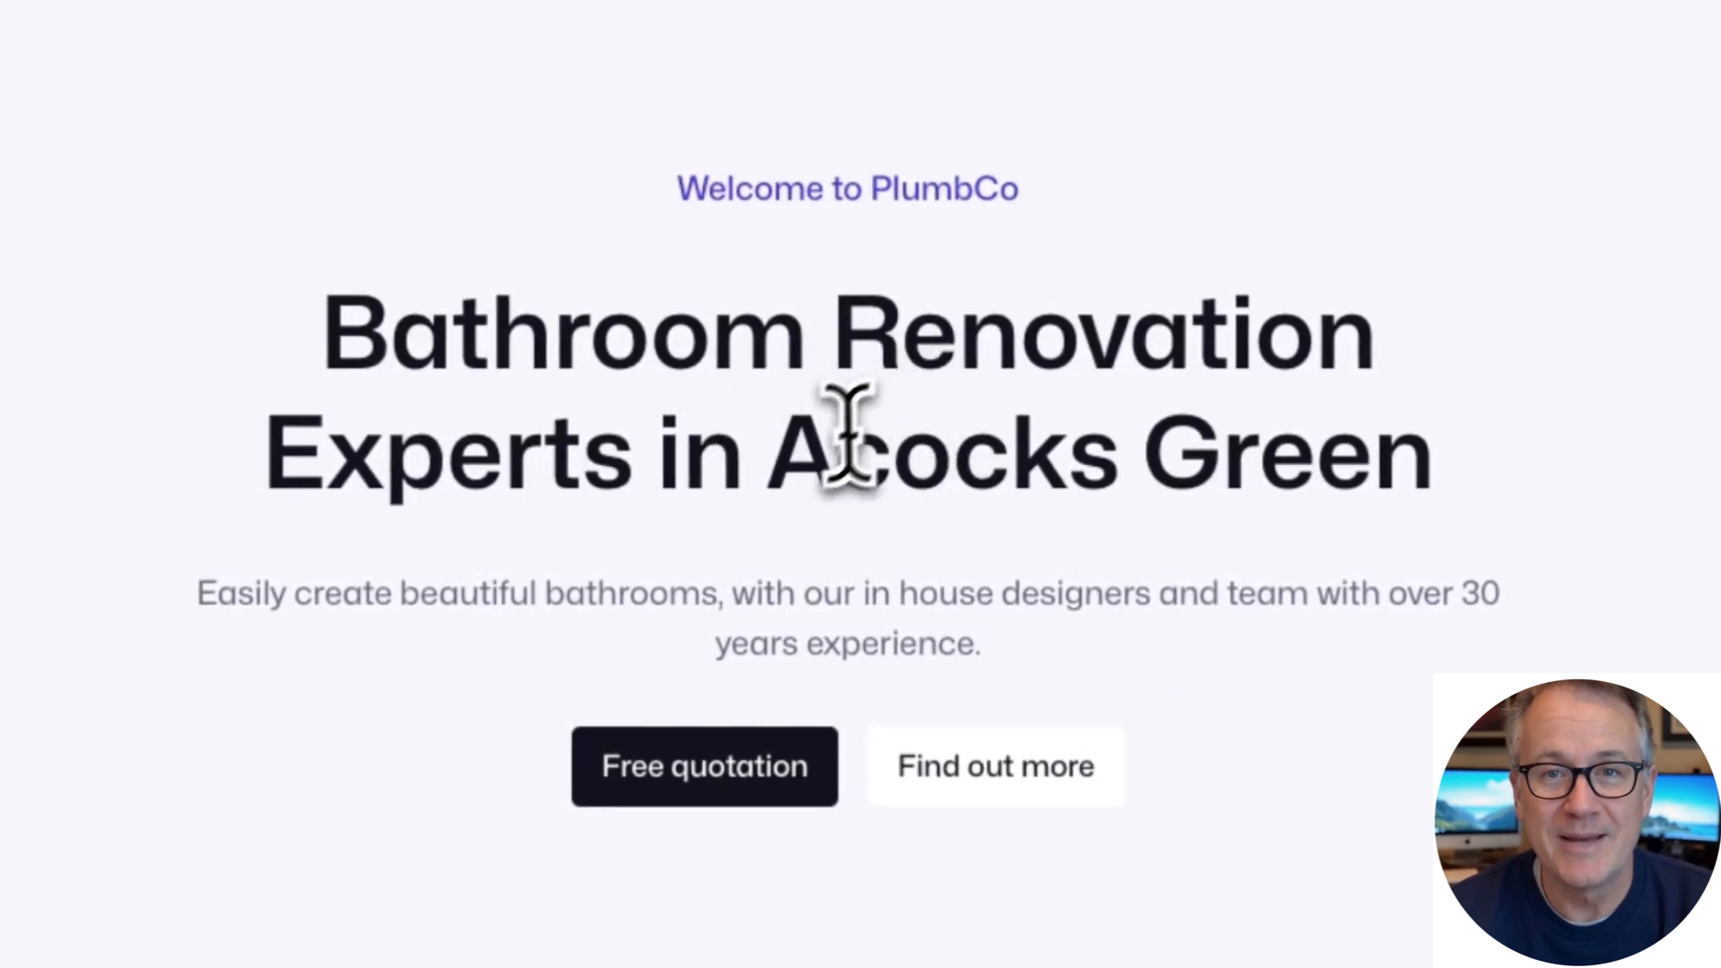
drag(771, 457, 1421, 462)
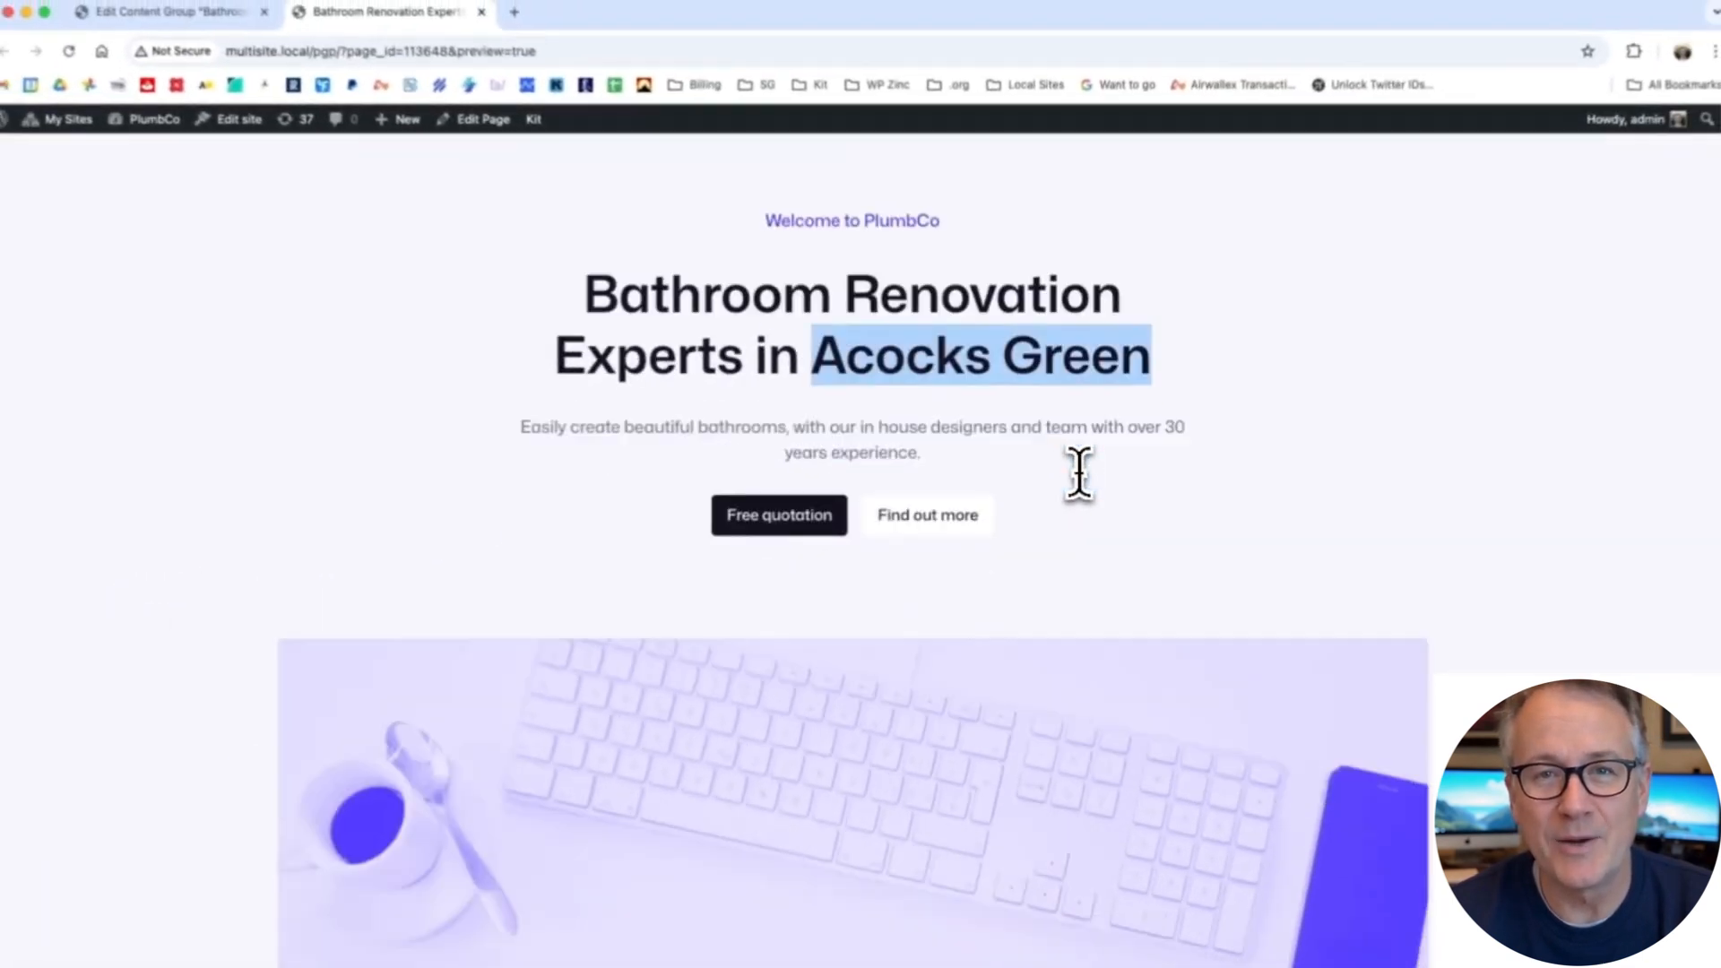
scroll(1080, 475, down, 15)
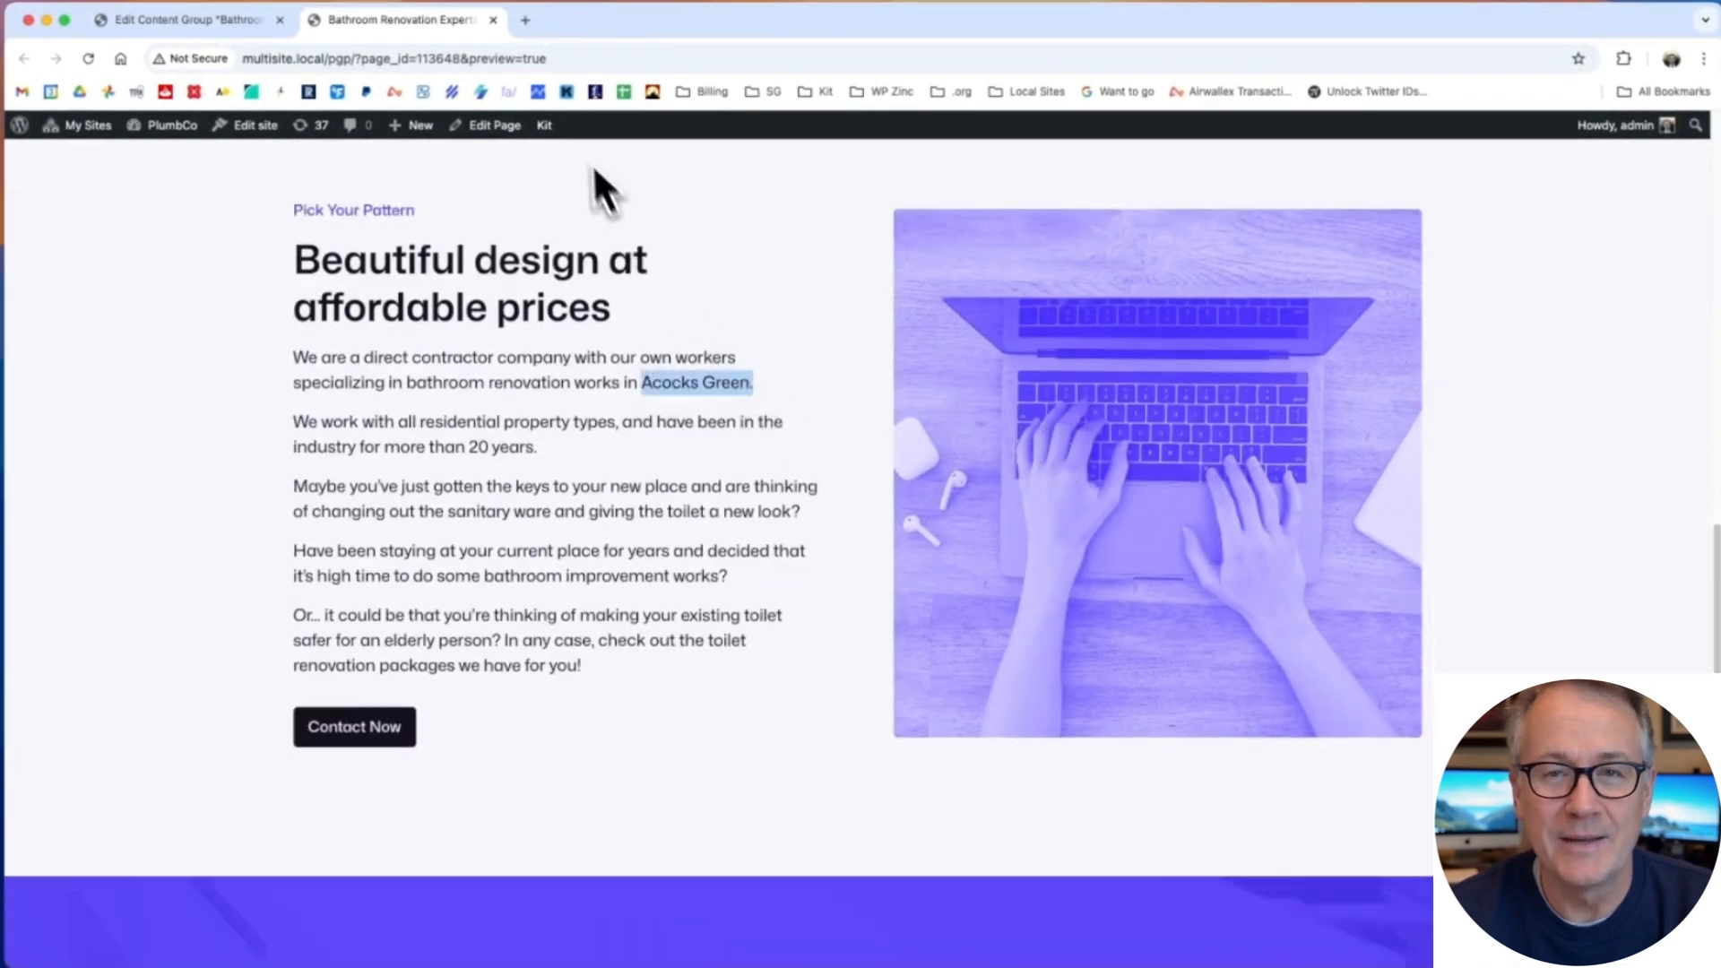
click(493, 20)
Step: Dismiss the test result and generate all pages from the content group
click(476, 598)
click(1555, 856)
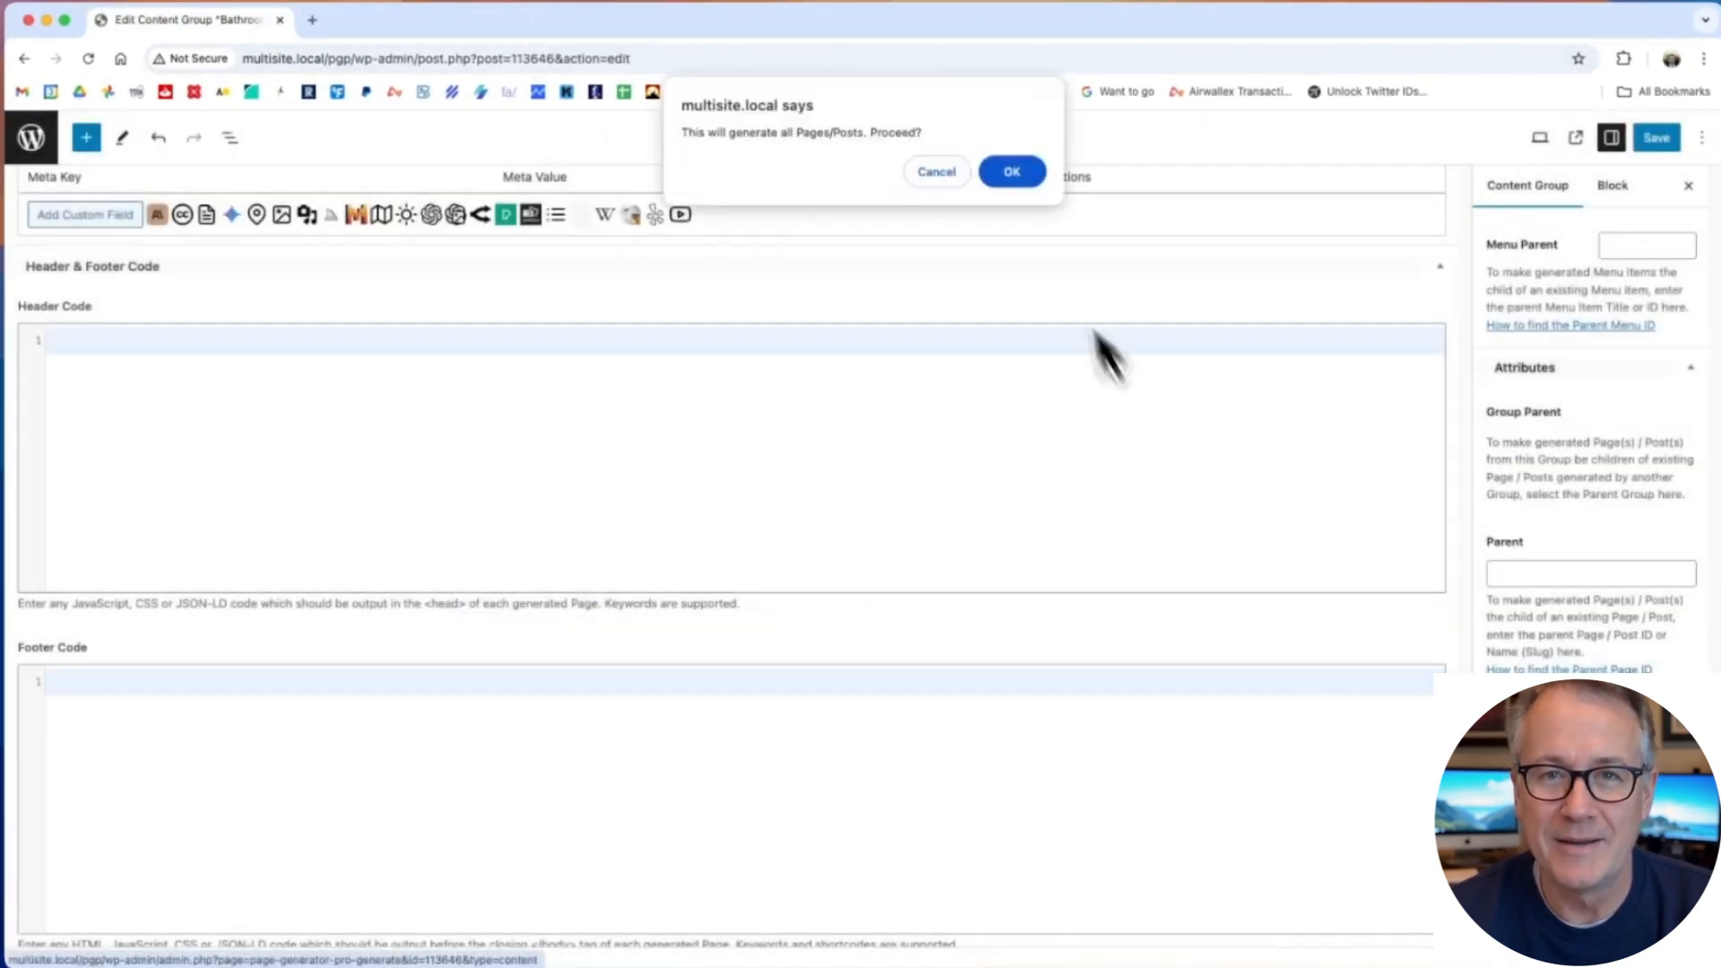
click(1014, 175)
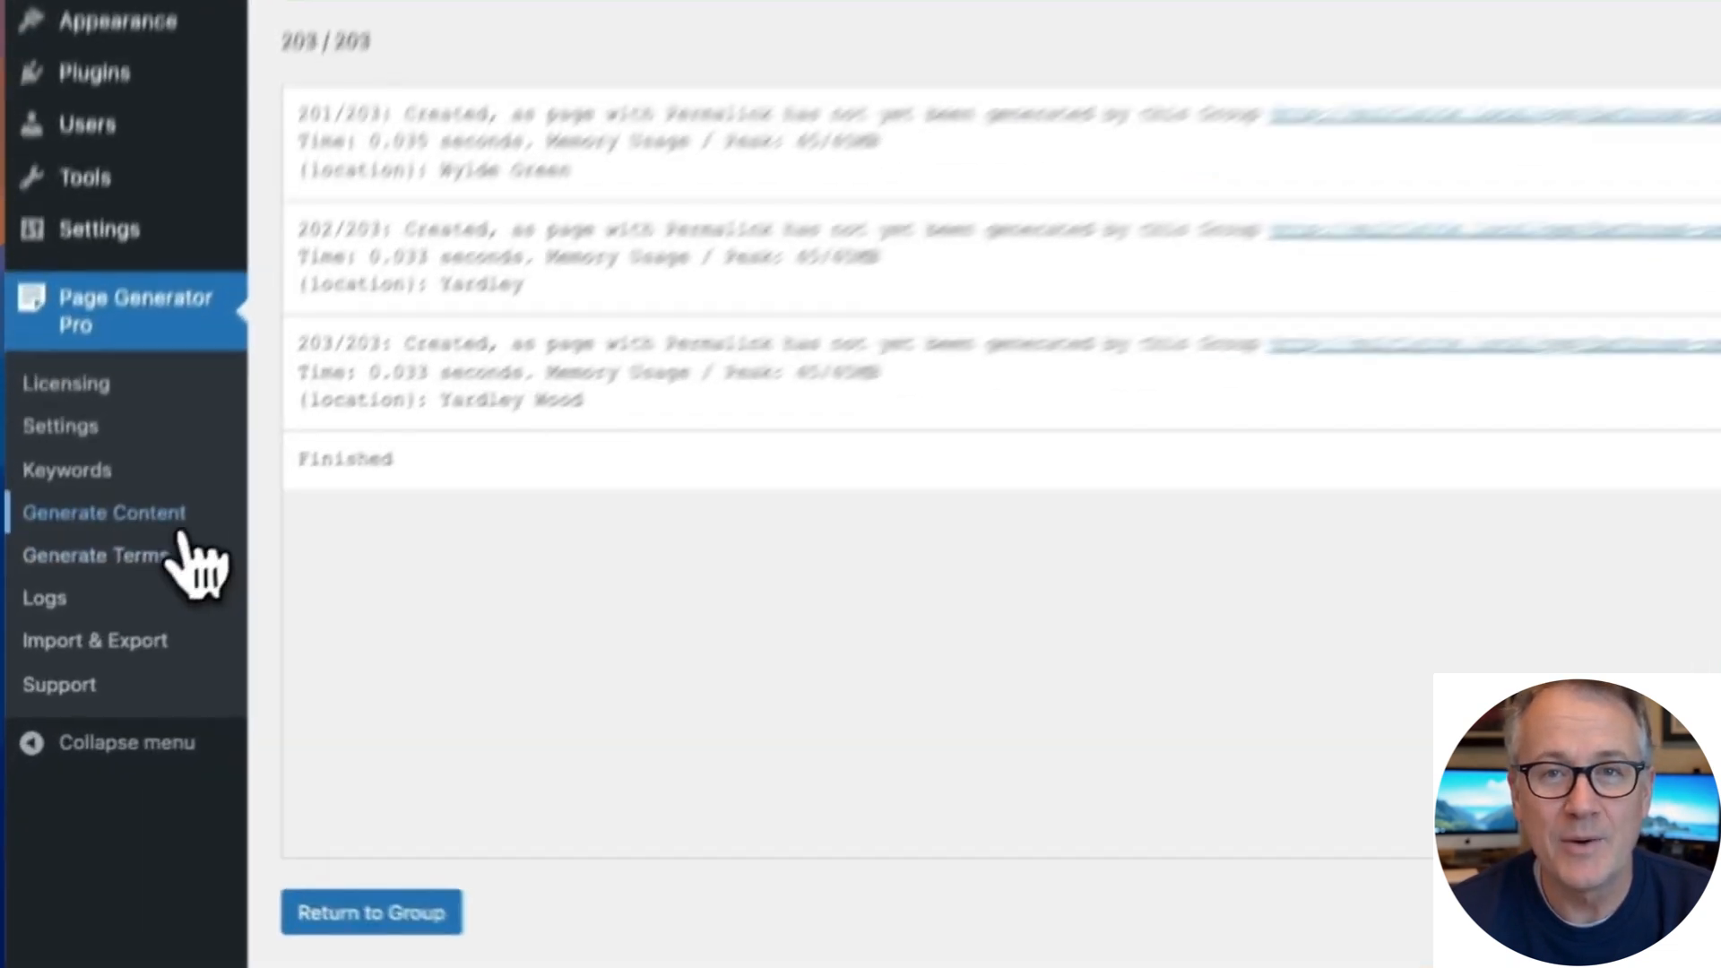
Step: Check the content group's generated item count, then open its generated content and look through the list of pages
click(99, 628)
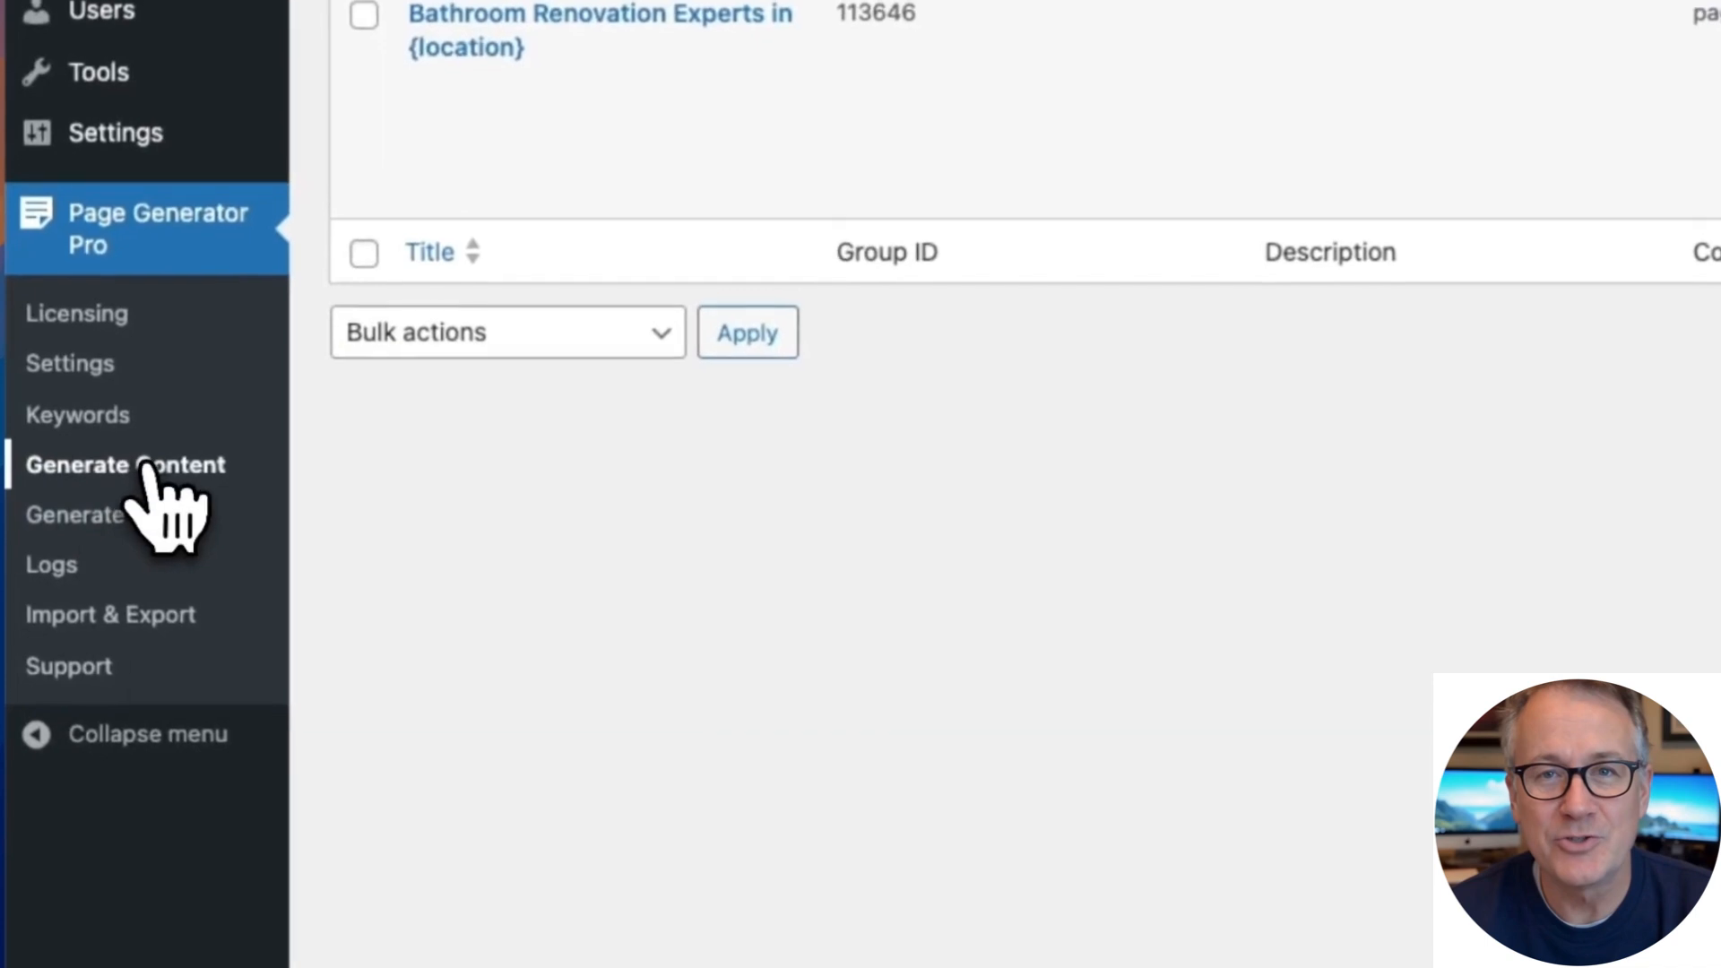
drag(1251, 154, 1411, 163)
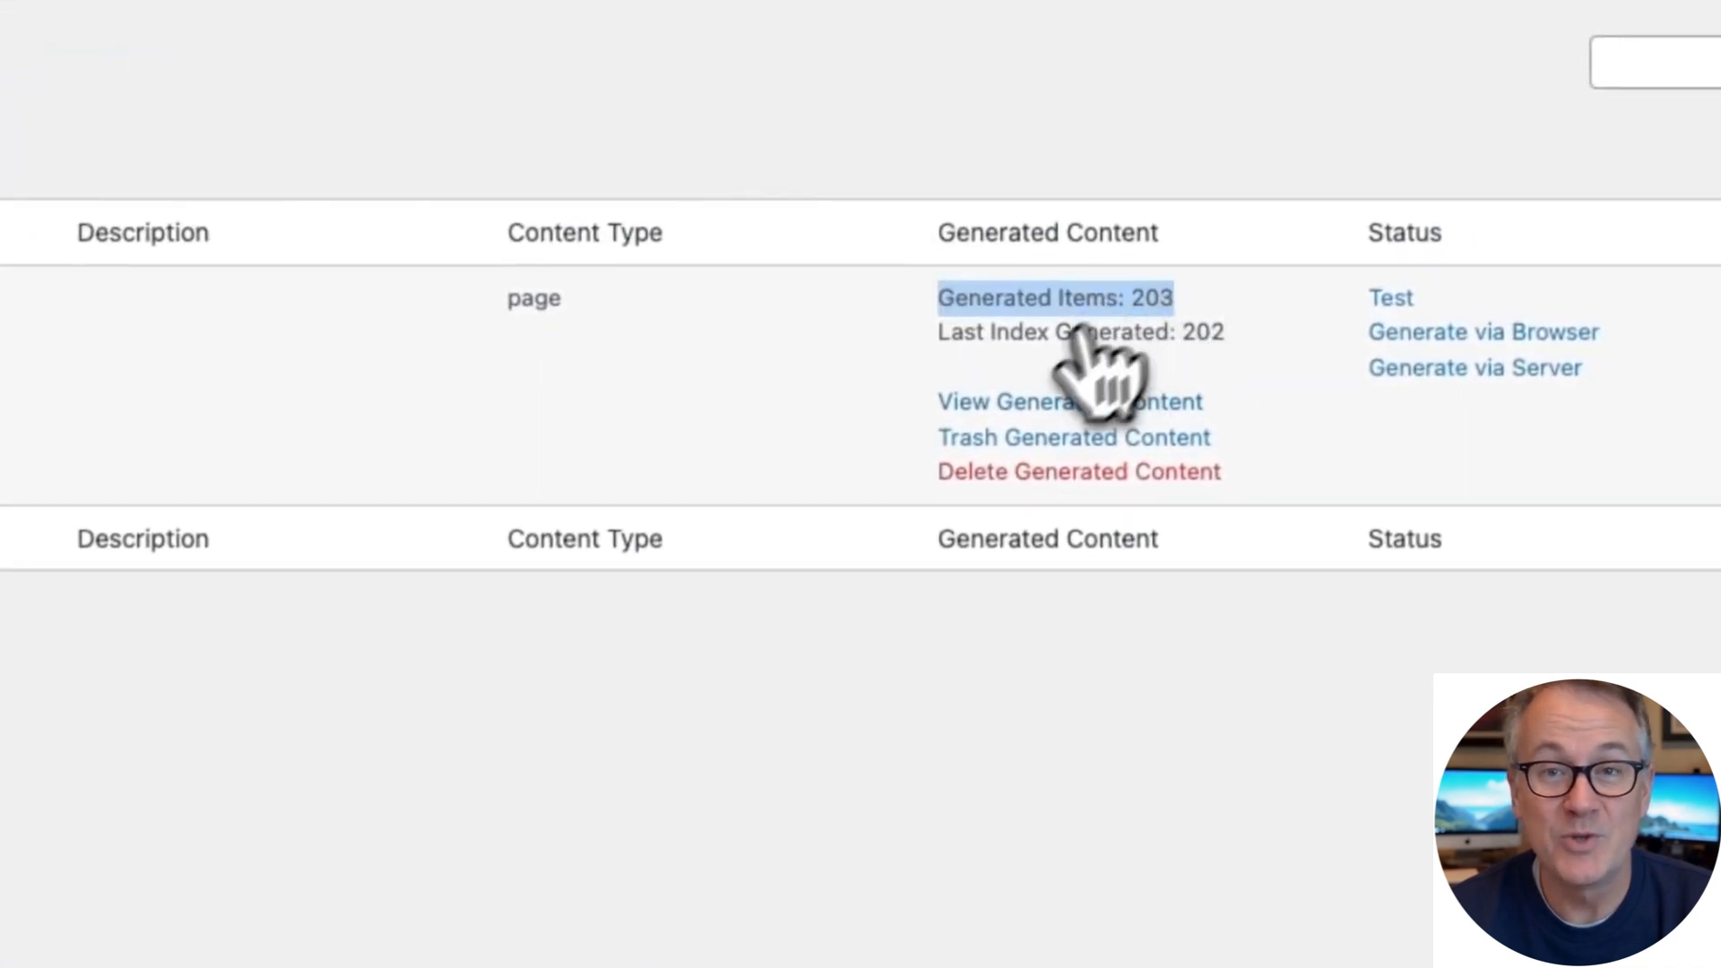
click(1015, 405)
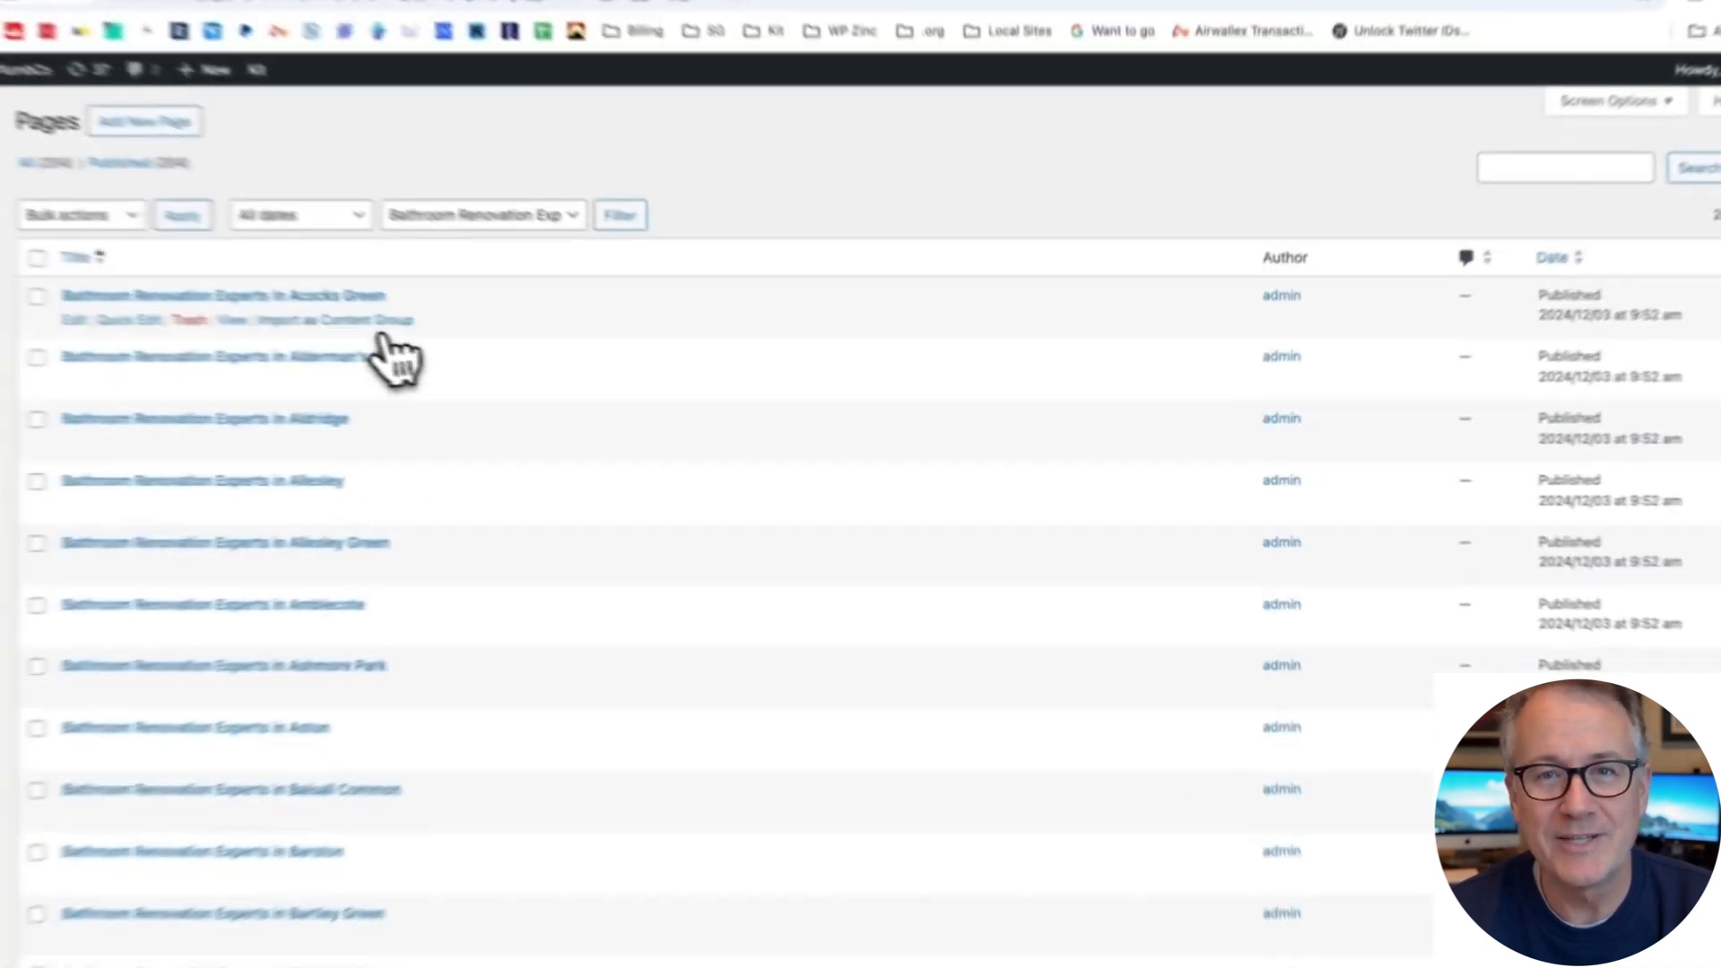
scroll(583, 582, down, 3)
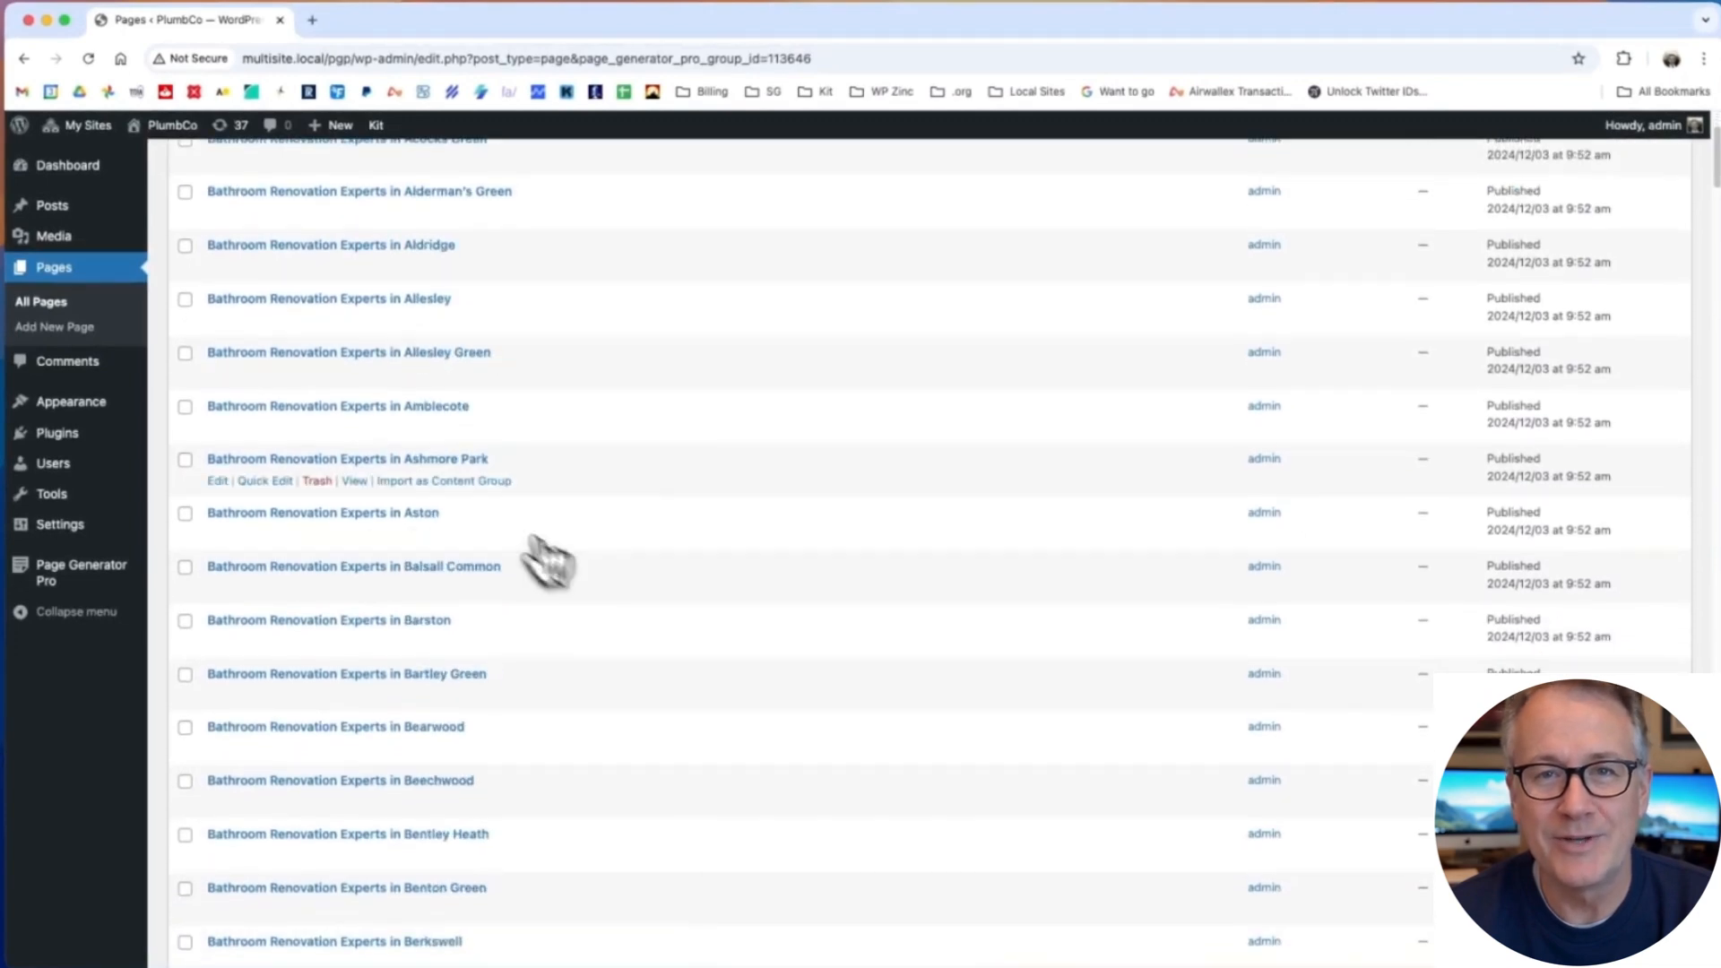
scroll(535, 543, down, 2)
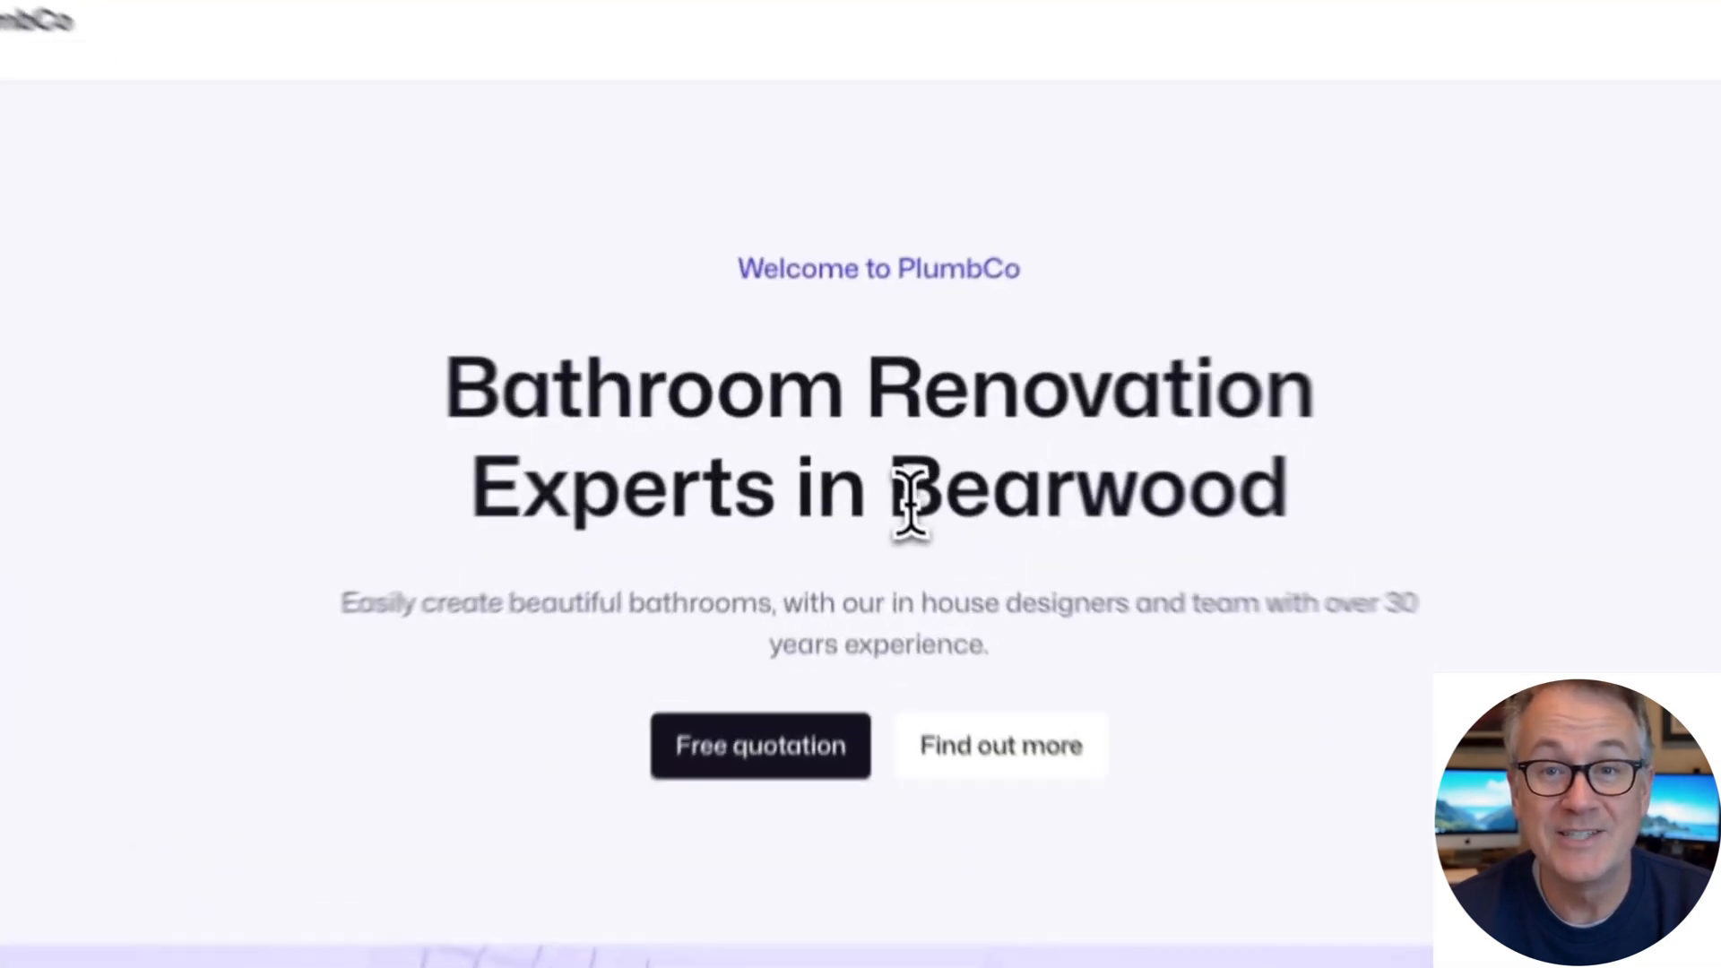
Step: Check the generated Bearwood and Bilston pages for their location names in the main heading and body text
double_click(879, 462)
scroll(682, 583, down, 15)
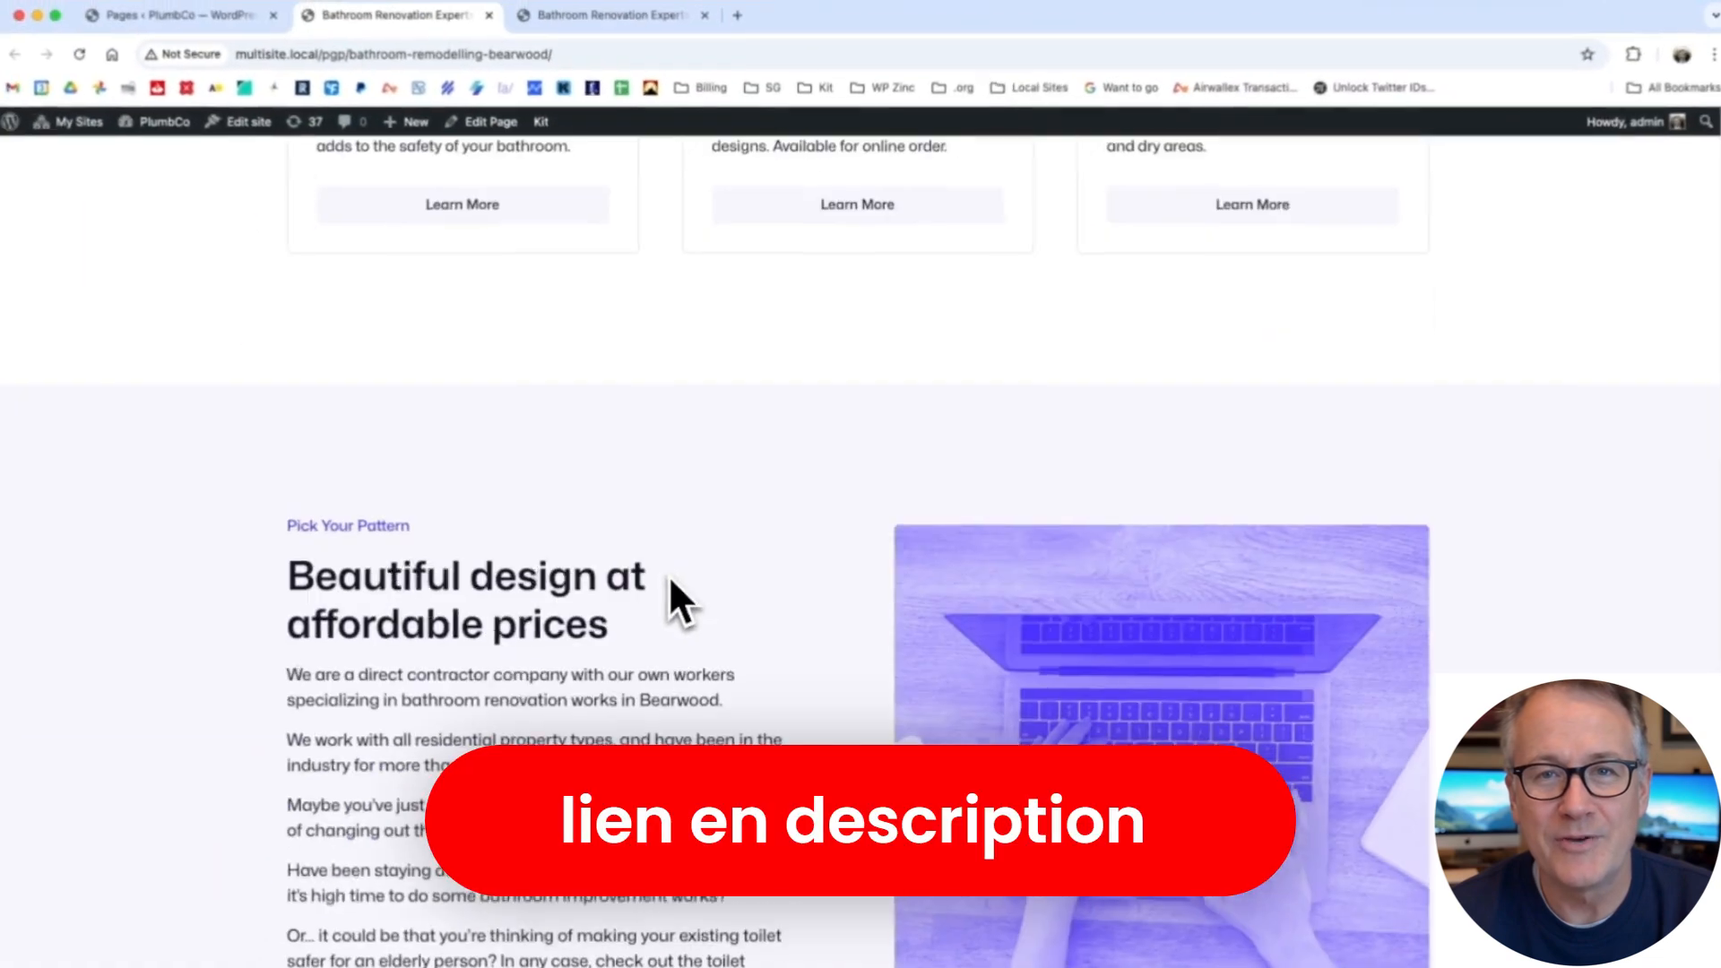
scroll(670, 578, down, 2)
click(615, 22)
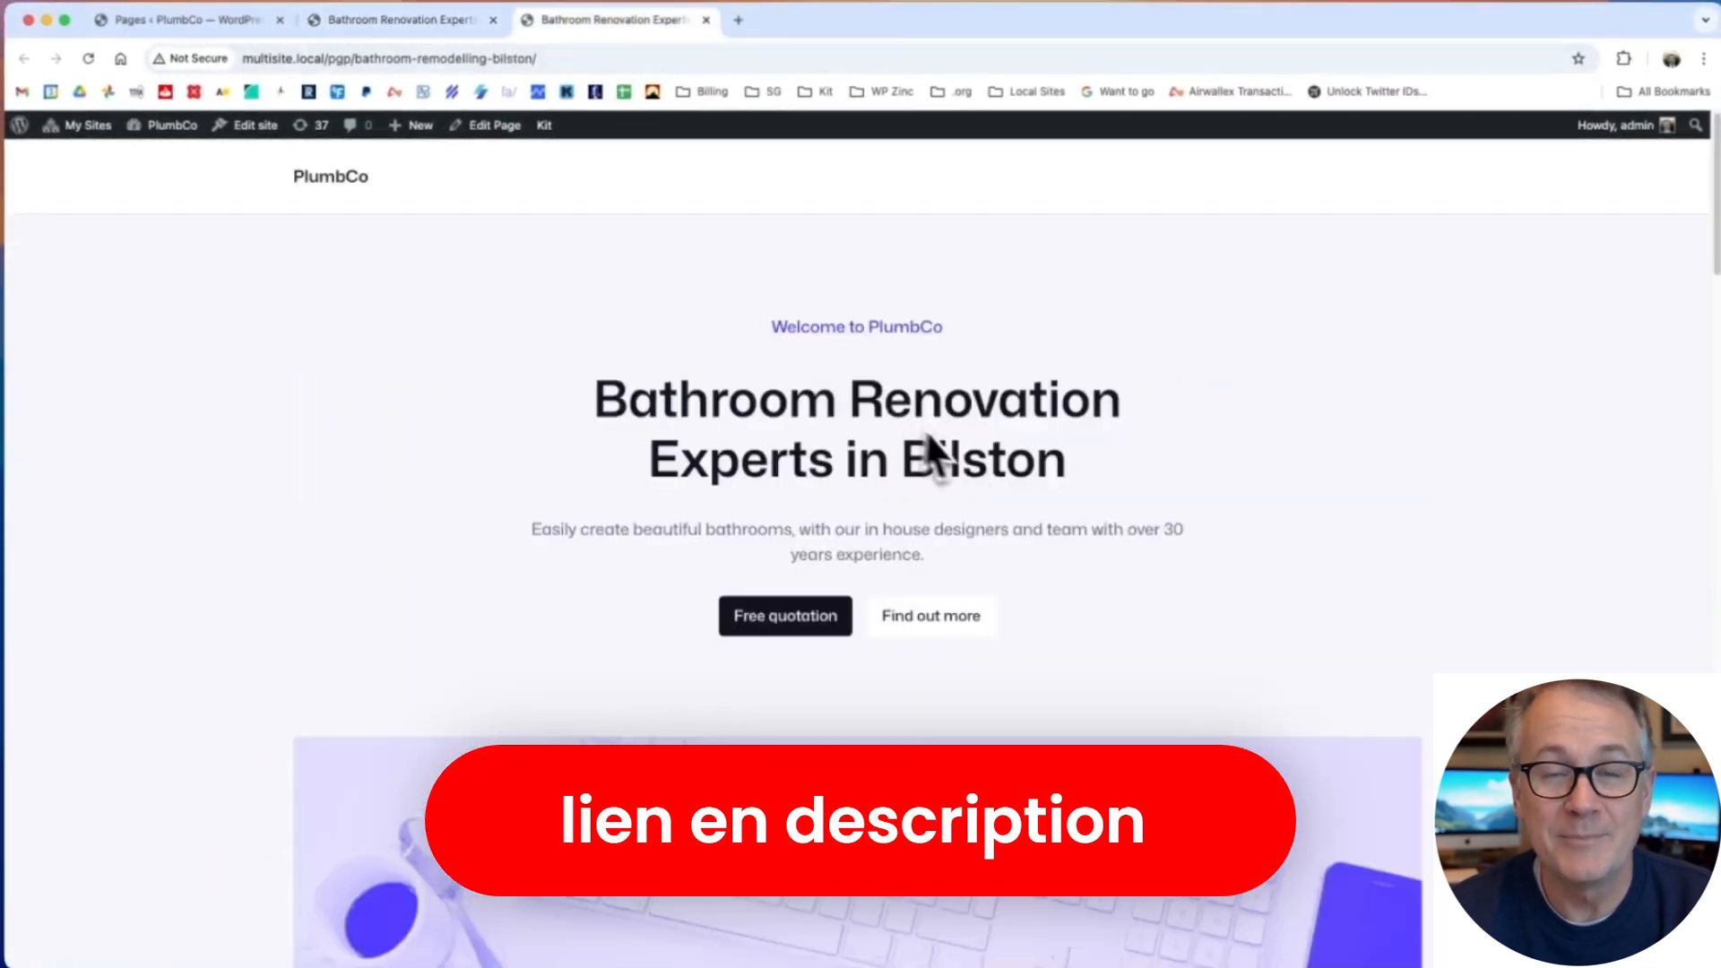
double_click(981, 460)
scroll(1001, 470, down, 15)
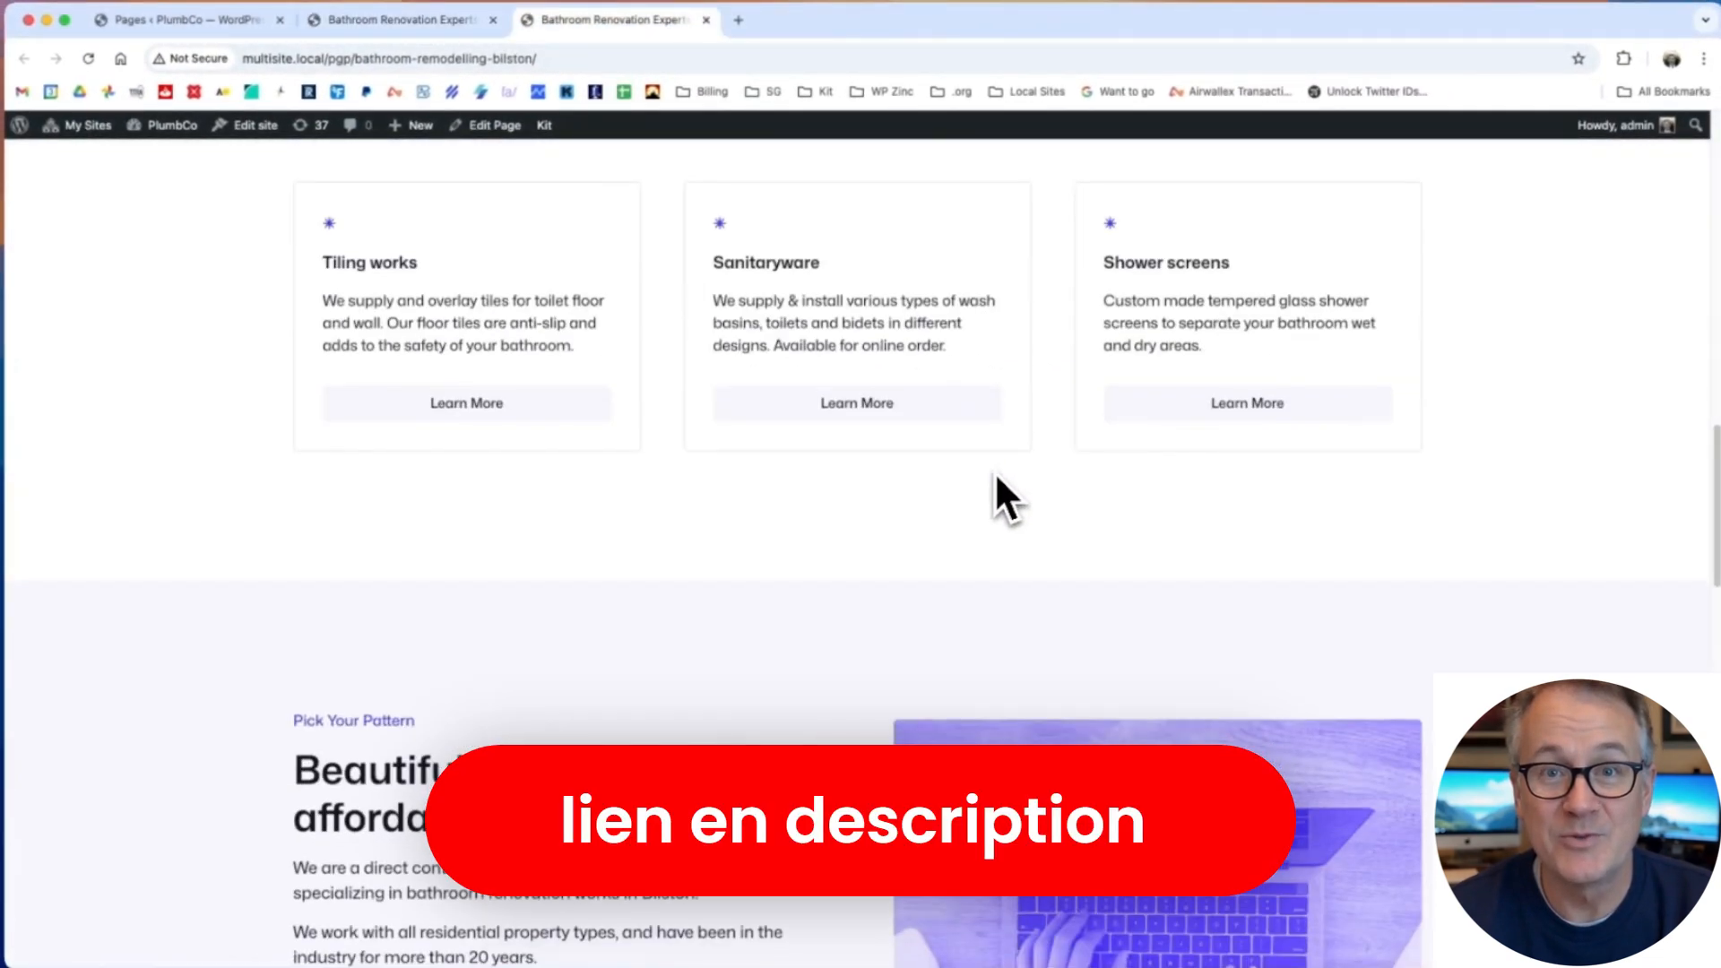